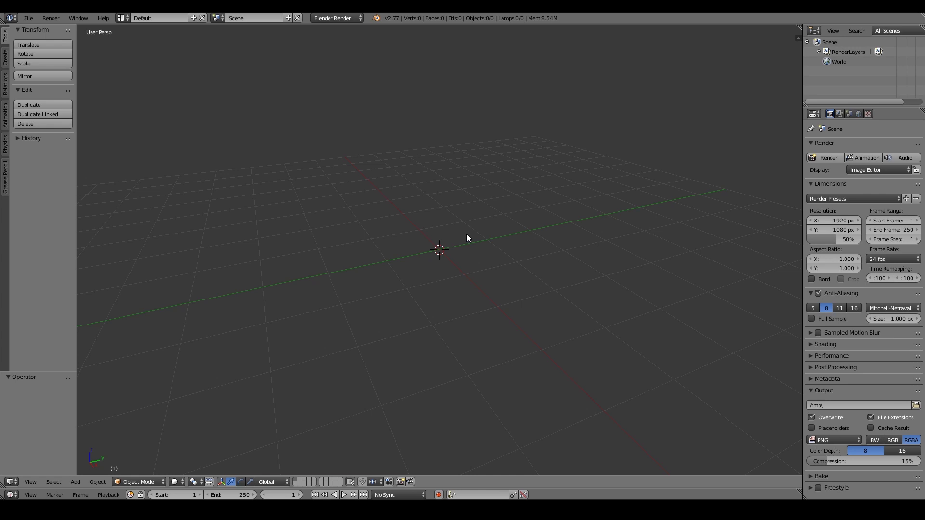
Step: View the empty Blender scene from the top and show the Create list of primitives
{"action": "key", "text": "KP_7"}
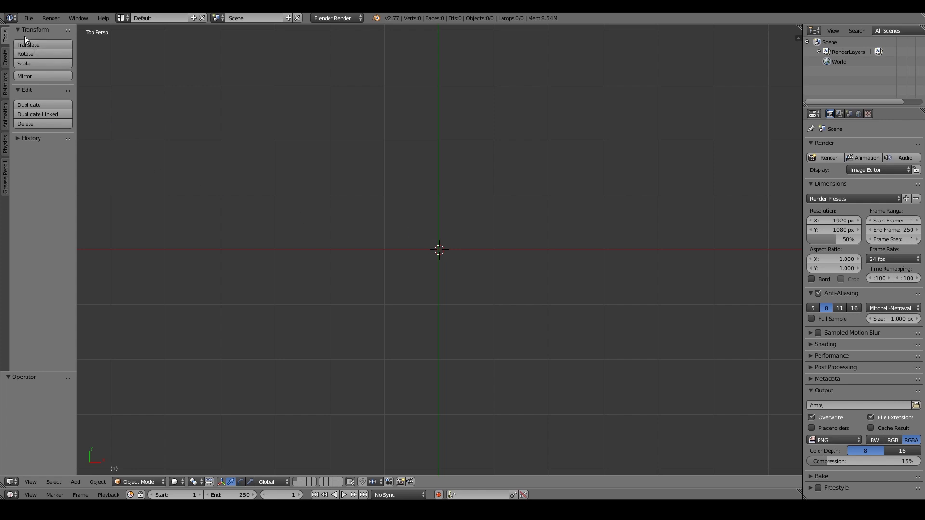
{"action": "key", "text": "t"}
{"action": "key", "text": "t"}
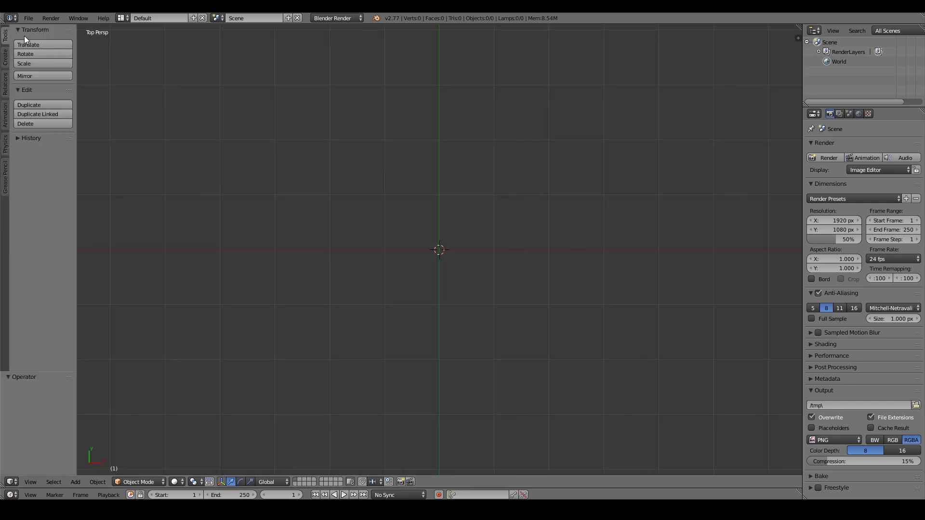
{"action": "left_click", "coordinate": [5, 58]}
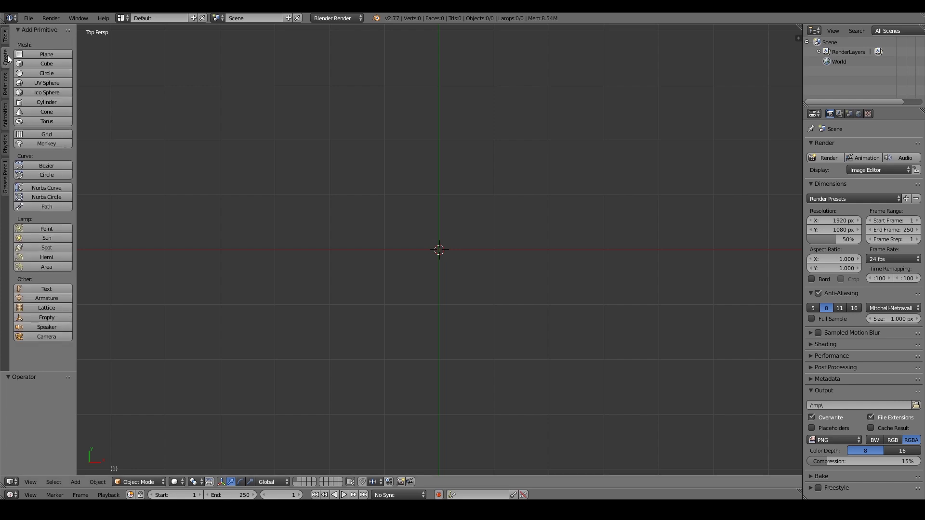
Step: Add a grid mesh, frame it, and give it 12 X and 12 Y subdivisions
{"action": "left_click", "coordinate": [46, 133]}
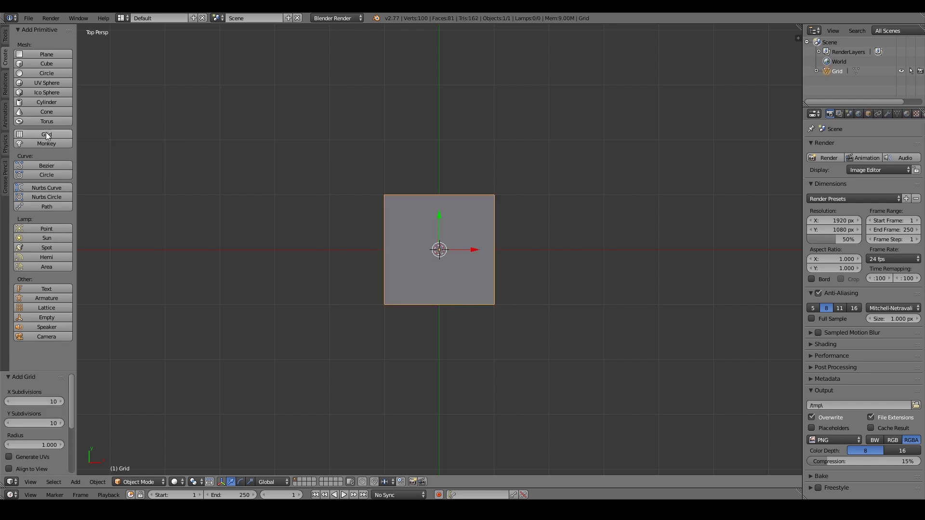
{"action": "key", "text": "KP_Decimal"}
{"action": "left_click", "coordinate": [51, 403]}
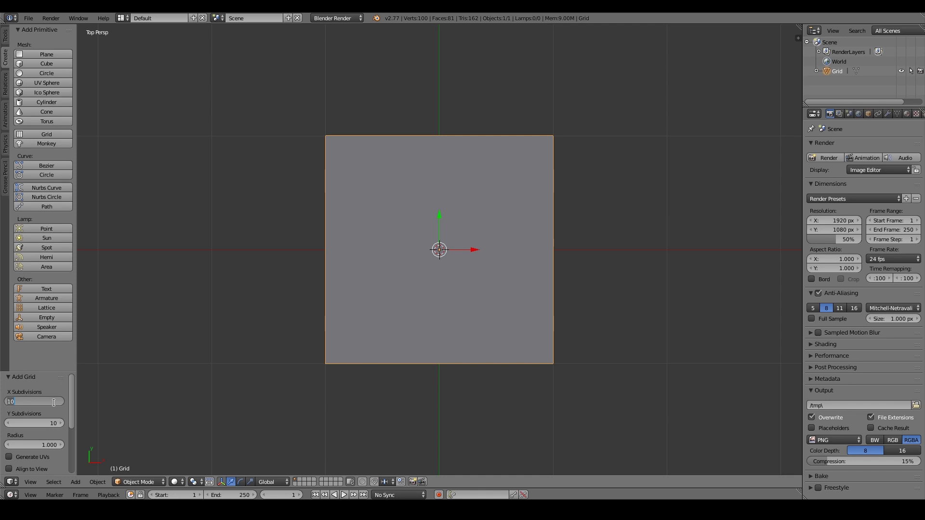
{"action": "type", "text": "1"}
{"action": "key", "text": "Return"}
{"action": "left_click", "coordinate": [53, 423]}
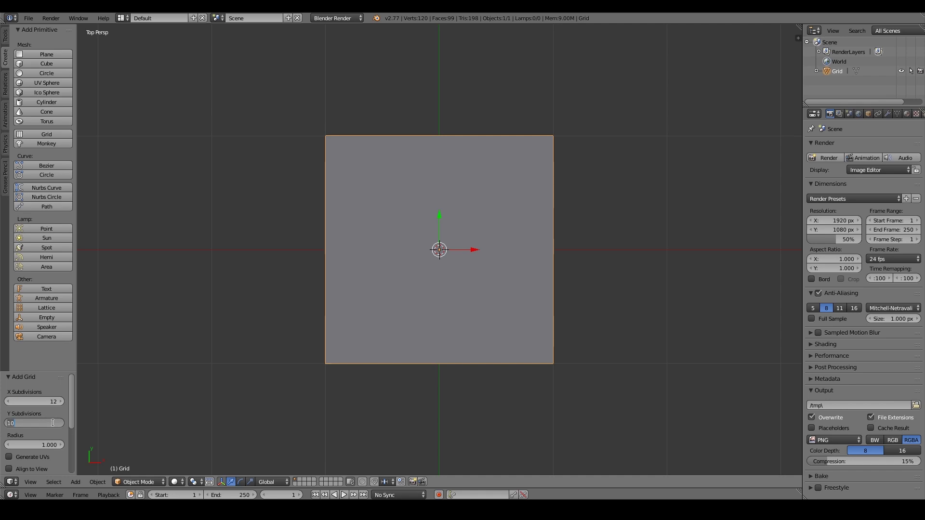
{"action": "type", "text": "1"}
{"action": "key", "text": "Return"}
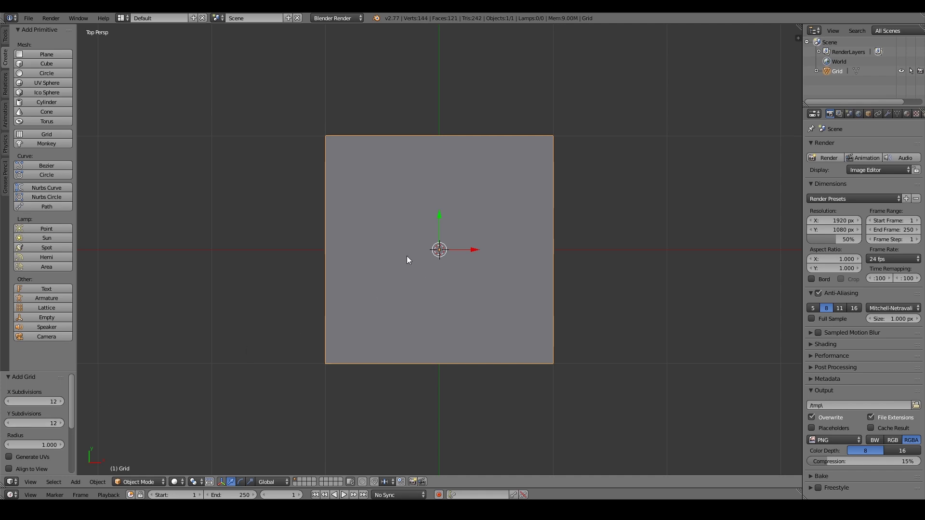
{"action": "key", "text": "Tab"}
Step: Unwrap the grid with Smart UV Project using default settings, then view it diagonally
{"action": "scroll", "coordinate": [446, 239], "scroll_direction": "up", "scroll_amount": 3}
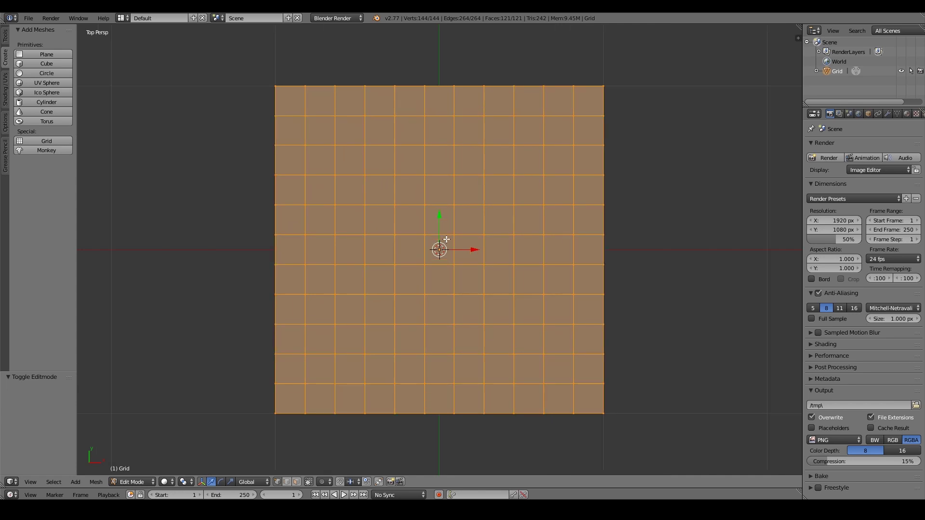
{"action": "scroll", "coordinate": [447, 239], "scroll_direction": "up", "scroll_amount": 1}
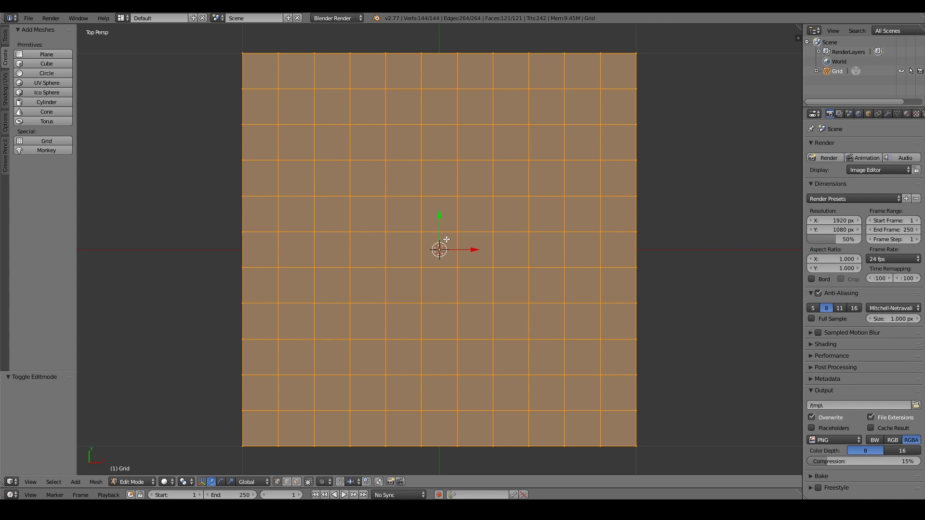
{"action": "key", "text": "u"}
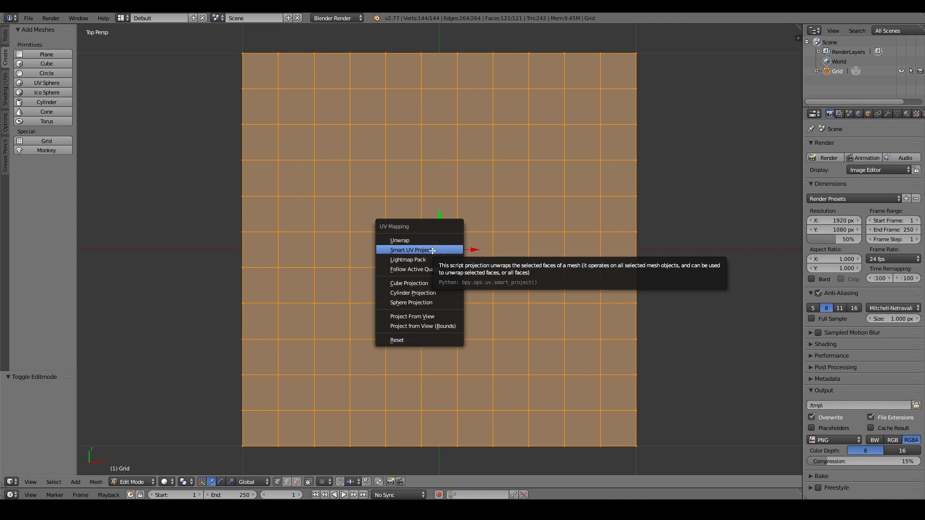
{"action": "left_click", "coordinate": [433, 250]}
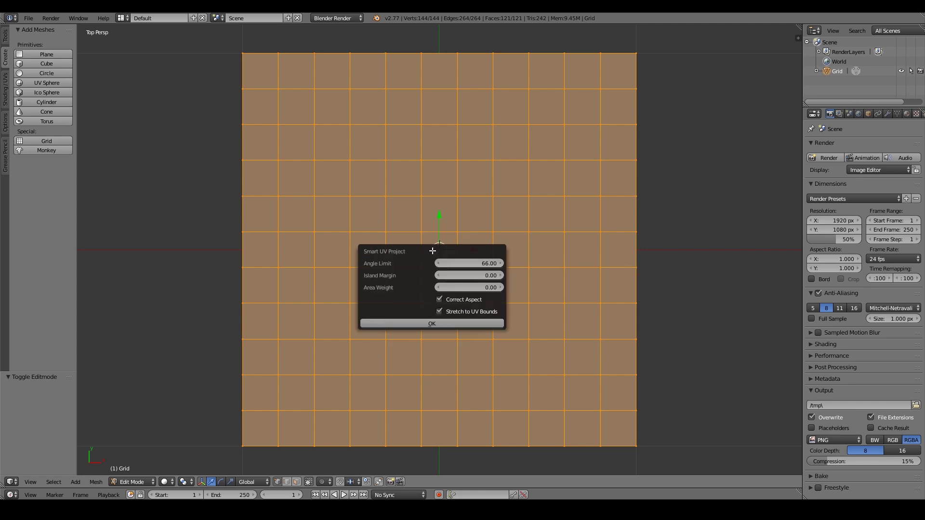
{"action": "left_click", "coordinate": [444, 324]}
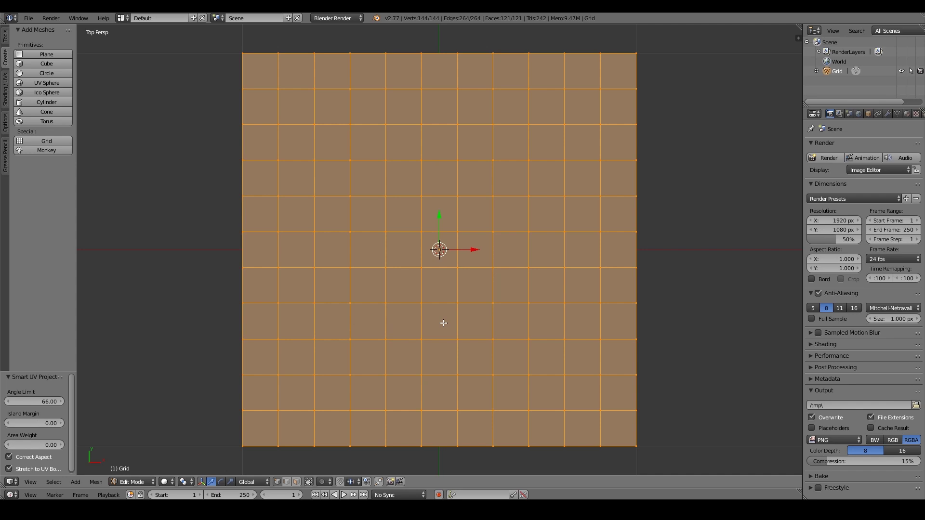
{"action": "middle_click_drag", "start_coordinate": [506, 265], "coordinate": [476, 214]}
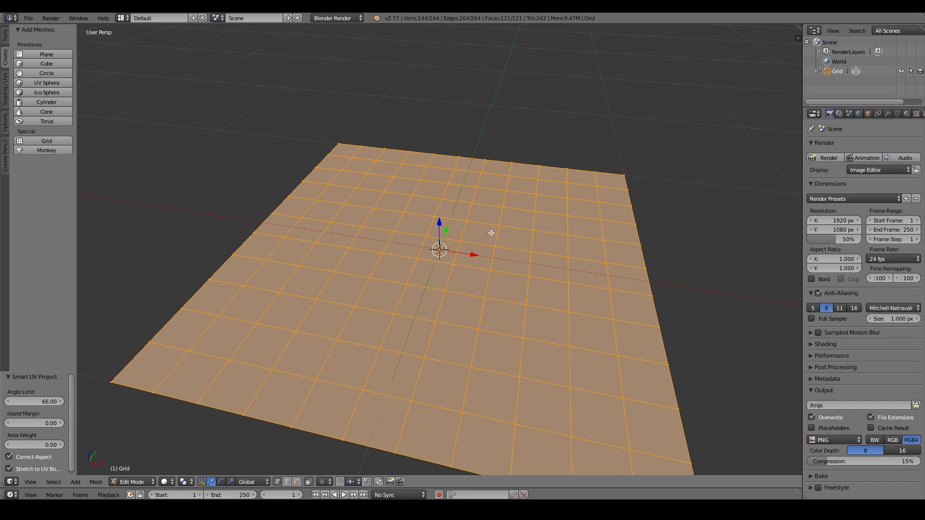
{"action": "middle_click_drag", "start_coordinate": [490, 232], "coordinate": [507, 257]}
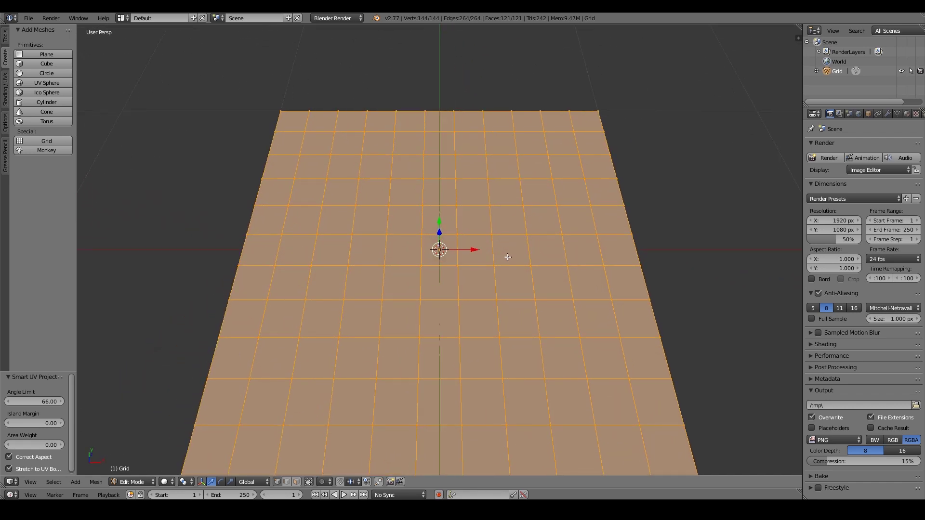
{"action": "middle_click_drag", "start_coordinate": [523, 248], "coordinate": [497, 248]}
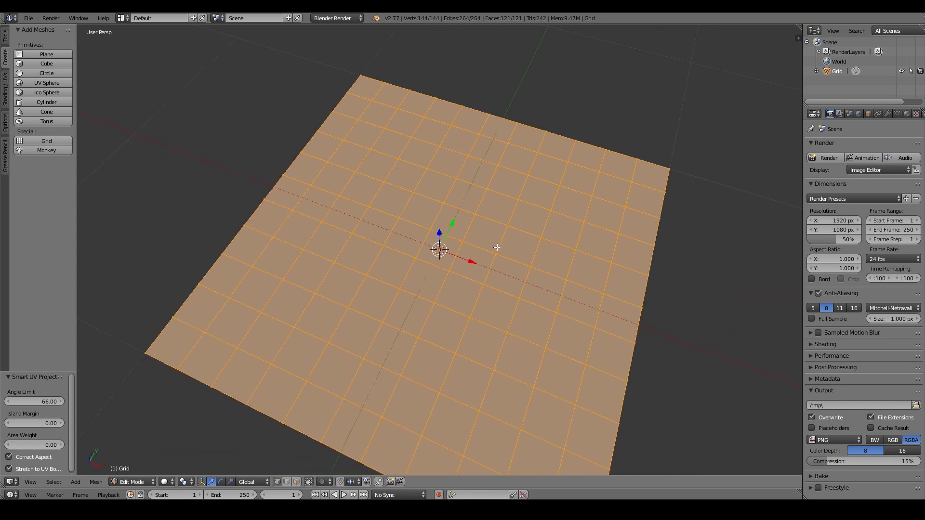
Step: Save the scene, renaming untitled.blend to WaterGrid.blend in WaterAssets
{"action": "key", "text": "ctrl+s"}
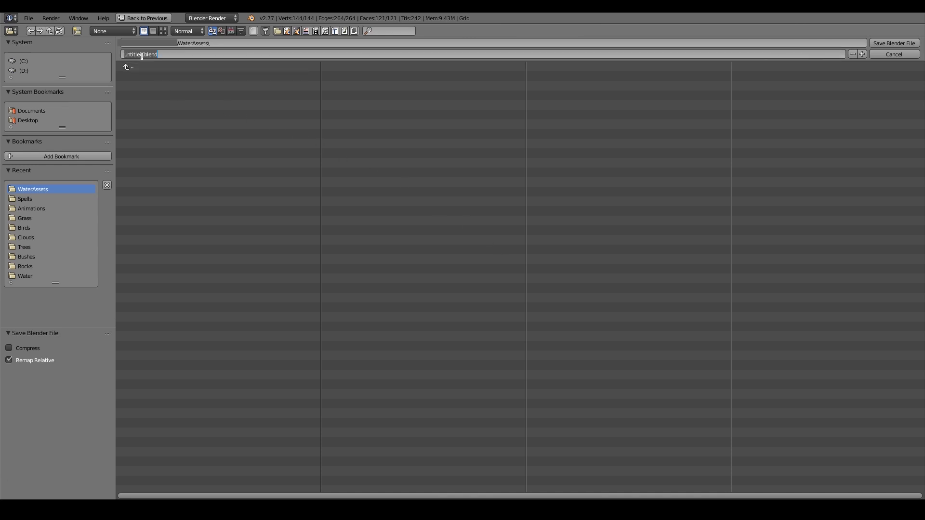
{"action": "left_click_drag", "start_coordinate": [141, 54], "coordinate": [119, 54]}
{"action": "type", "text": "WaterGrid"}
{"action": "left_click", "coordinate": [881, 43]}
{"action": "left_click", "coordinate": [881, 43]}
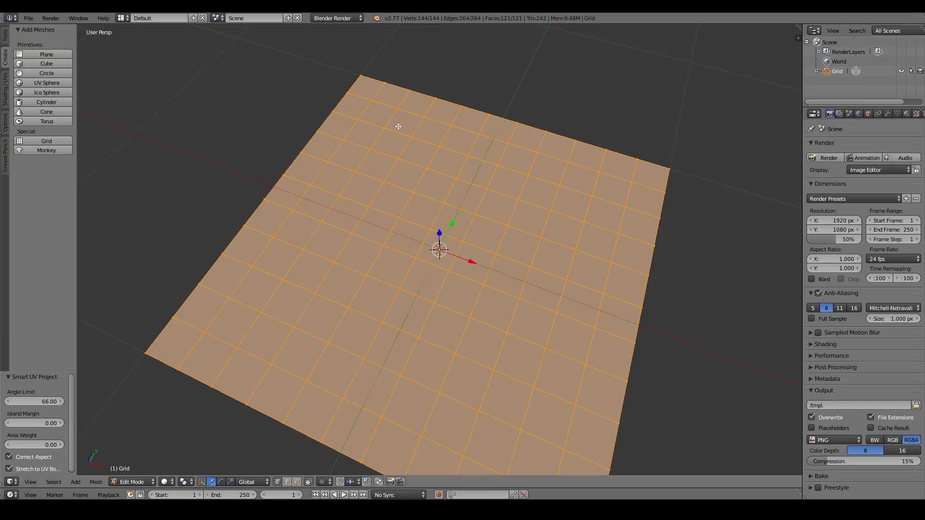
Step: Export the grid through File > Export > FBX as WaterGrid.fbx
{"action": "left_click", "coordinate": [30, 19]}
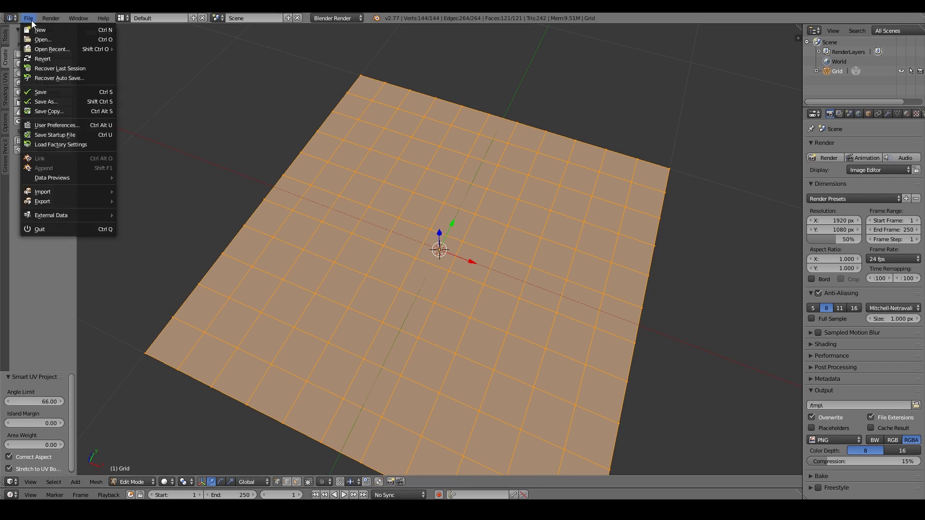
{"action": "mouse_move", "coordinate": [65, 204]}
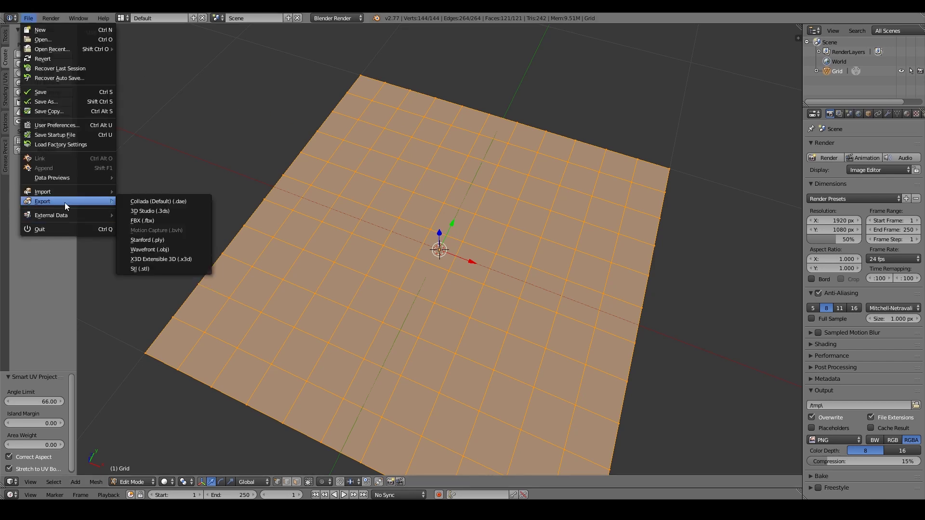
{"action": "left_click", "coordinate": [159, 223]}
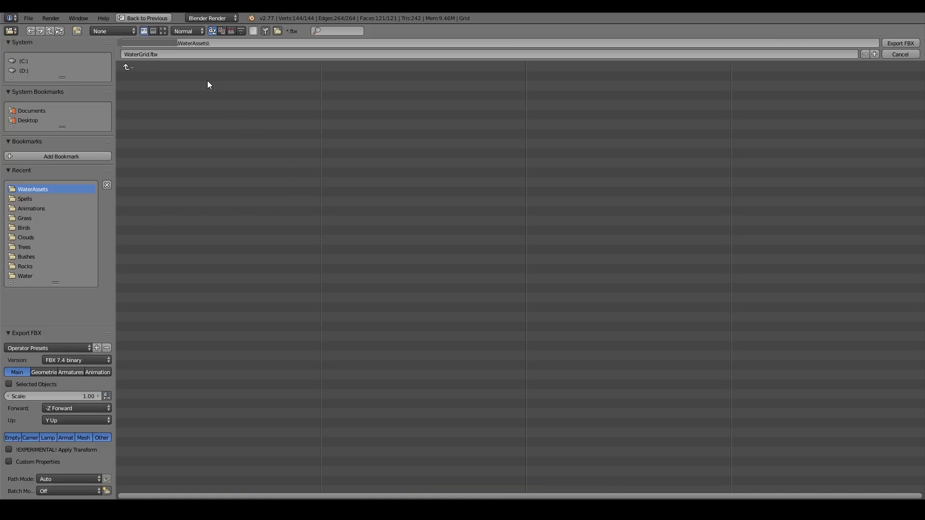
{"action": "left_click", "coordinate": [150, 54]}
{"action": "left_click", "coordinate": [899, 43]}
{"action": "left_click", "coordinate": [899, 43]}
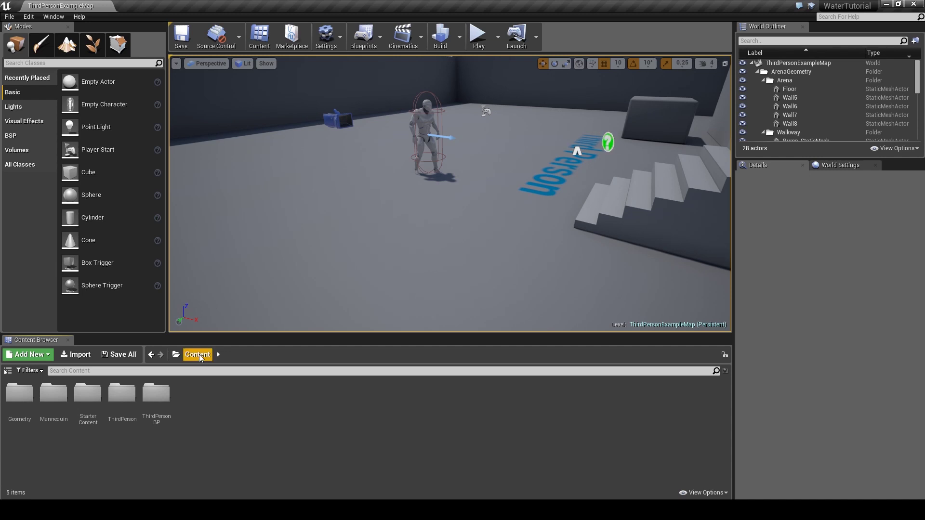
Step: Create a Water folder in Content and bring up the WaterAssets folder in File Explorer
{"action": "right_click", "coordinate": [208, 396]}
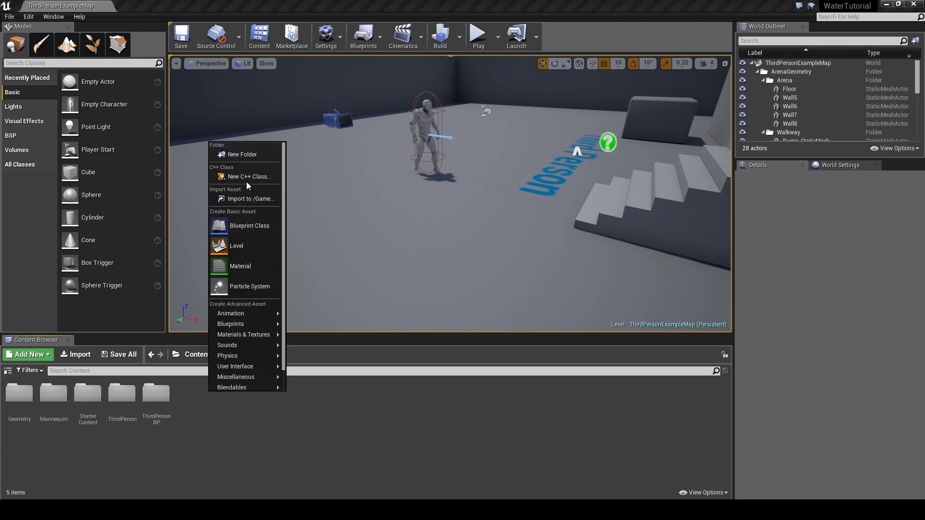
{"action": "left_click", "coordinate": [245, 156]}
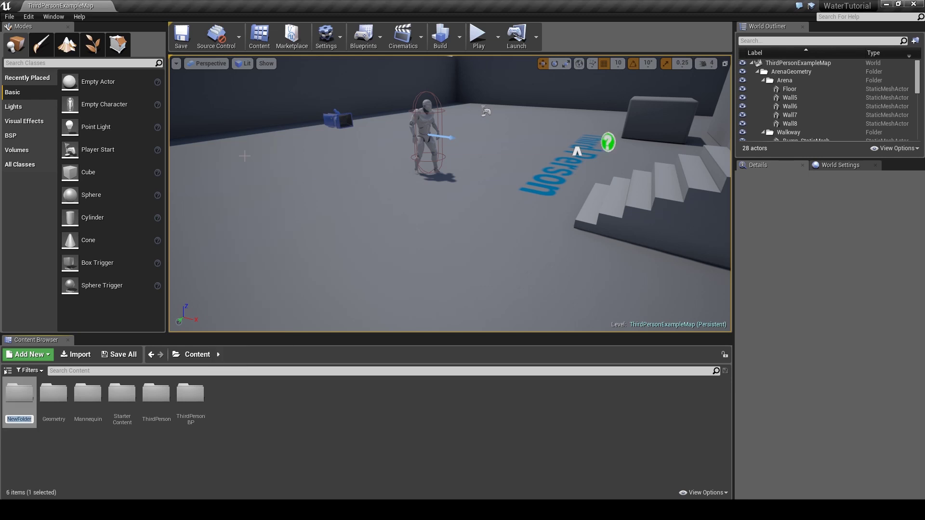
{"action": "type", "text": "Water"}
{"action": "key", "text": "Return"}
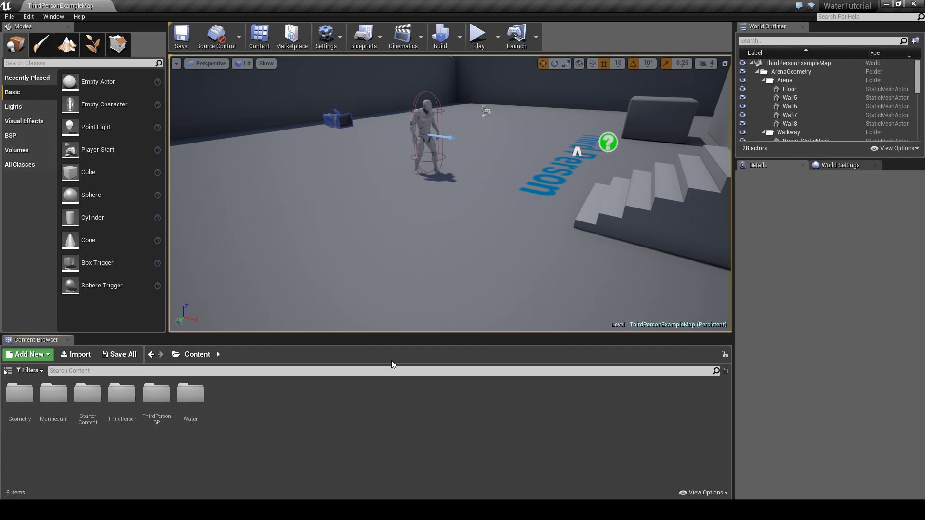
{"action": "left_click", "coordinate": [334, 502]}
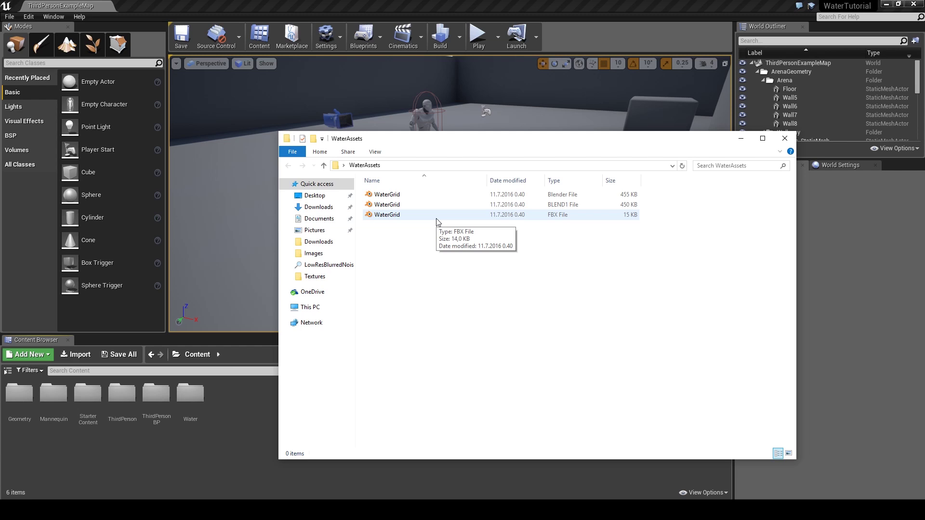
Step: Drag WaterGrid.fbx into Content, import it with default FBX options, and close the message log
{"action": "left_click", "coordinate": [430, 220]}
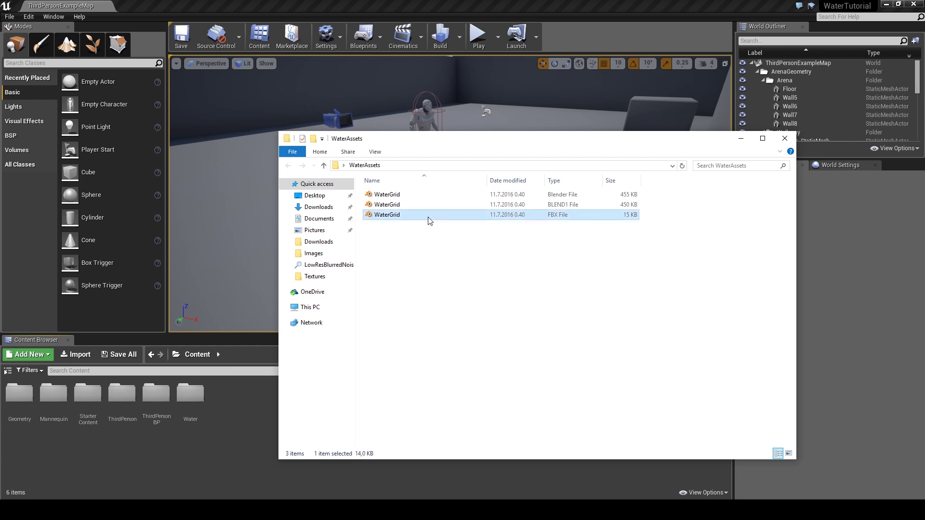
{"action": "left_click_drag", "start_coordinate": [426, 219], "coordinate": [248, 427]}
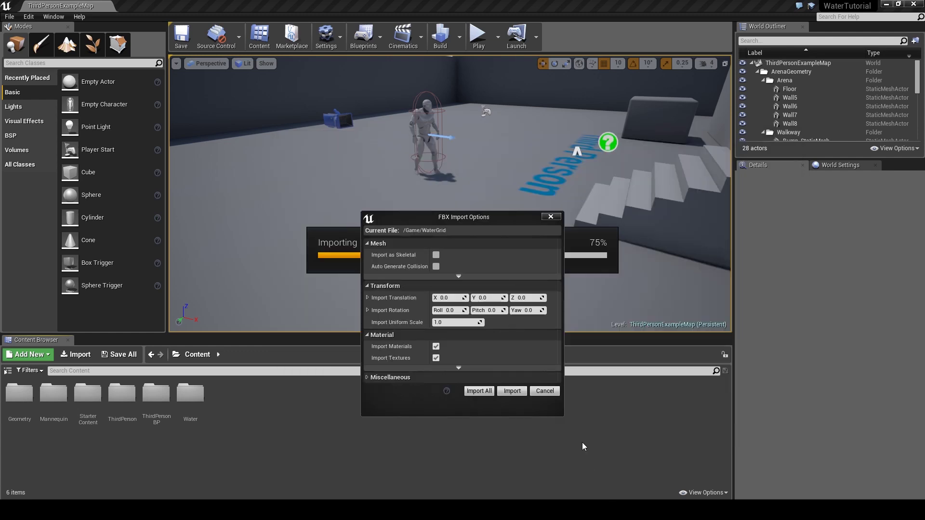
{"action": "left_click_drag", "start_coordinate": [489, 218], "coordinate": [470, 176]}
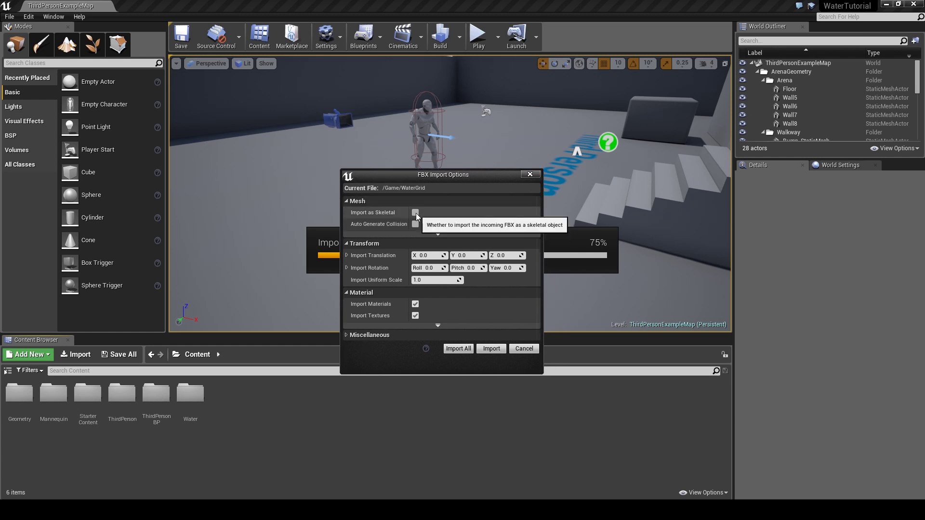
{"action": "left_click", "coordinate": [491, 349]}
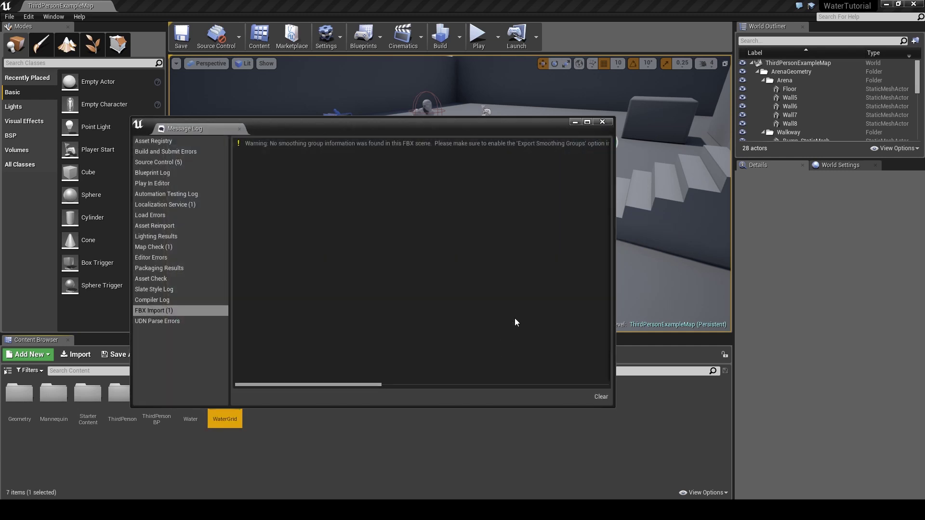
{"action": "left_click", "coordinate": [602, 122]}
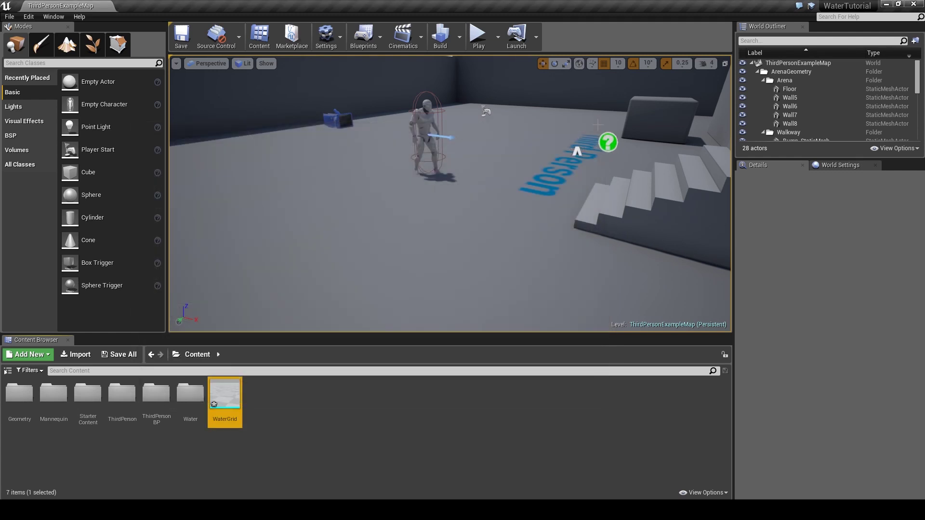
Step: Move WaterGrid into the Water folder with Move Here and open that folder
{"action": "left_click", "coordinate": [377, 397]}
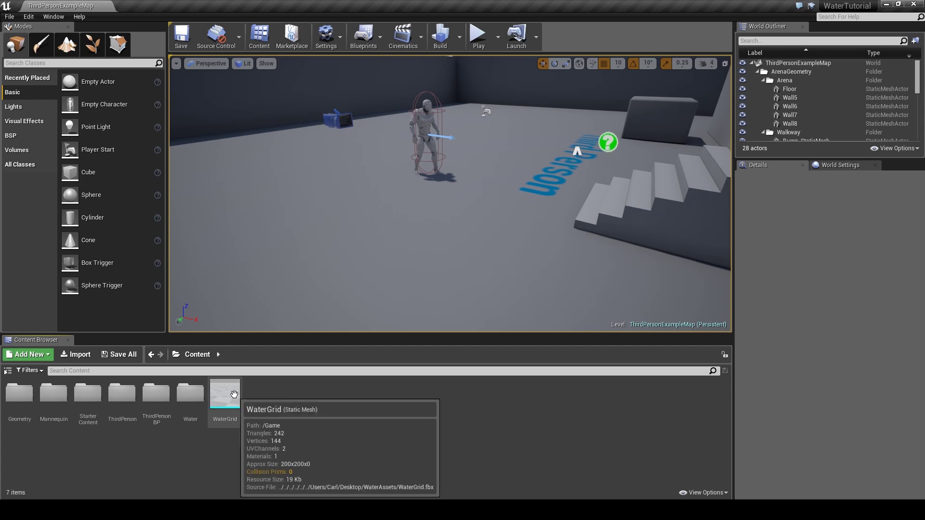
{"action": "left_click_drag", "start_coordinate": [233, 394], "coordinate": [193, 400]}
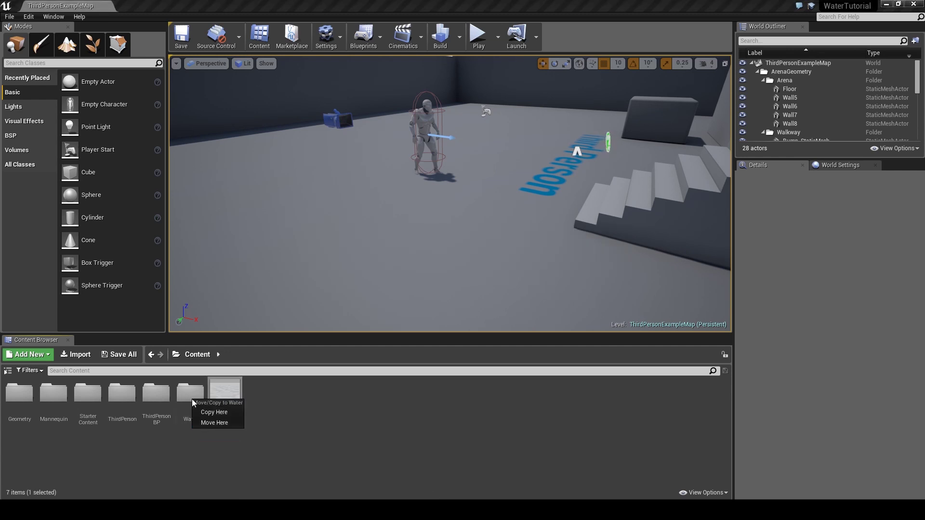
{"action": "left_click", "coordinate": [214, 423]}
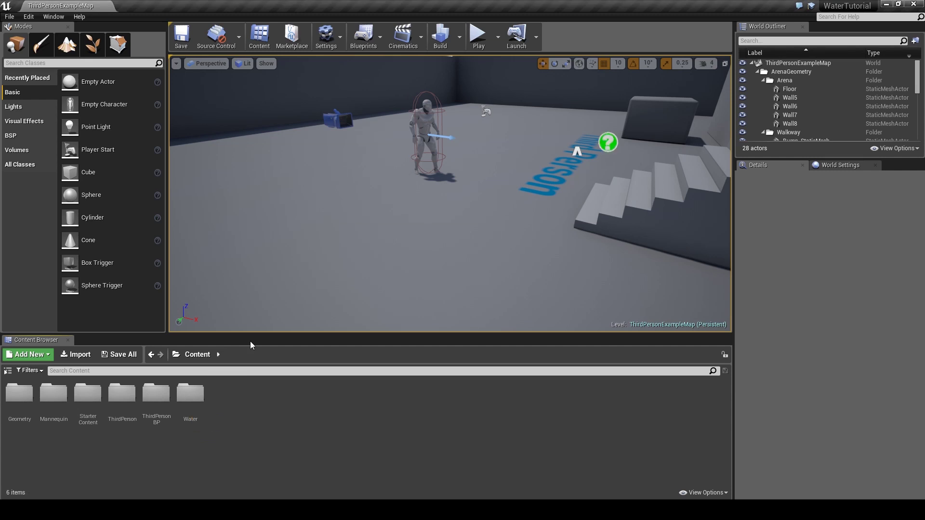
{"action": "double_click", "coordinate": [189, 403]}
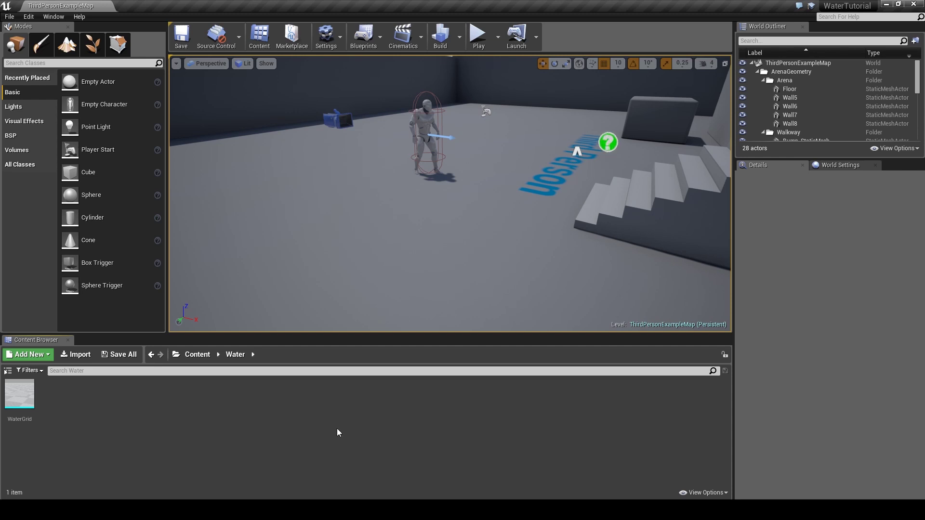
{"action": "left_click", "coordinate": [420, 473]}
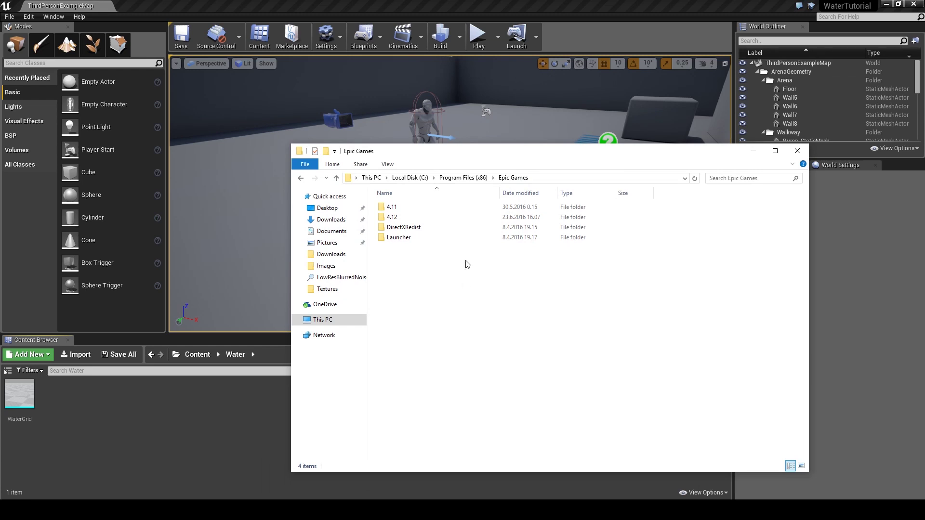
Step: Search the Epic Games folder for LowResBlurredNoise
{"action": "left_click_drag", "start_coordinate": [466, 158], "coordinate": [377, 94]}
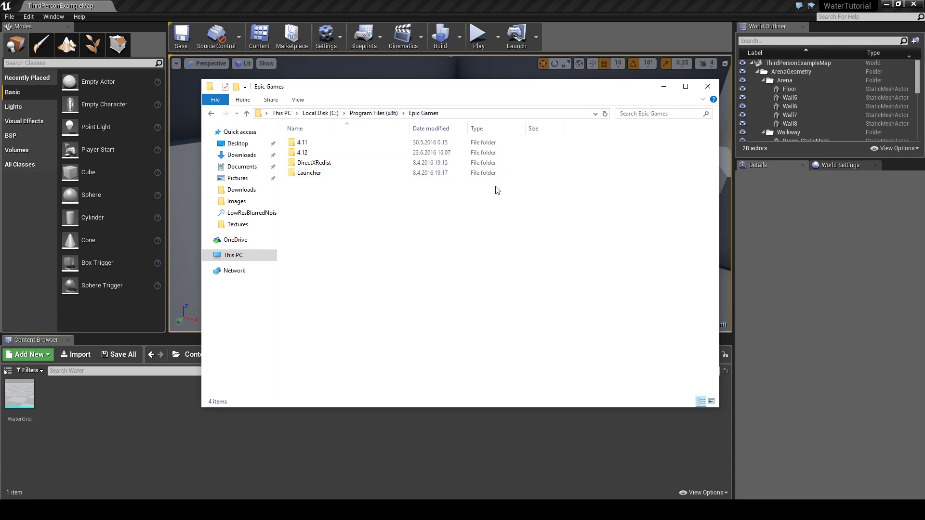
{"action": "left_click", "coordinate": [629, 113]}
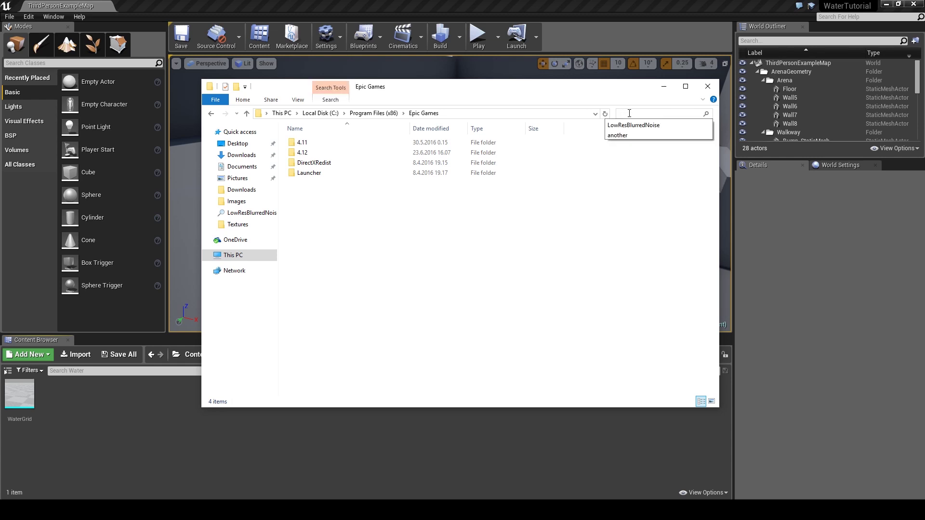
{"action": "key", "text": "Escape"}
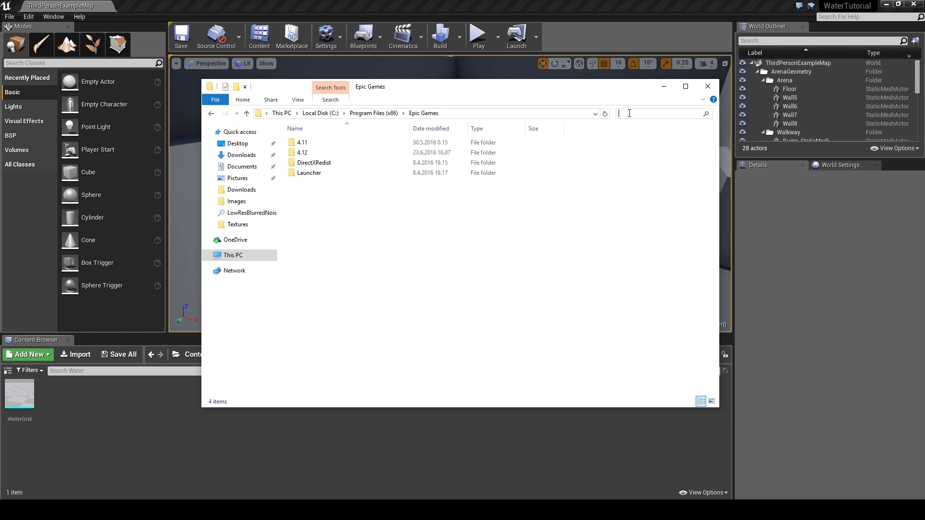
{"action": "left_click", "coordinate": [629, 114]}
{"action": "left_click", "coordinate": [626, 126]}
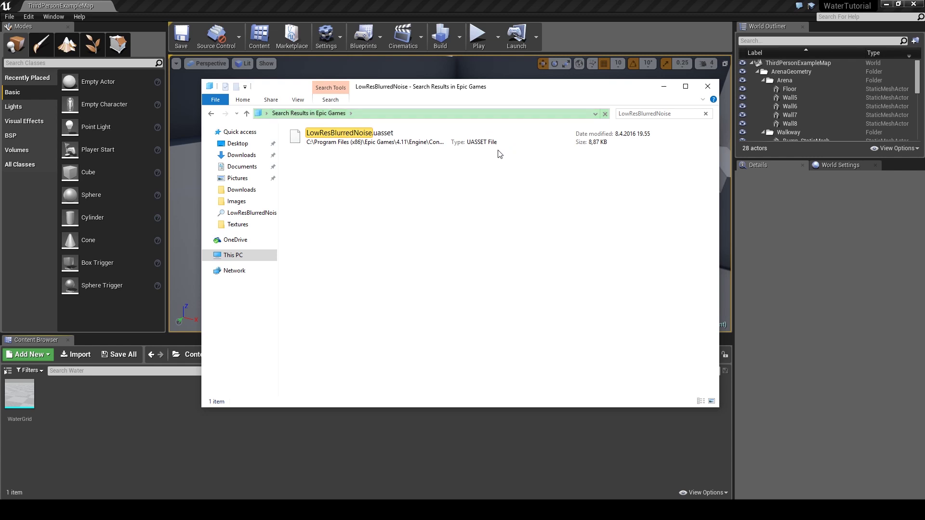
Step: Copy LowResBlurredNoise.uasset from the results and close the search window
{"action": "right_click", "coordinate": [412, 140]}
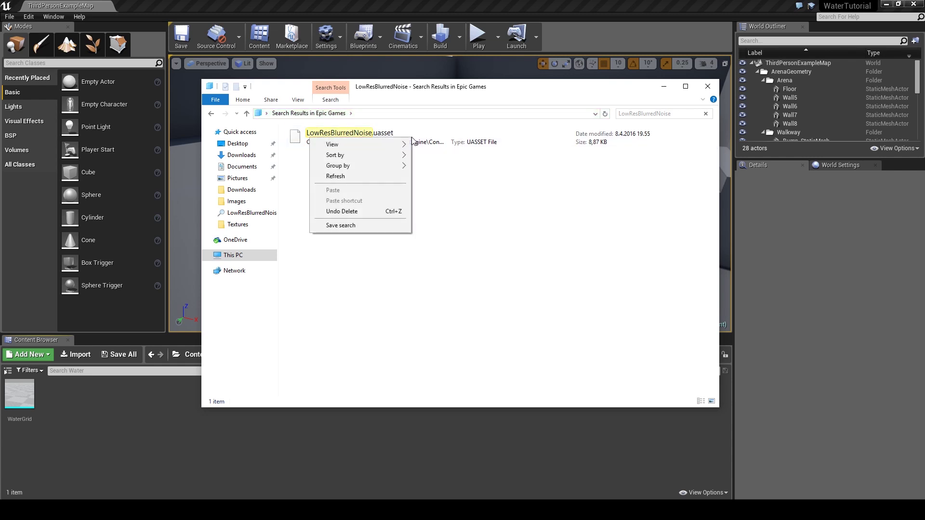
{"action": "left_click", "coordinate": [395, 133]}
{"action": "right_click", "coordinate": [385, 133]}
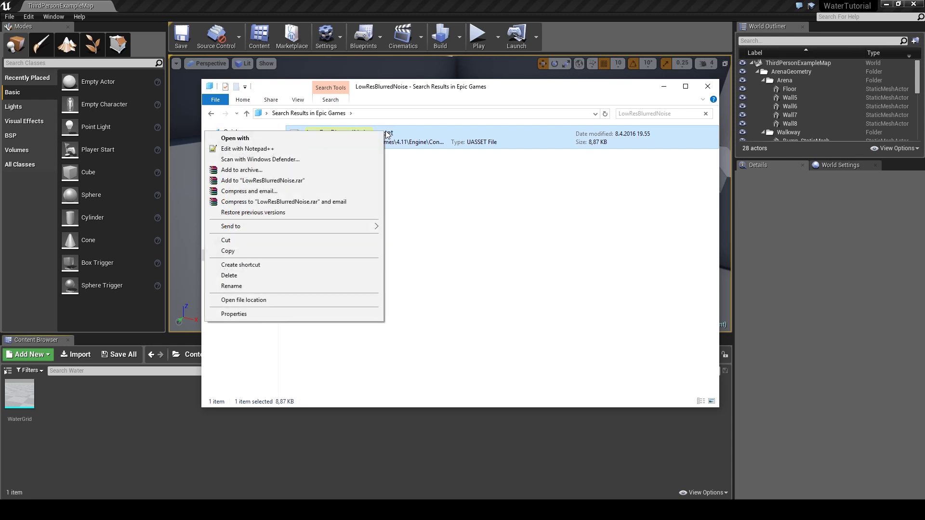
{"action": "left_click", "coordinate": [283, 252]}
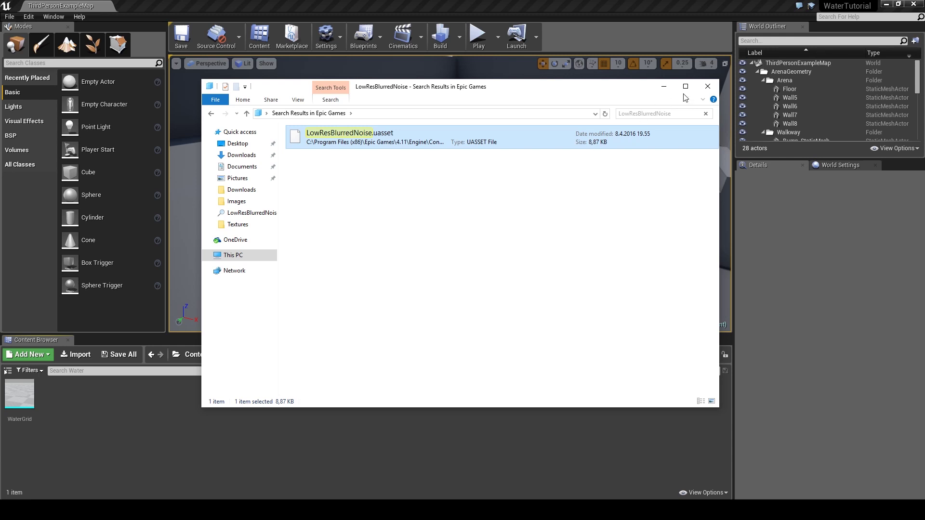
{"action": "left_click", "coordinate": [708, 86]}
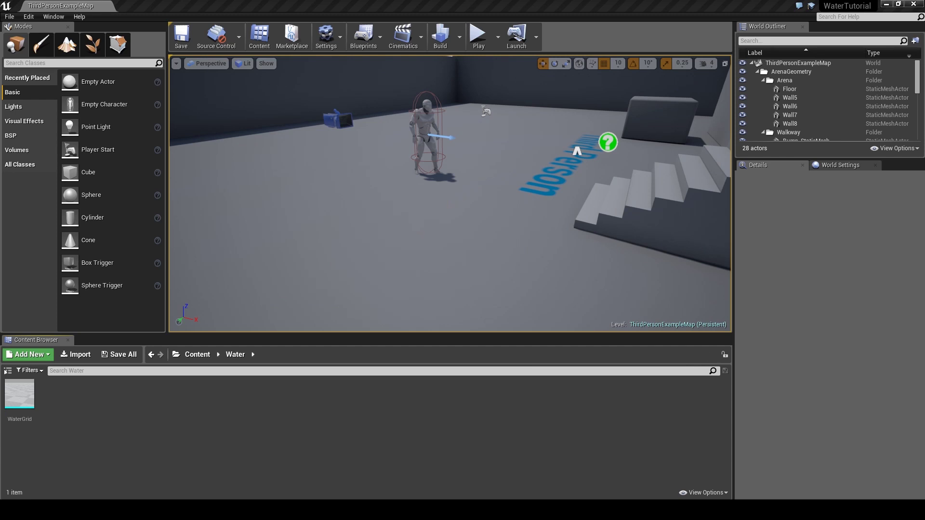
{"action": "key", "text": "alt+Tab"}
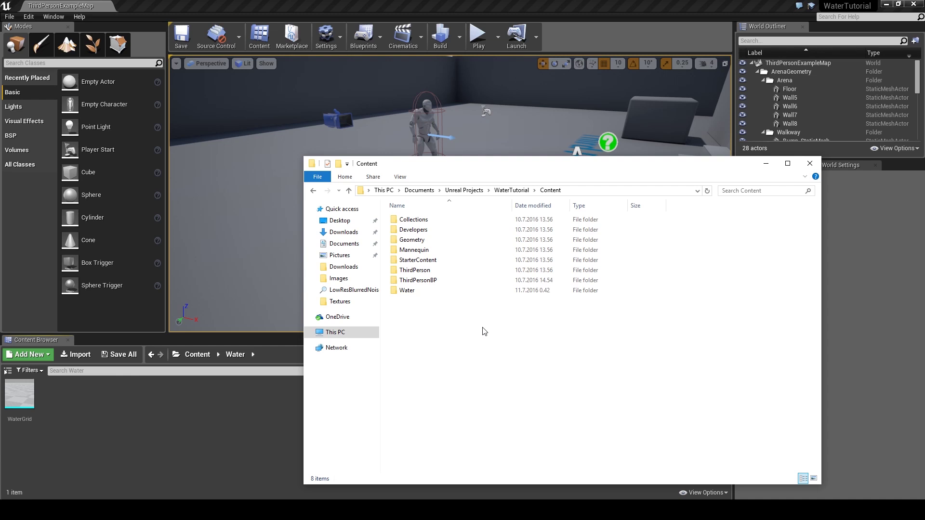
Step: Paste LowResBlurredNoise.uasset into the project's Content\Water folder and close Explorer
{"action": "double_click", "coordinate": [414, 291]}
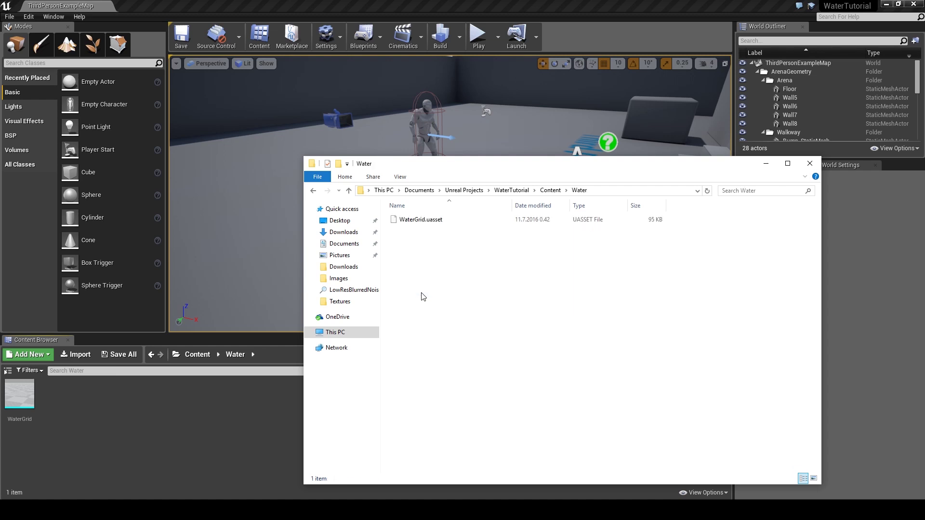
{"action": "left_click", "coordinate": [423, 223]}
{"action": "left_click", "coordinate": [431, 251]}
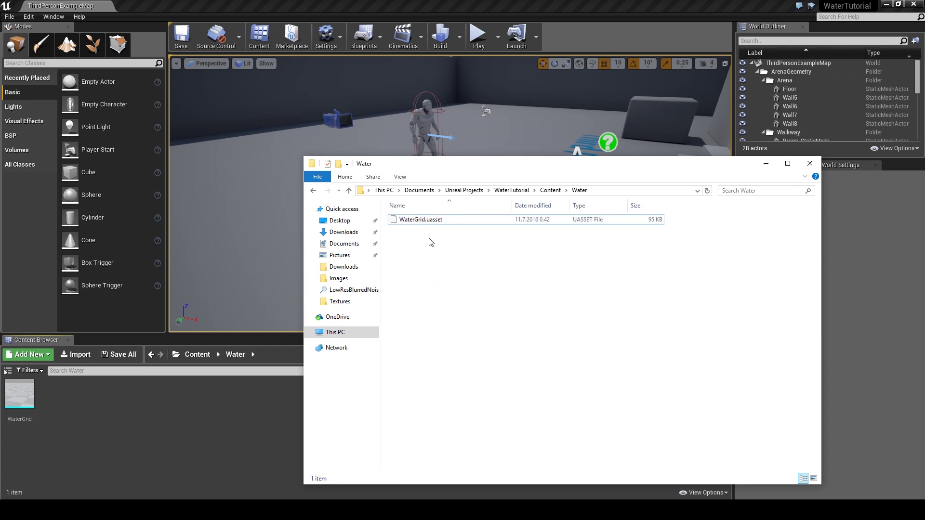
{"action": "right_click", "coordinate": [428, 238]}
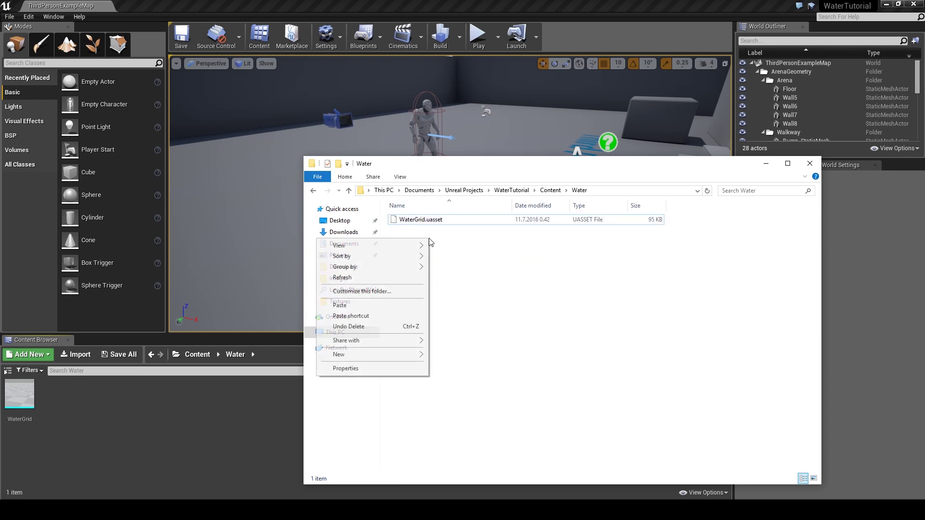
{"action": "left_click", "coordinate": [386, 305]}
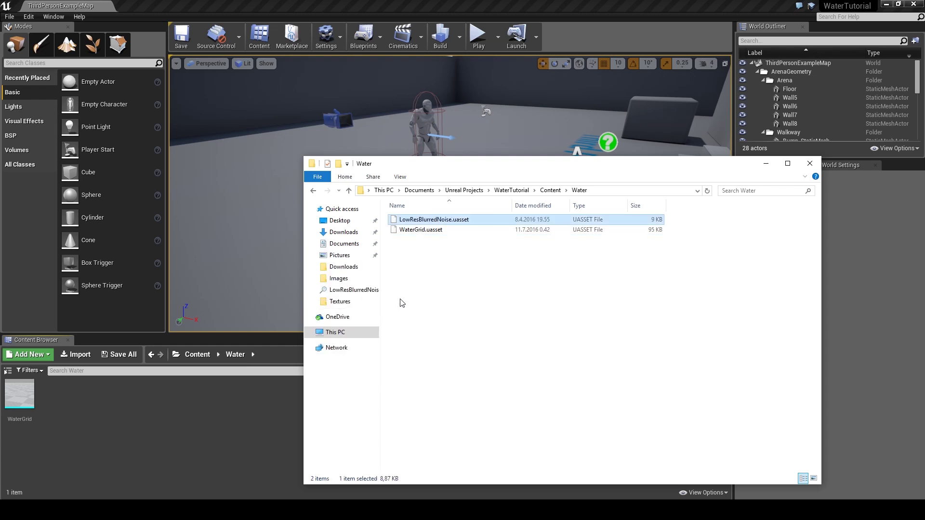
{"action": "left_click", "coordinate": [480, 259]}
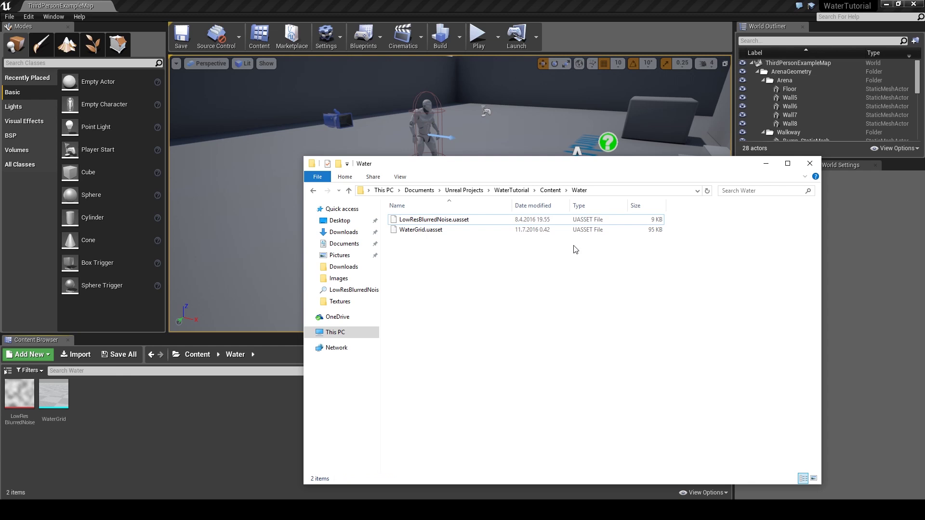
{"action": "left_click", "coordinate": [810, 163]}
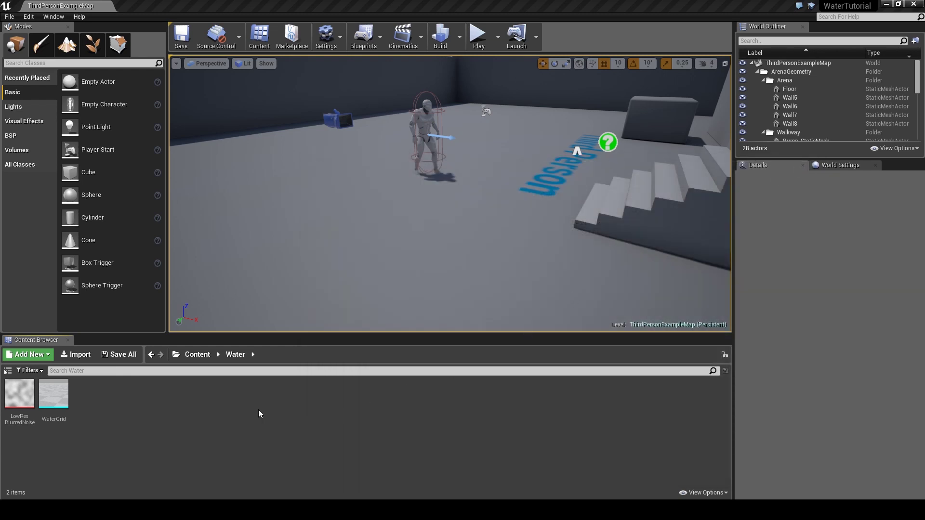
Step: Turn off Cast Shadow on the WaterGrid mesh's LOD0, save it, and close its mesh editor
{"action": "left_click", "coordinate": [22, 402]}
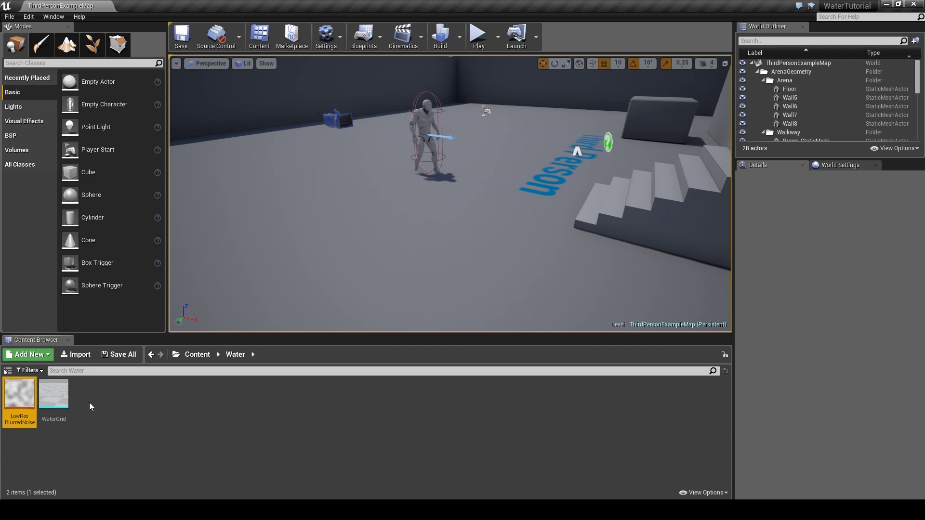
{"action": "left_click", "coordinate": [56, 392]}
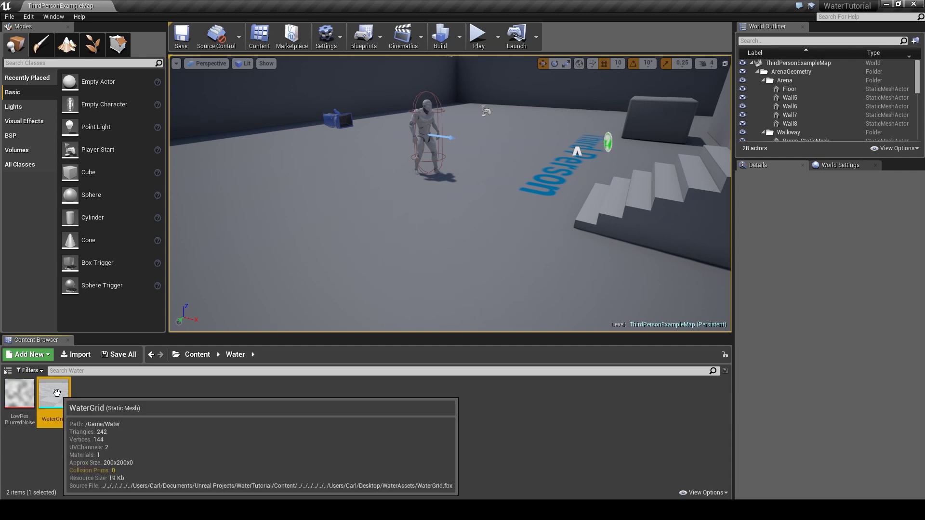
{"action": "double_click", "coordinate": [57, 392]}
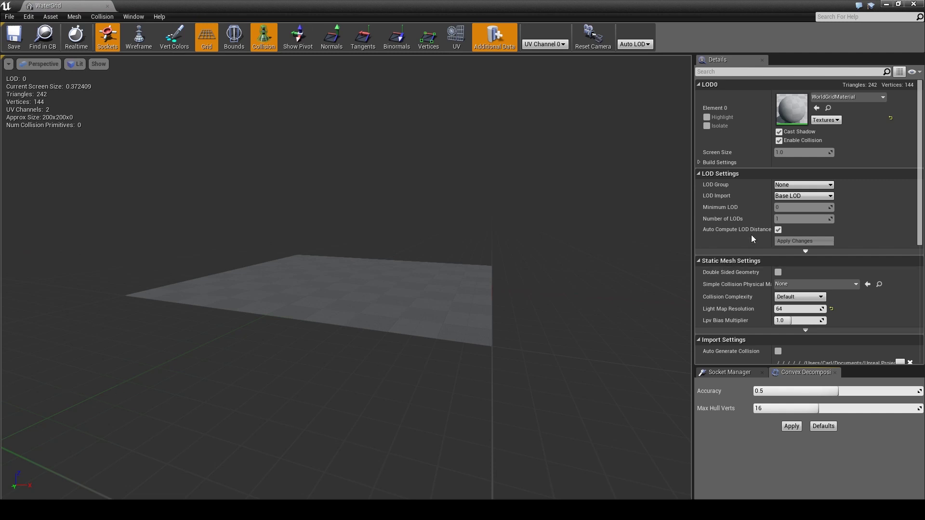
{"action": "left_click", "coordinate": [780, 132]}
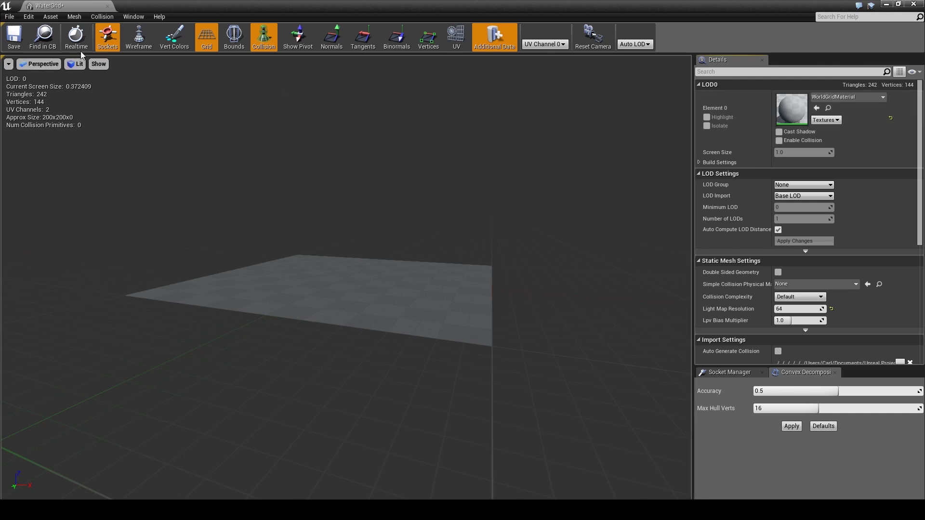
{"action": "left_click", "coordinate": [15, 39]}
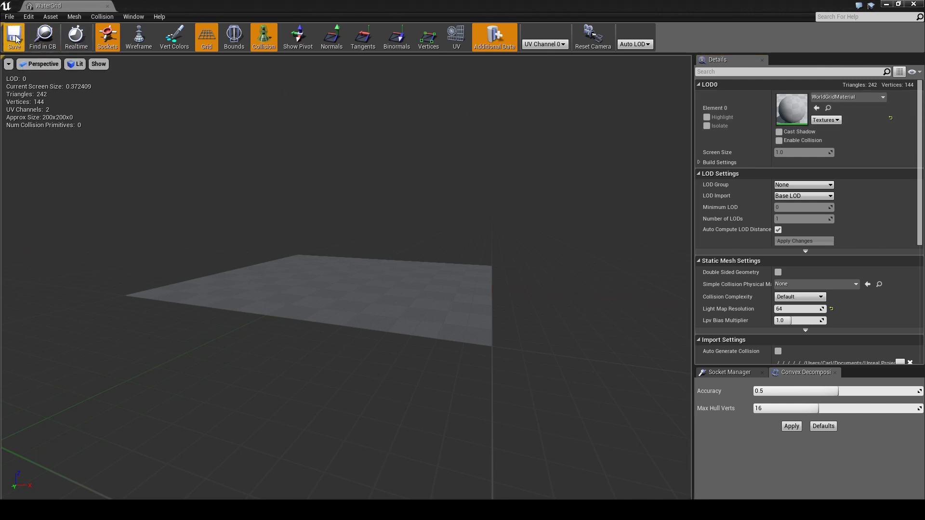
{"action": "left_click", "coordinate": [108, 6]}
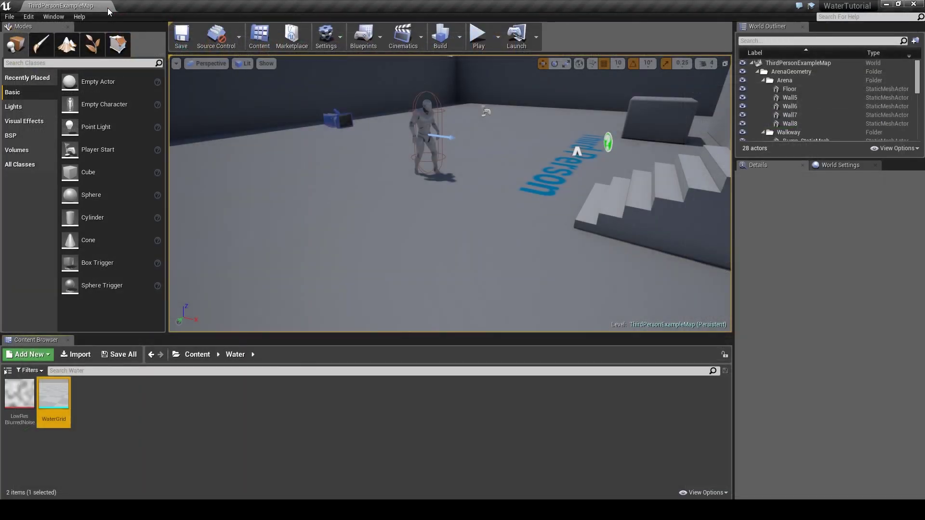
Step: Create a material named WaterMaterial in the Water folder and open it for editing
{"action": "left_click", "coordinate": [246, 407]}
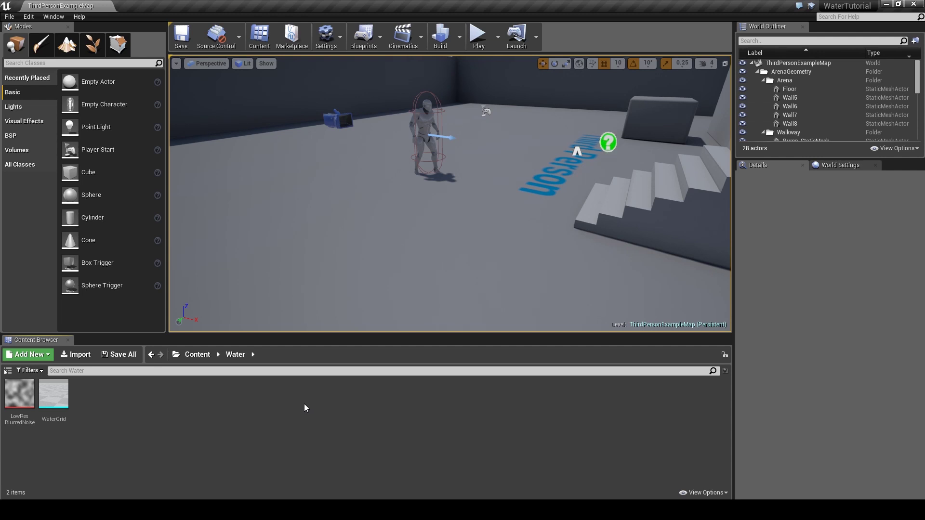
{"action": "right_click", "coordinate": [282, 406]}
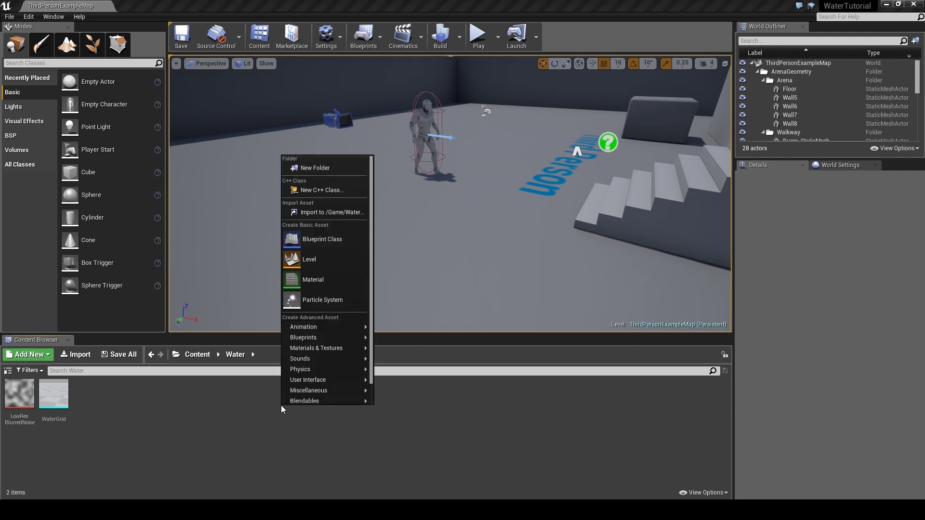
{"action": "left_click", "coordinate": [326, 285]}
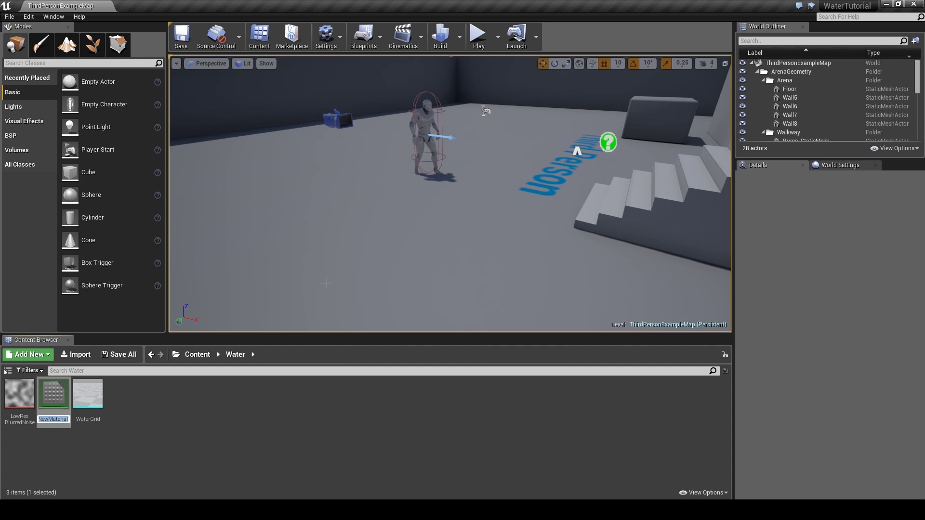
{"action": "type", "text": "WaterM"}
{"action": "type", "text": "aterial"}
{"action": "key", "text": "Return"}
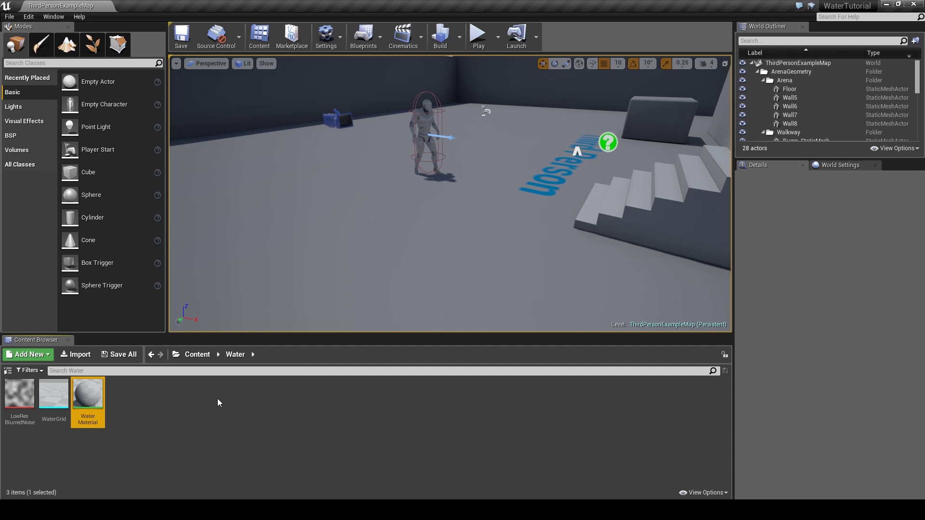
{"action": "double_click", "coordinate": [88, 397]}
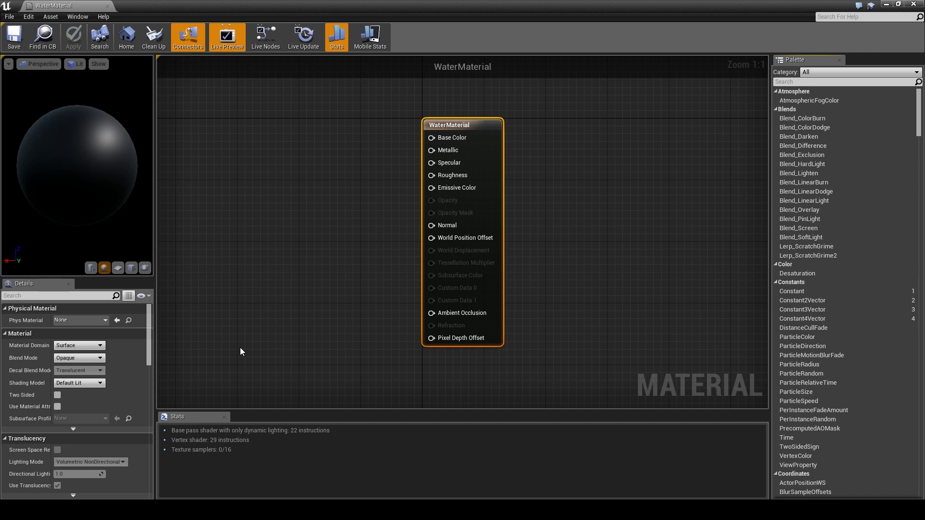
Step: Enable Two Sided on WaterMaterial and pan the graph to make room
{"action": "left_click", "coordinate": [57, 396]}
{"action": "right_click_drag", "start_coordinate": [292, 184], "coordinate": [360, 178]}
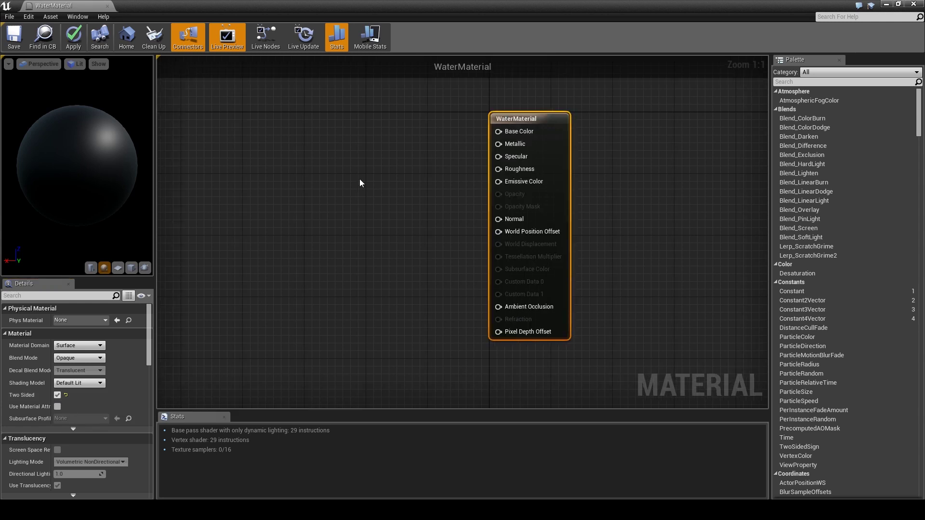
Step: Add a VectorParameter node and set its colour to blue (0, 0.417, 0.925)
{"action": "right_click", "coordinate": [306, 144]}
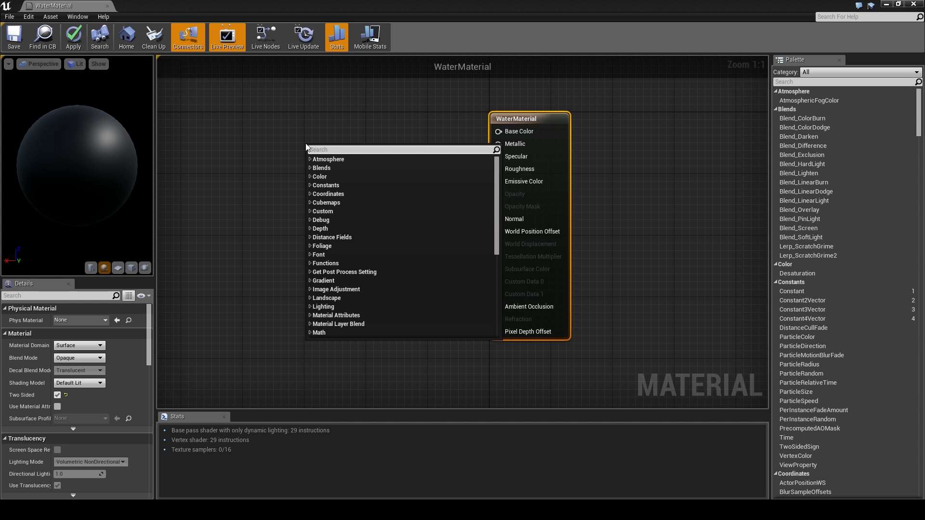
{"action": "type", "text": "vectorpa"}
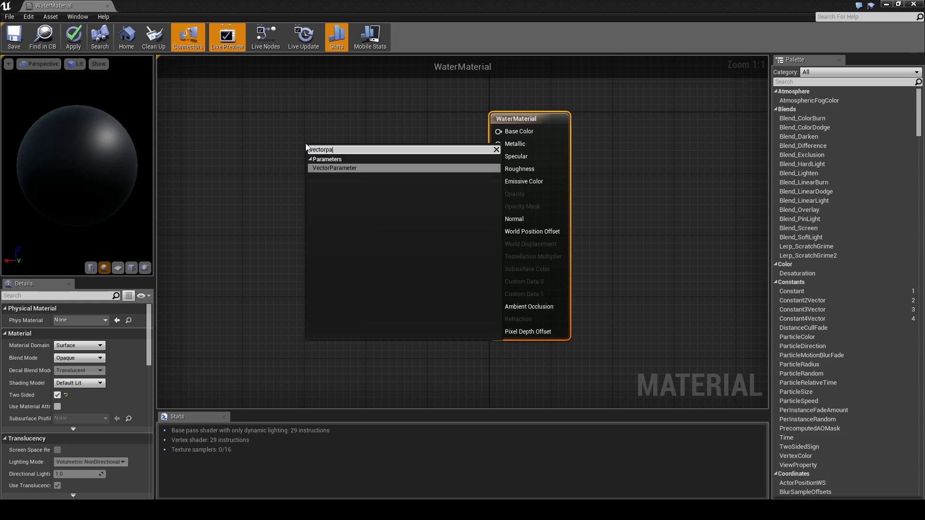
{"action": "key", "text": "Return"}
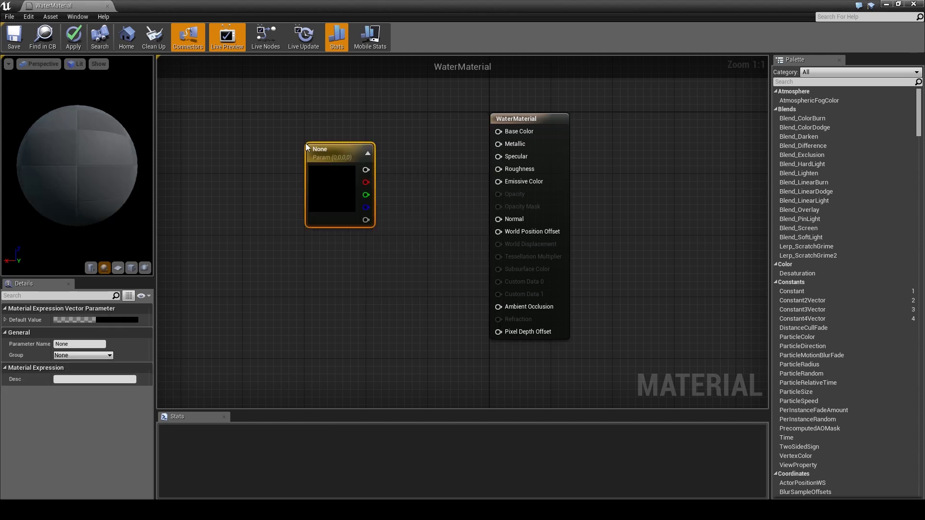
{"action": "double_click", "coordinate": [333, 176]}
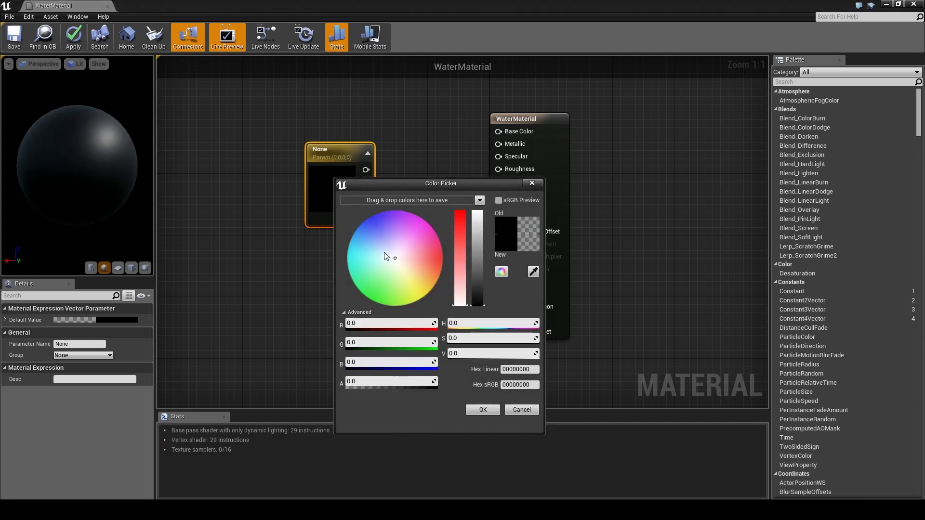
{"action": "left_click", "coordinate": [394, 254]}
{"action": "left_click_drag", "start_coordinate": [357, 235], "coordinate": [351, 229]}
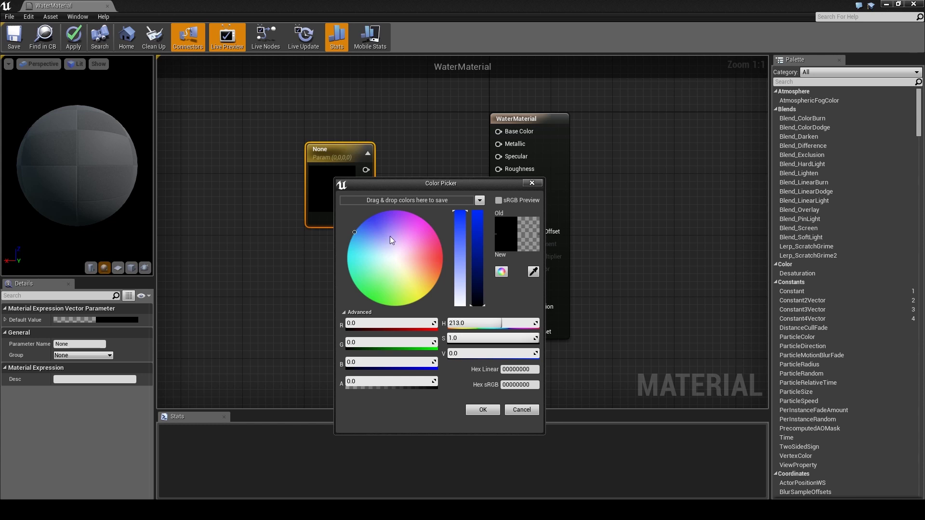
{"action": "left_click_drag", "start_coordinate": [480, 289], "coordinate": [476, 218]}
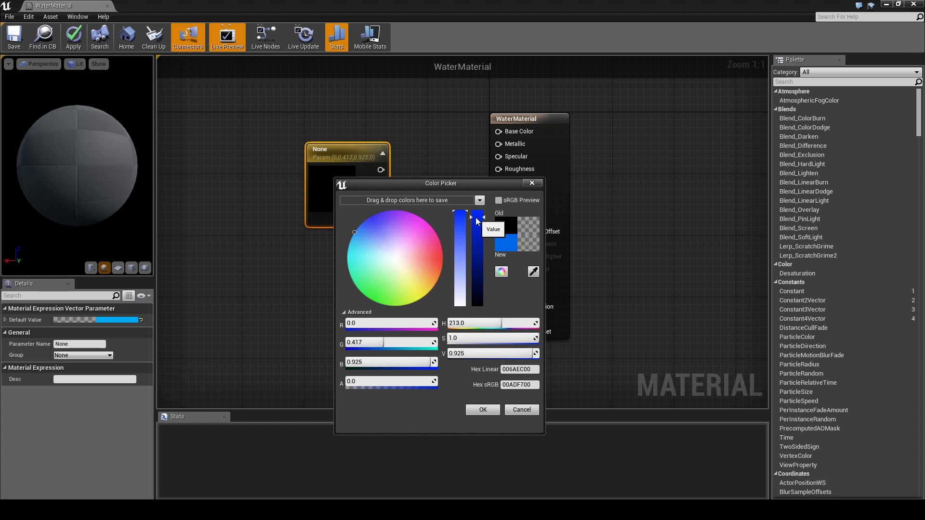
{"action": "left_click", "coordinate": [481, 410]}
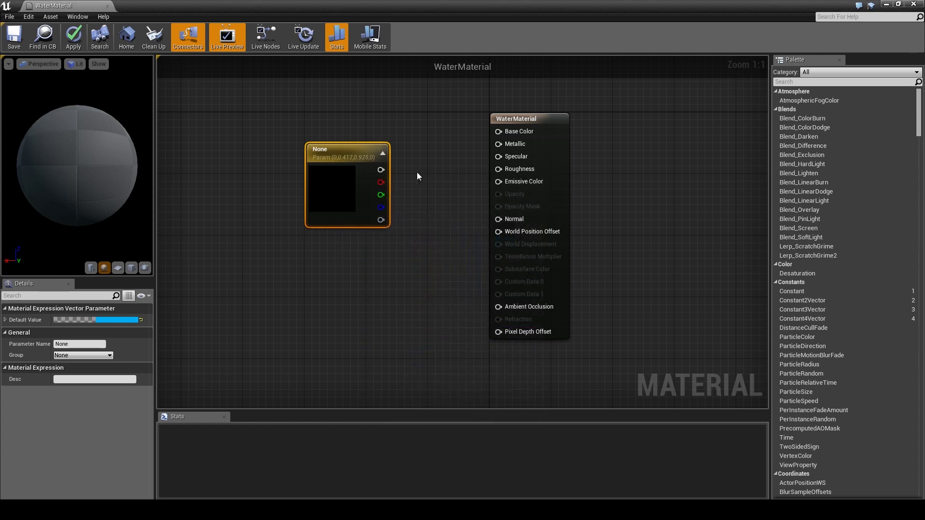
Step: Wire the blue parameter into Base Color and check the blue preview sphere
{"action": "left_click_drag", "start_coordinate": [344, 157], "coordinate": [501, 131]}
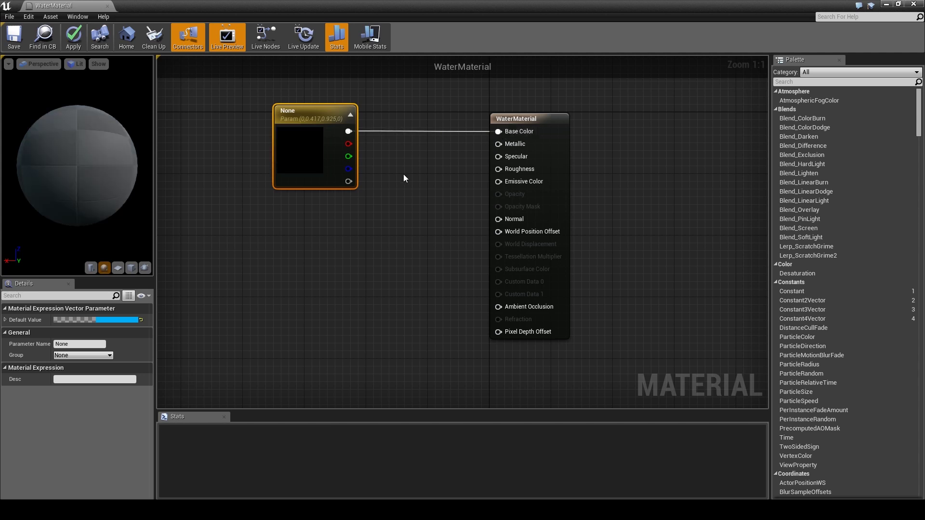
{"action": "right_click_drag", "start_coordinate": [404, 175], "coordinate": [473, 183]}
{"action": "left_click_drag", "start_coordinate": [381, 122], "coordinate": [322, 120]}
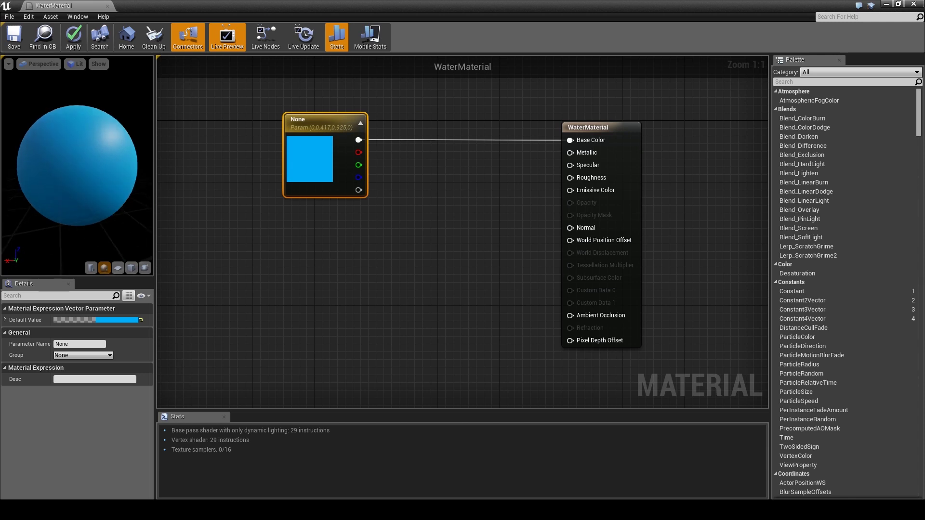
{"action": "left_click_drag", "start_coordinate": [77, 164], "coordinate": [118, 166]}
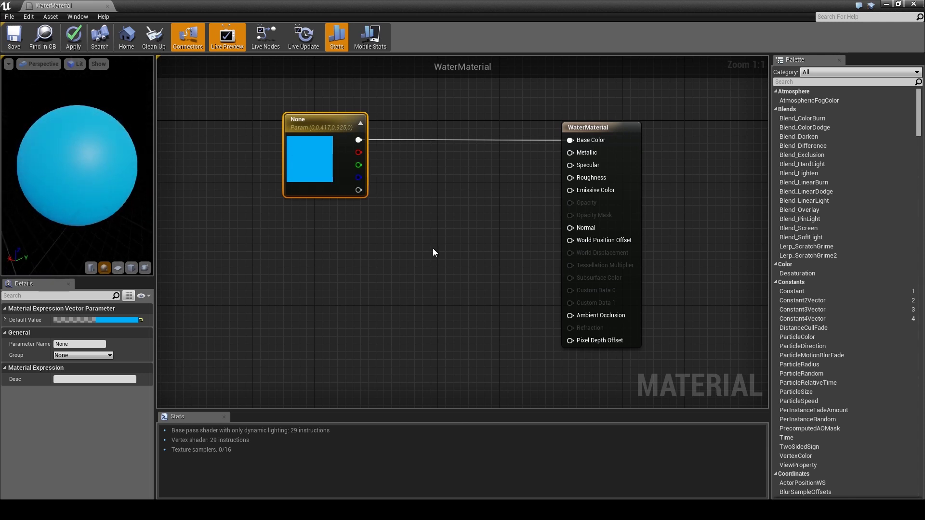
{"action": "right_click", "coordinate": [294, 228]}
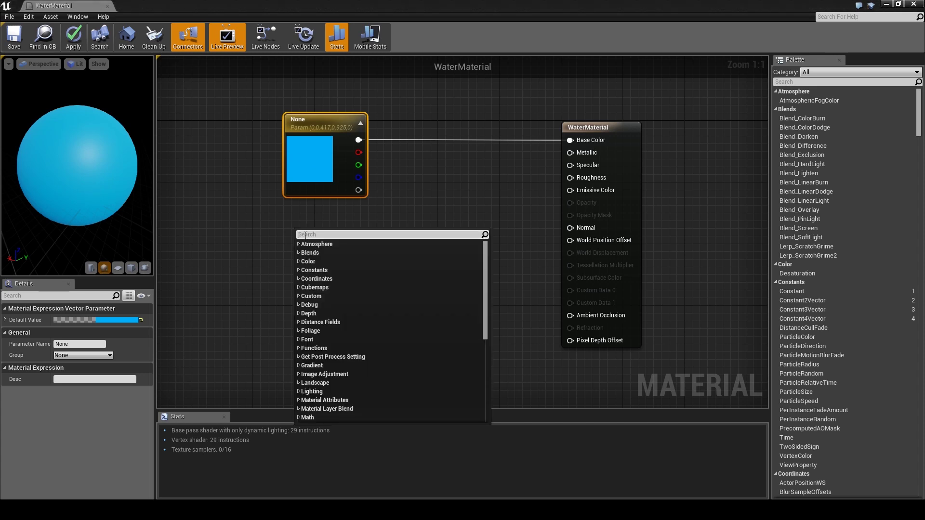
Step: Add an Absolute World Position node to the left of the graph
{"action": "type", "text": "world"}
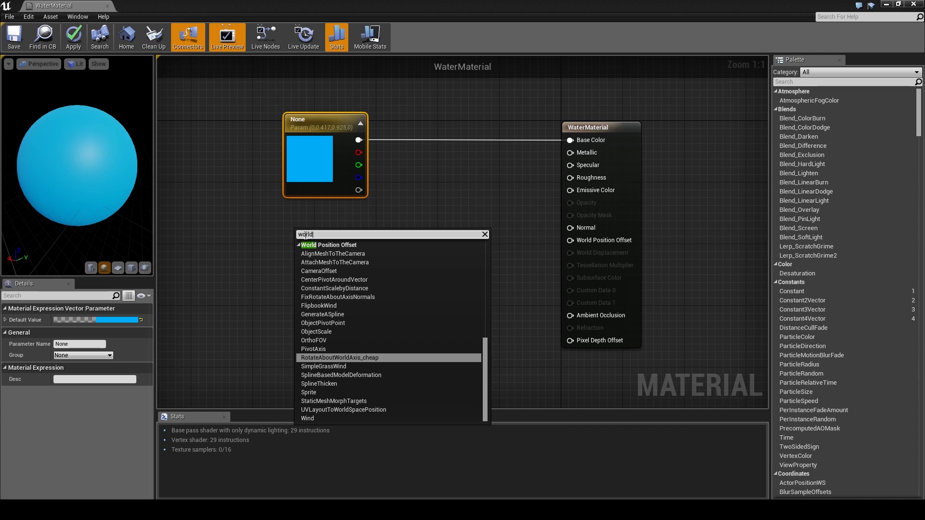
{"action": "scroll", "coordinate": [380, 273], "scroll_direction": "up", "scroll_amount": 10}
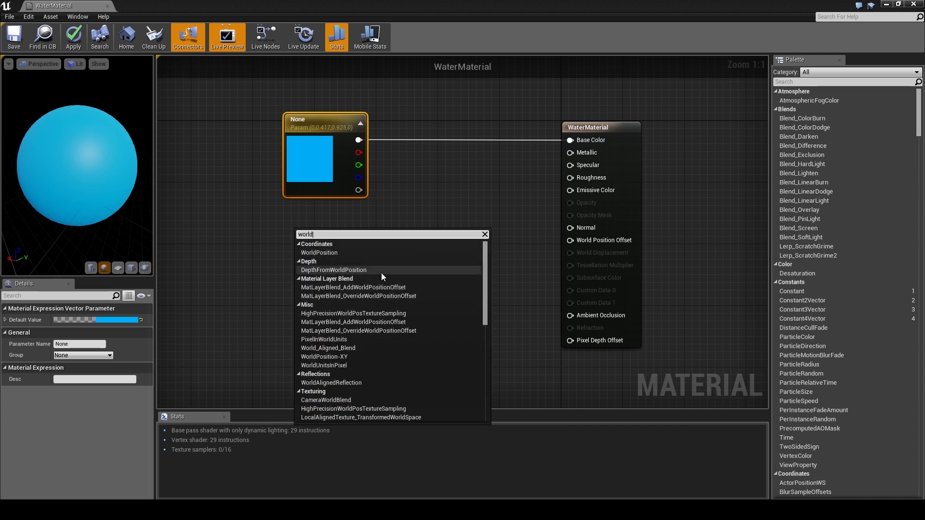
{"action": "left_click", "coordinate": [337, 254]}
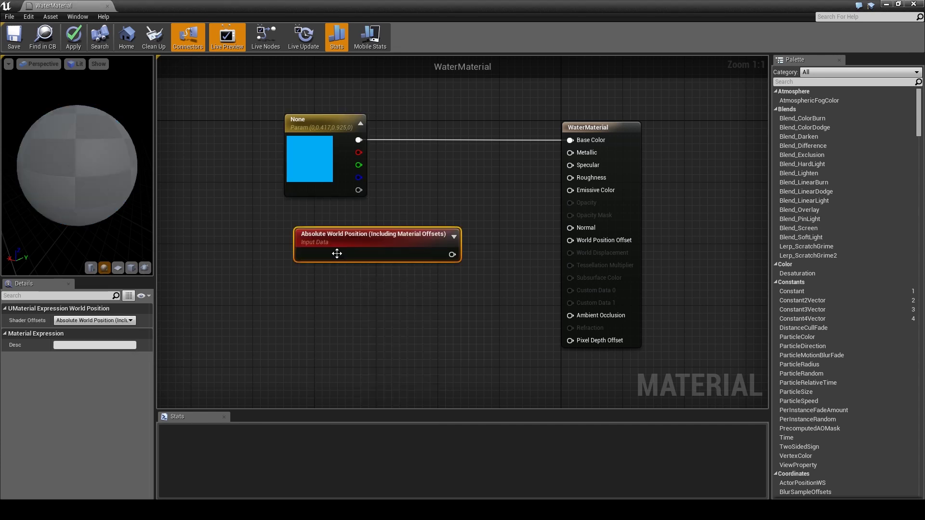
{"action": "right_click_drag", "start_coordinate": [386, 209], "coordinate": [573, 207]}
{"action": "left_click_drag", "start_coordinate": [575, 242], "coordinate": [303, 235]}
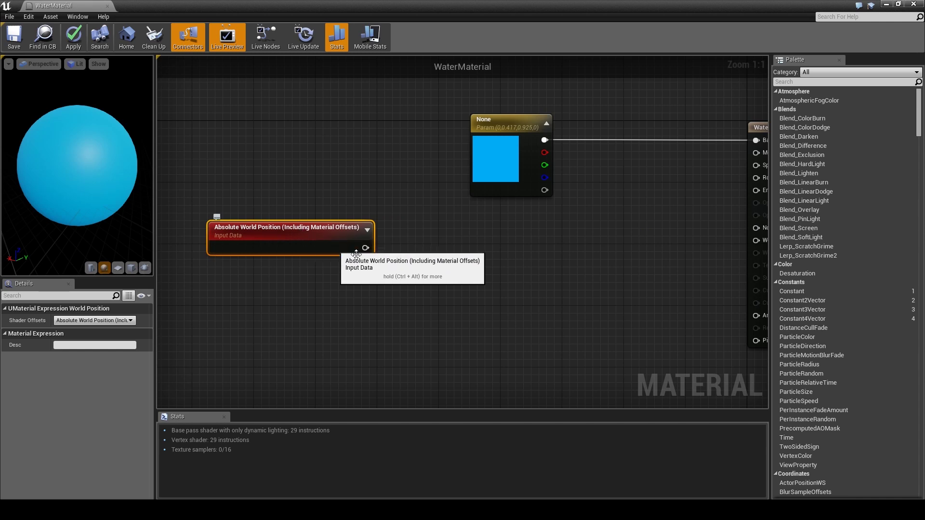
Step: Add stacked DDX and DDY nodes and feed World Position into both of them
{"action": "right_click", "coordinate": [447, 242]}
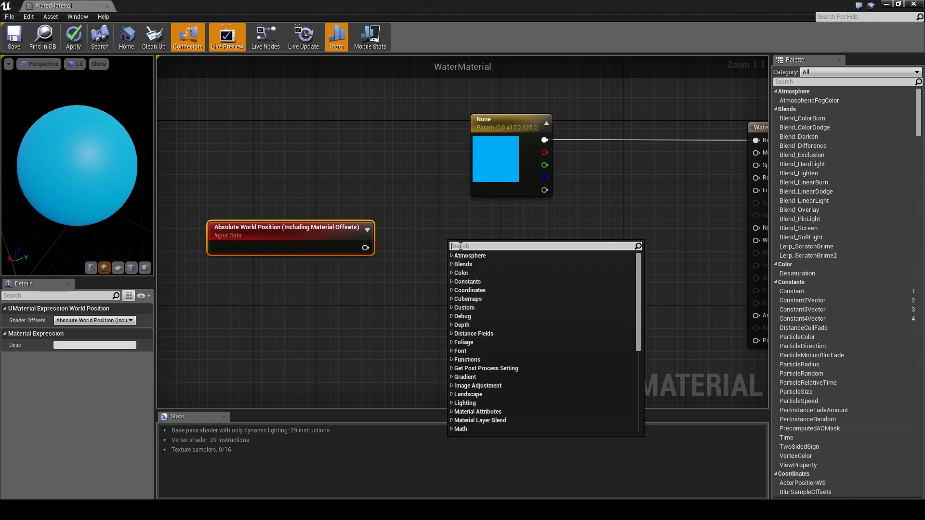
{"action": "type", "text": "ddx"}
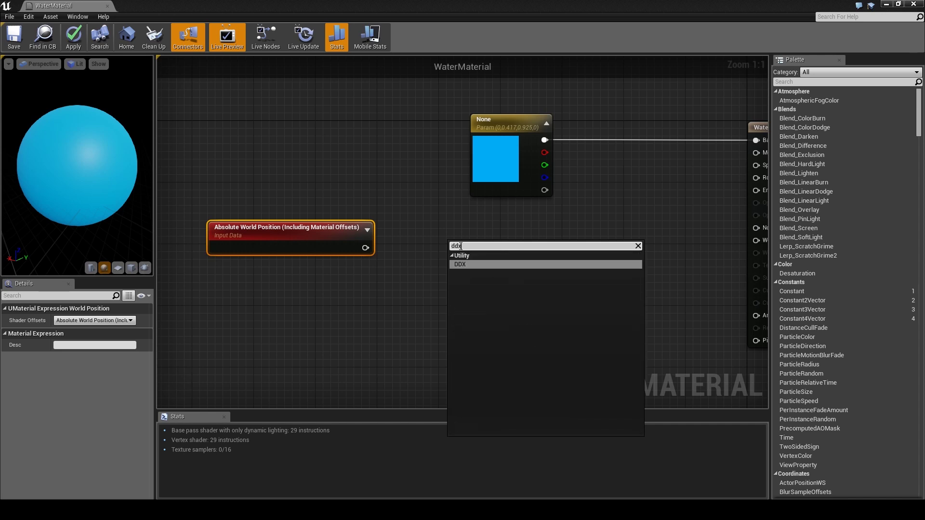
{"action": "key", "text": "Return"}
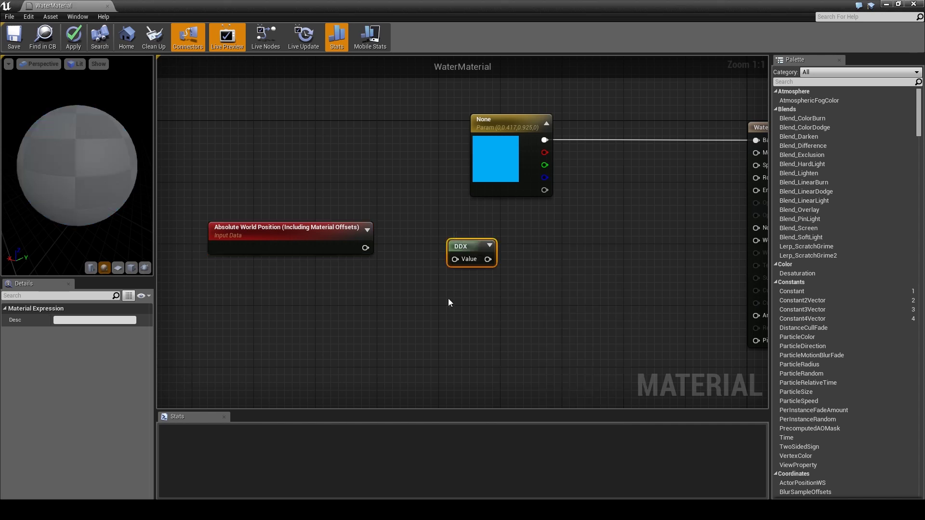
{"action": "right_click", "coordinate": [452, 282]}
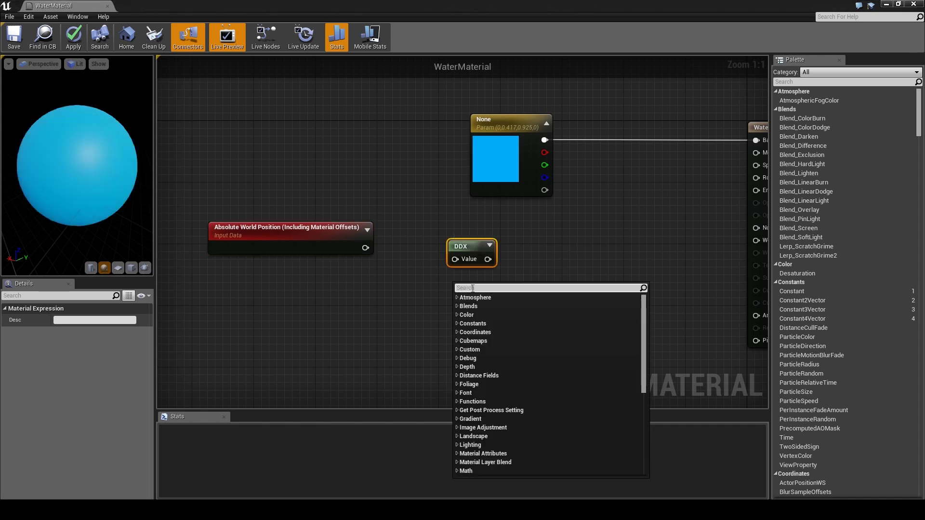
{"action": "type", "text": "ddy"}
{"action": "key", "text": "Return"}
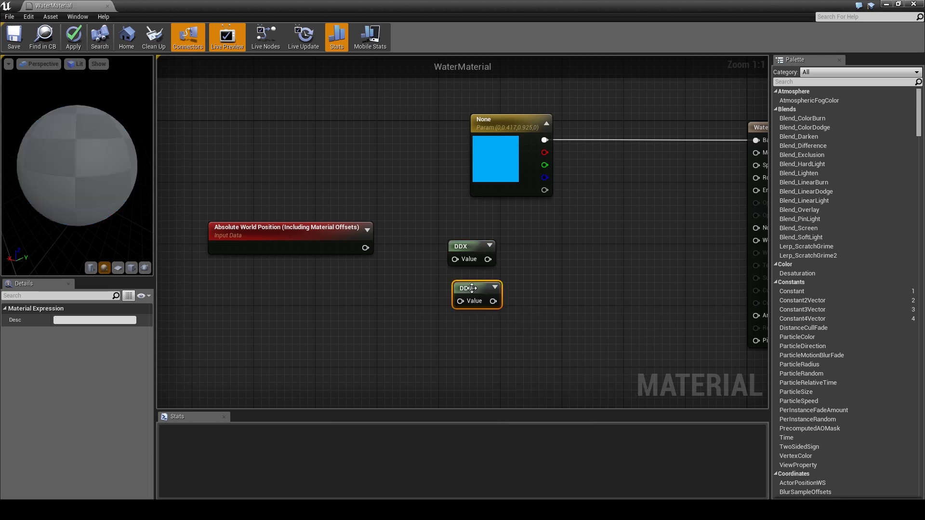
{"action": "left_click_drag", "start_coordinate": [466, 247], "coordinate": [466, 236]}
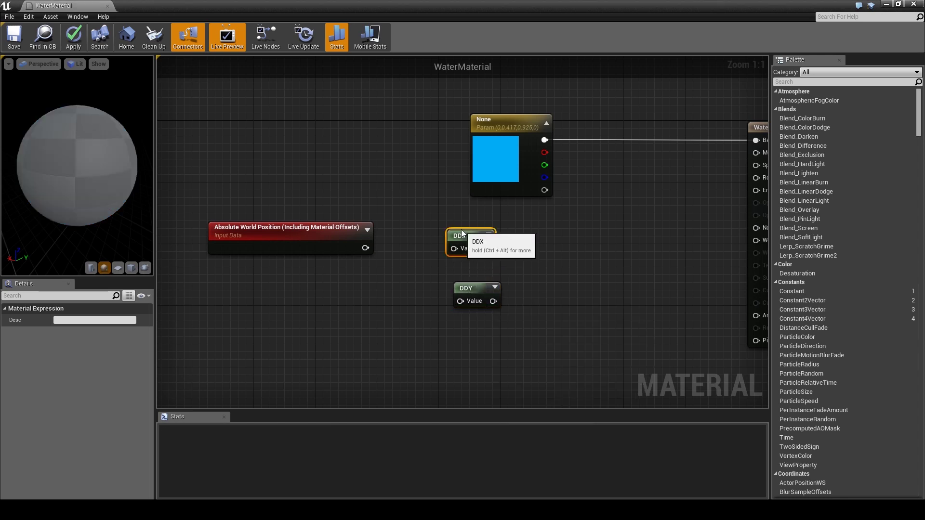
{"action": "mouse_move", "coordinate": [472, 289]}
{"action": "left_mouse_down"}
{"action": "mouse_move", "coordinate": [458, 290]}
{"action": "mouse_move", "coordinate": [466, 289]}
{"action": "left_mouse_up"}
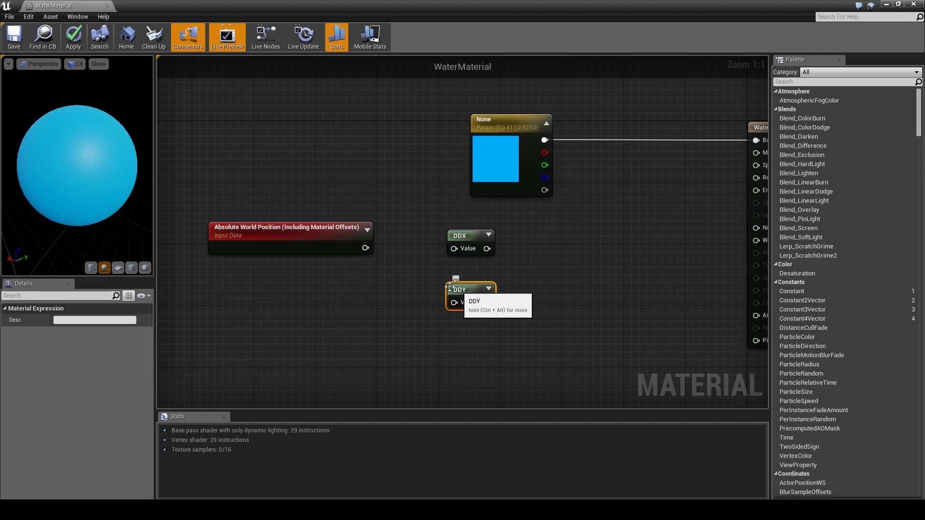
{"action": "left_click_drag", "start_coordinate": [368, 250], "coordinate": [457, 250]}
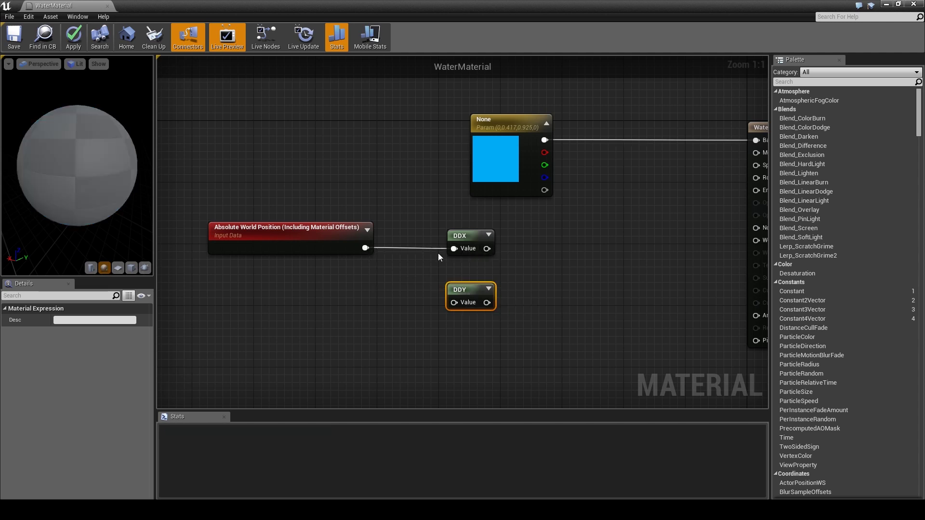
{"action": "left_click_drag", "start_coordinate": [368, 251], "coordinate": [455, 302]}
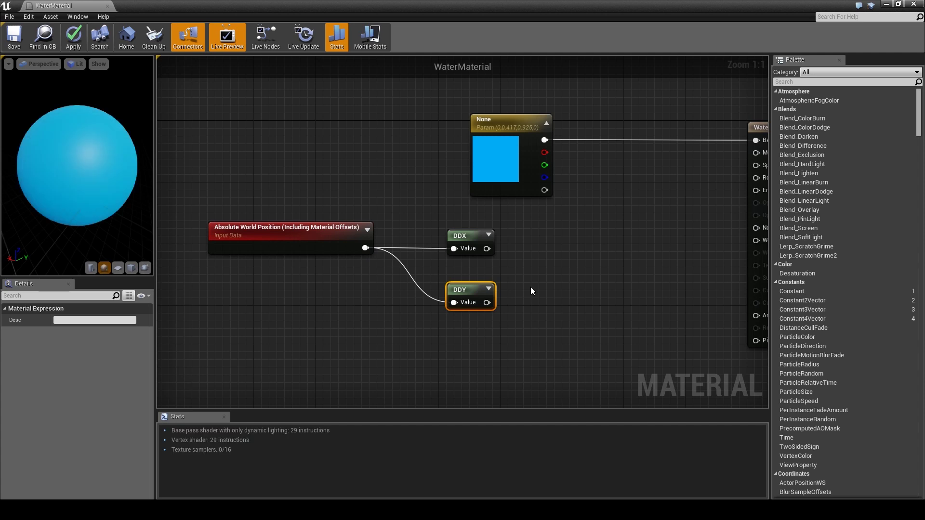
{"action": "right_click", "coordinate": [529, 272]}
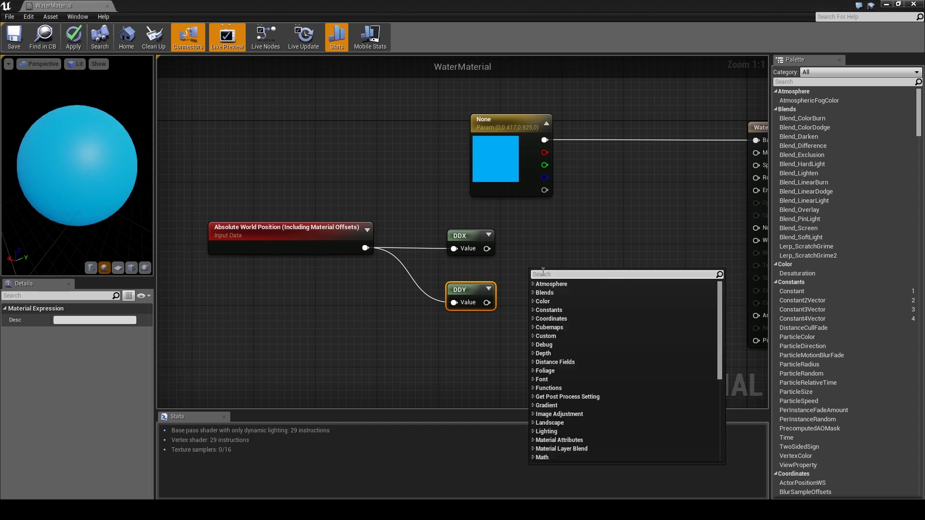
Step: Add a Cross node taking DDX as A and DDY as B
{"action": "type", "text": "cross"}
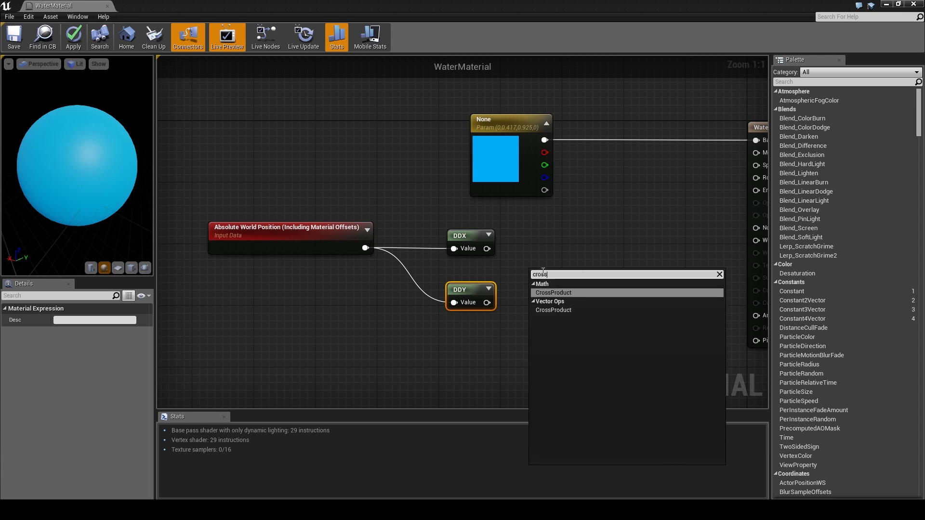
{"action": "key", "text": "Return"}
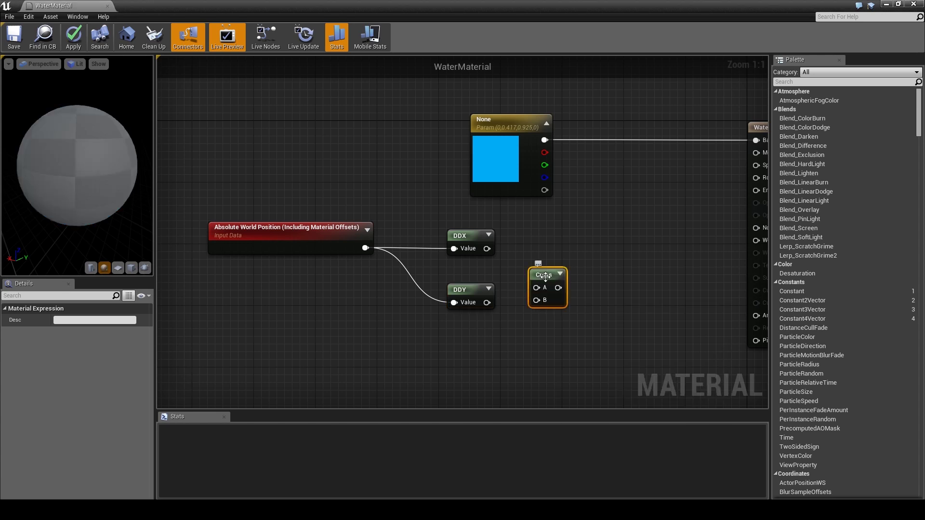
{"action": "left_click_drag", "start_coordinate": [543, 272], "coordinate": [545, 249]}
{"action": "left_click_drag", "start_coordinate": [487, 249], "coordinate": [538, 264]}
{"action": "left_click_drag", "start_coordinate": [491, 302], "coordinate": [539, 277]}
Step: Normalize the cross product and connect the result to the material's Normal input
{"action": "right_click", "coordinate": [612, 255]}
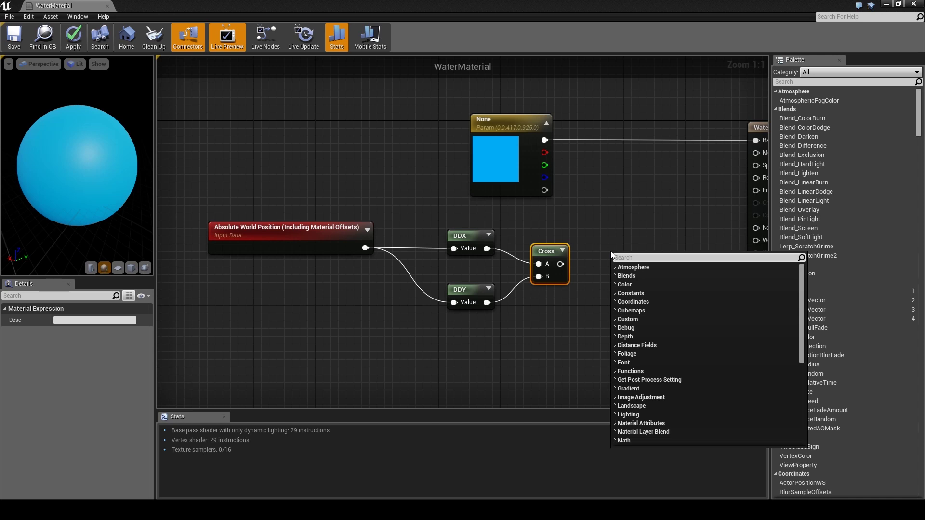
{"action": "type", "text": "normalize"}
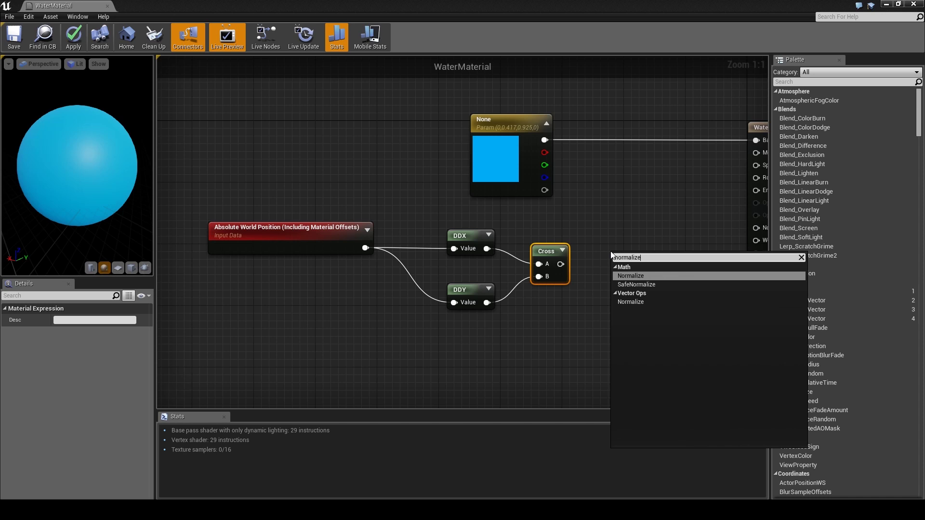
{"action": "key", "text": "Return"}
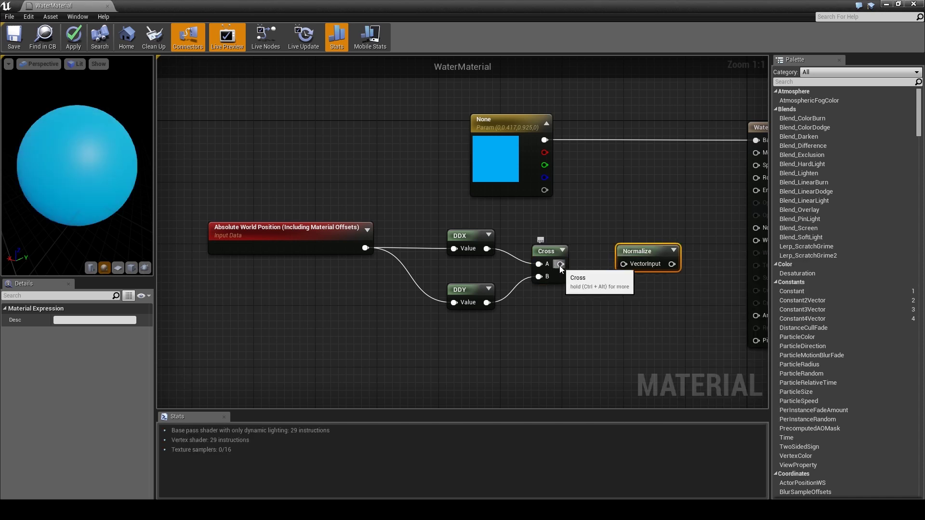
{"action": "left_click_drag", "start_coordinate": [560, 264], "coordinate": [623, 265]}
{"action": "right_click_drag", "start_coordinate": [675, 292], "coordinate": [617, 262]}
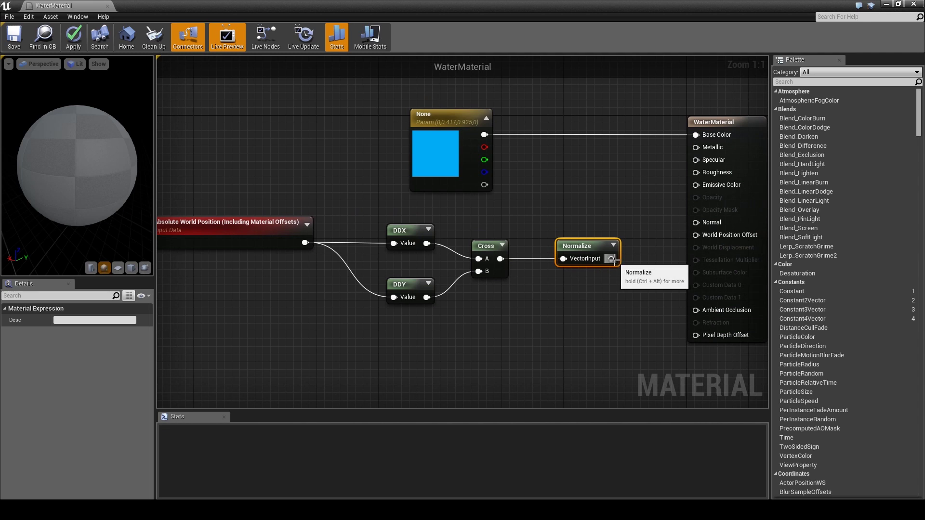
{"action": "left_click_drag", "start_coordinate": [613, 260], "coordinate": [700, 221]}
Step: Move the normal-calculation nodes up together and frame the whole graph
{"action": "right_click_drag", "start_coordinate": [624, 287], "coordinate": [661, 291]}
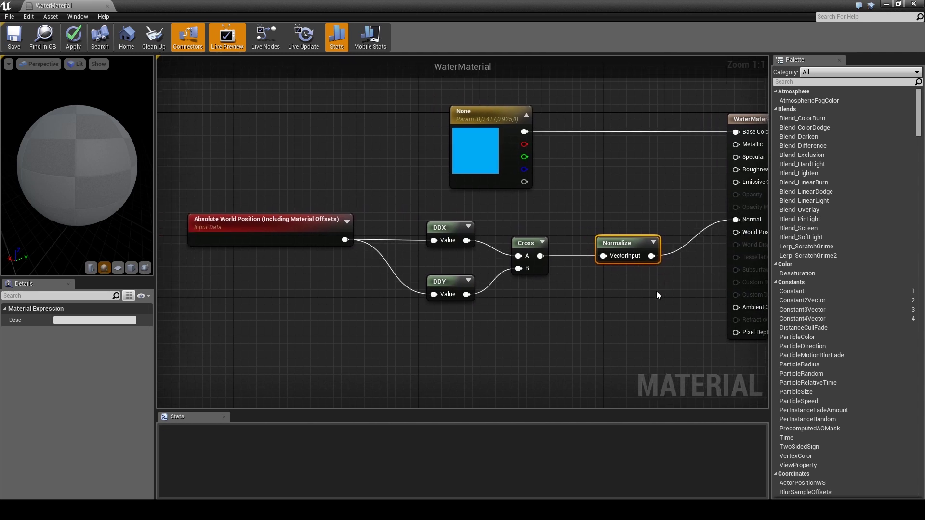
{"action": "left_click_drag", "start_coordinate": [664, 309], "coordinate": [293, 215]}
{"action": "left_click_drag", "start_coordinate": [614, 246], "coordinate": [614, 230]}
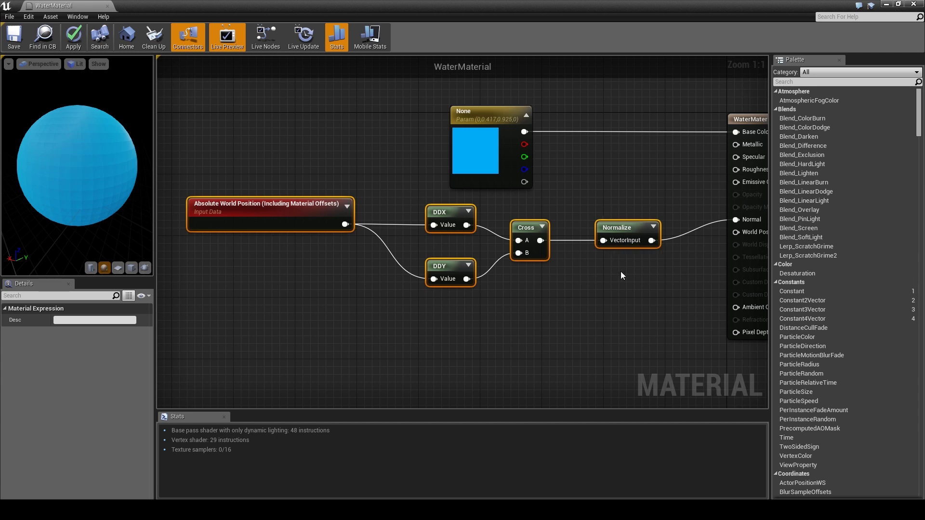
{"action": "left_click", "coordinate": [626, 298]}
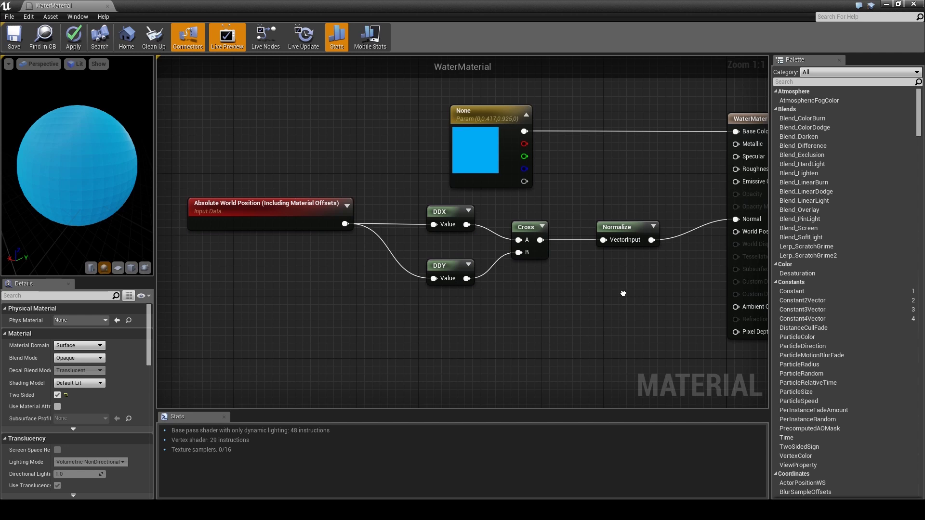
{"action": "scroll", "coordinate": [580, 270], "scroll_direction": "down", "scroll_amount": 2}
{"action": "right_click_drag", "start_coordinate": [581, 271], "coordinate": [584, 242]}
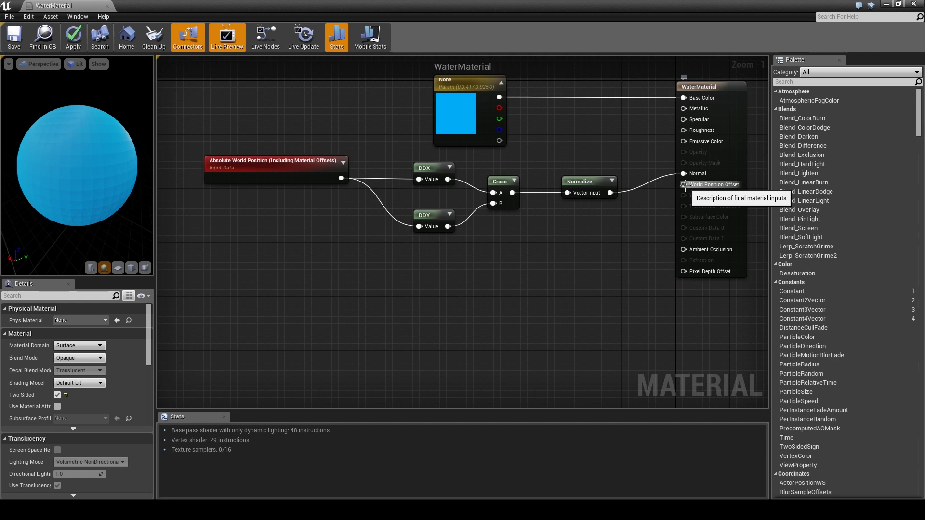
Step: Dock WaterMaterial beside the map tab and drag LowResBlurredNoise into its graph as a Texture Sample
{"action": "left_click_drag", "start_coordinate": [72, 6], "coordinate": [159, 6]}
{"action": "left_click", "coordinate": [60, 5]}
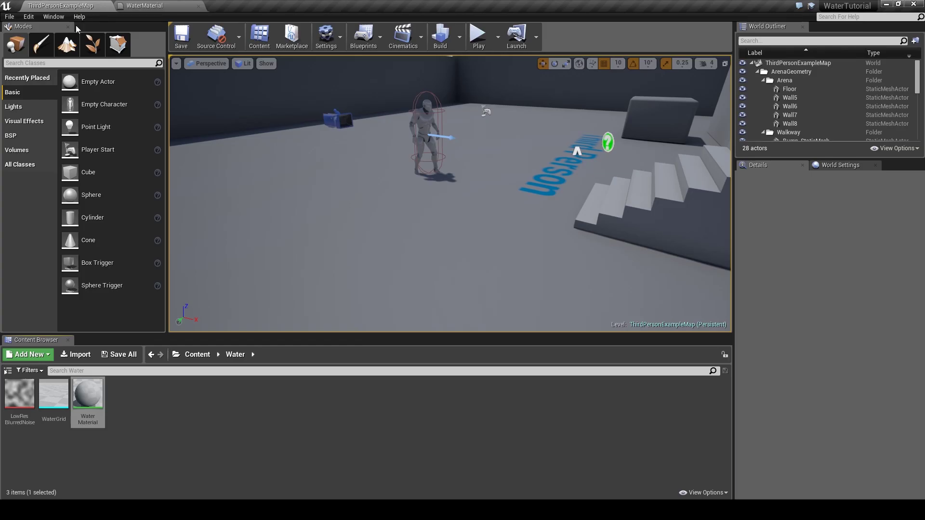
{"action": "left_click", "coordinate": [169, 437]}
{"action": "mouse_move", "coordinate": [19, 400]}
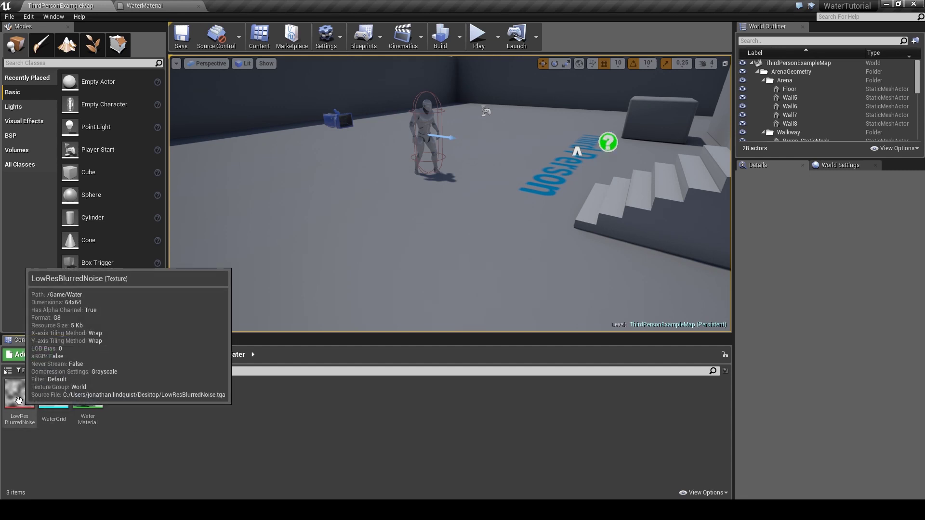
{"action": "left_click_drag", "start_coordinate": [18, 400], "coordinate": [419, 255]}
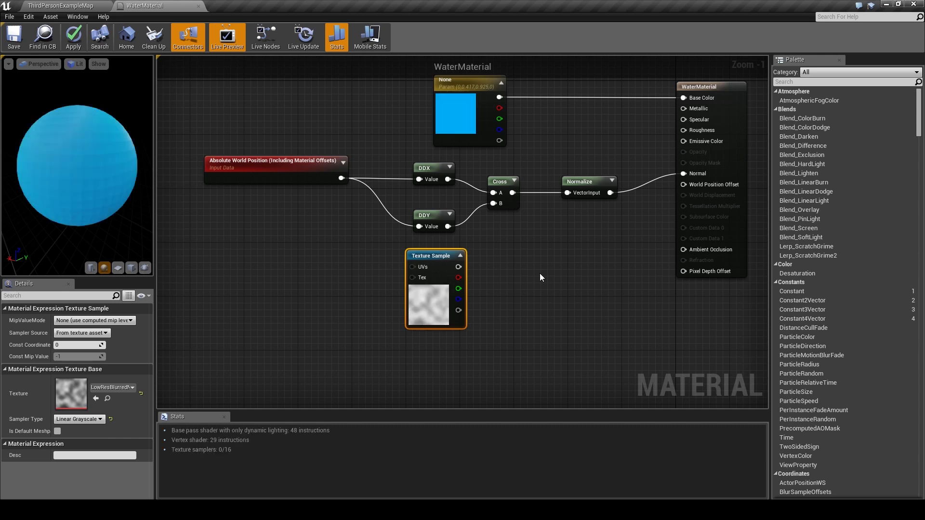
Step: Add a constant, convert it to a scalar parameter, and place it left of the noise texture
{"action": "left_click", "coordinate": [250, 256]}
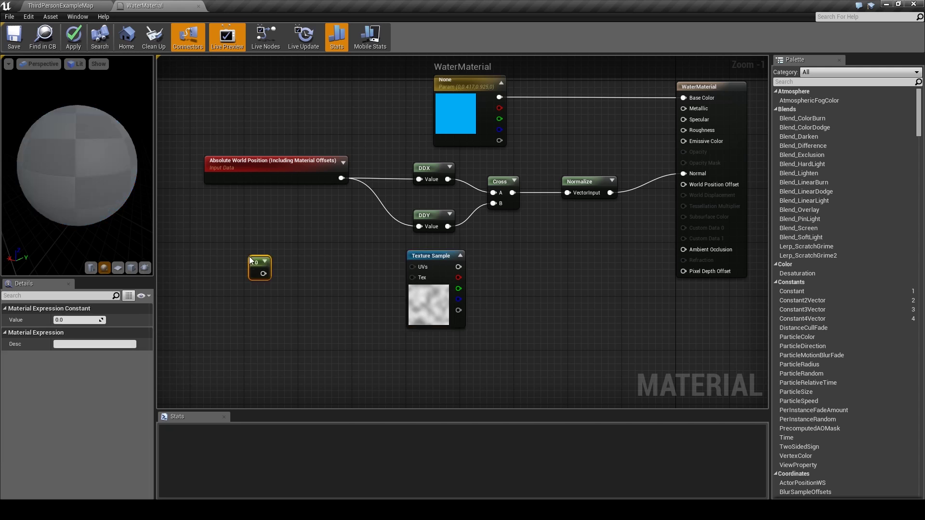
{"action": "right_click_drag", "start_coordinate": [227, 235], "coordinate": [325, 250]}
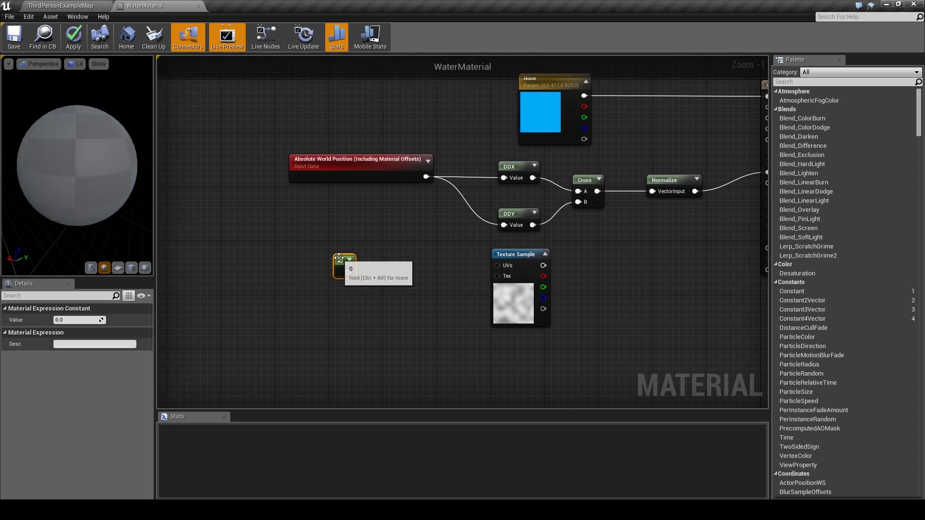
{"action": "right_click", "coordinate": [342, 261]}
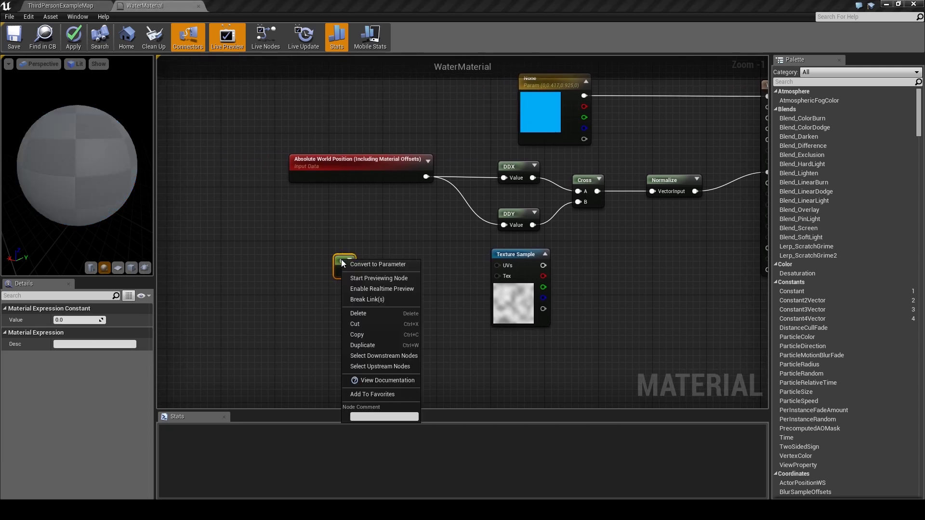
{"action": "left_click", "coordinate": [371, 265]}
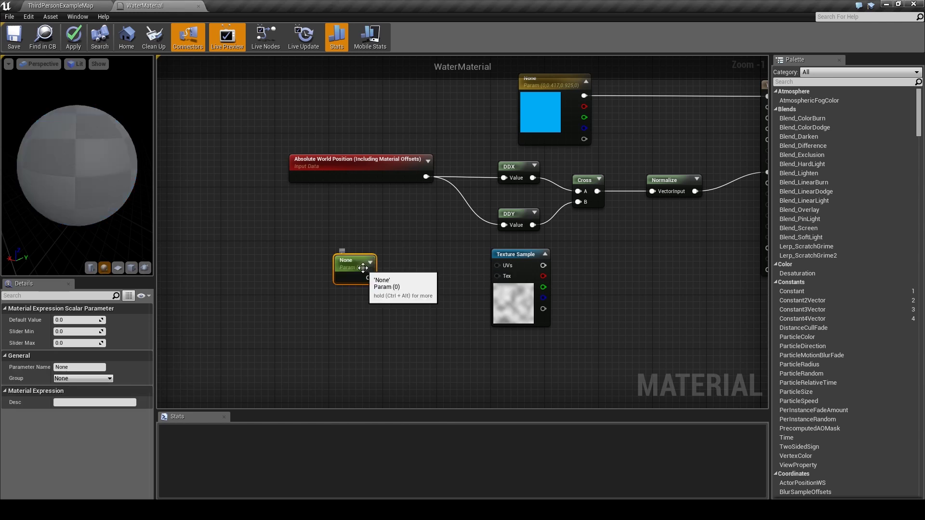
{"action": "left_click_drag", "start_coordinate": [363, 268], "coordinate": [230, 255]}
{"action": "right_click_drag", "start_coordinate": [305, 274], "coordinate": [418, 275]}
{"action": "left_click_drag", "start_coordinate": [363, 265], "coordinate": [323, 264]}
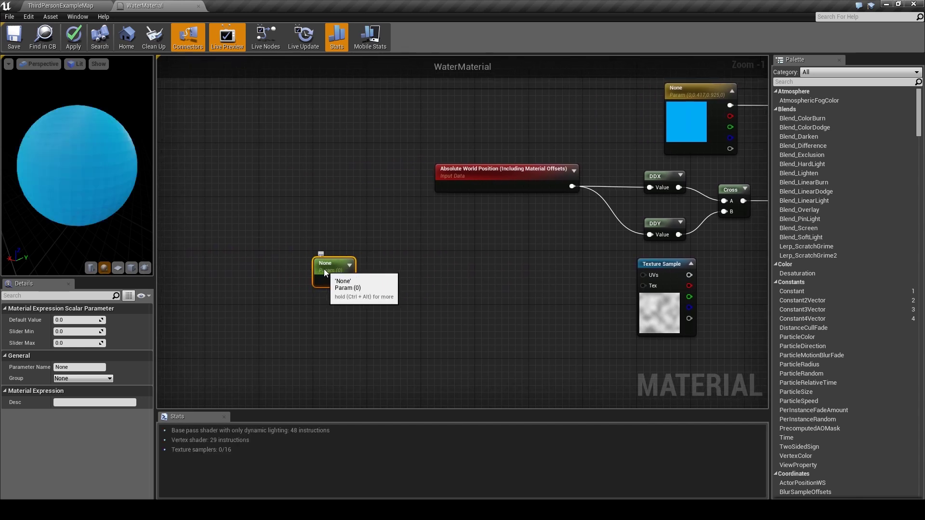
Step: Set the parameter's default value to 0.1 and name it WaveSpeed
{"action": "left_click", "coordinate": [89, 320]}
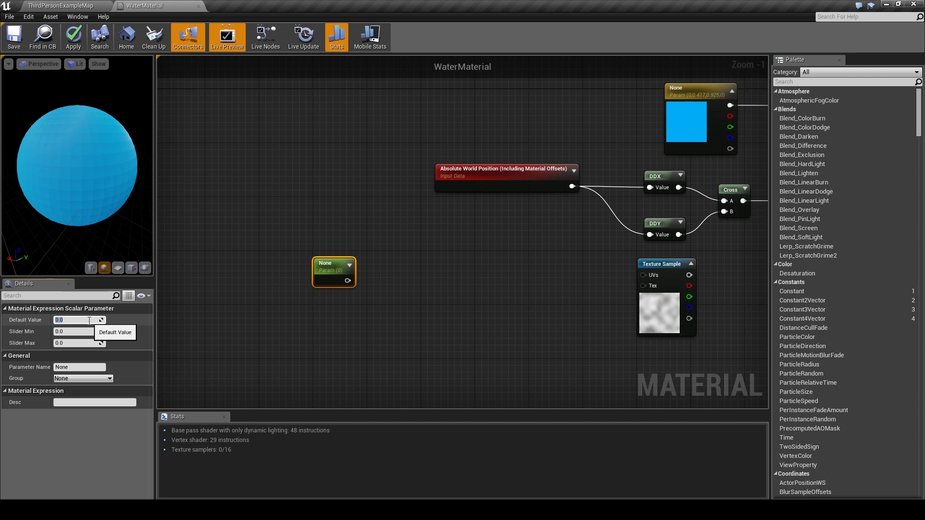
{"action": "type", "text": "0.1"}
{"action": "key", "text": "Return"}
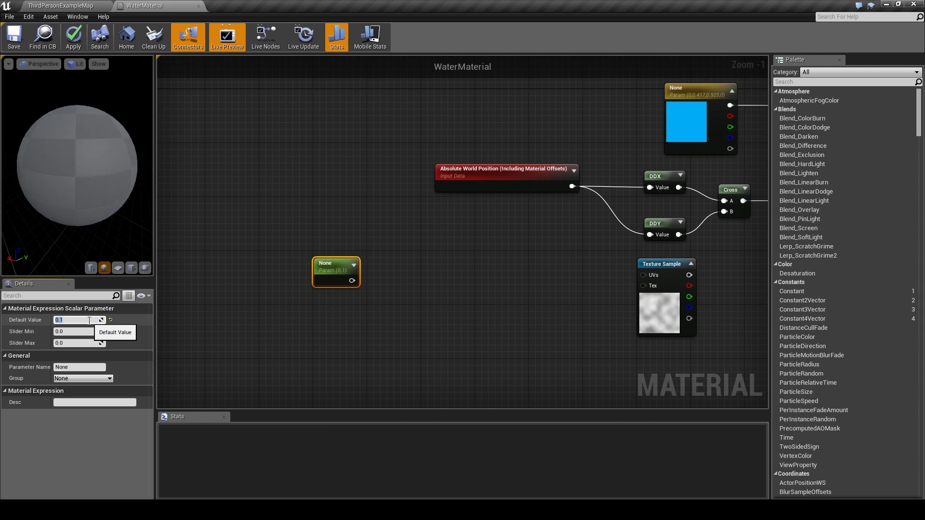
{"action": "left_click", "coordinate": [70, 367]}
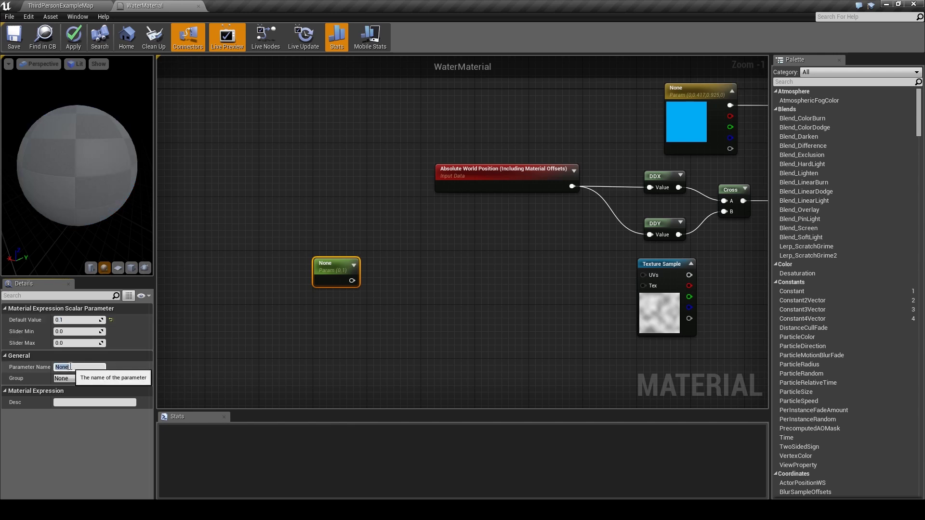
{"action": "type", "text": "W"}
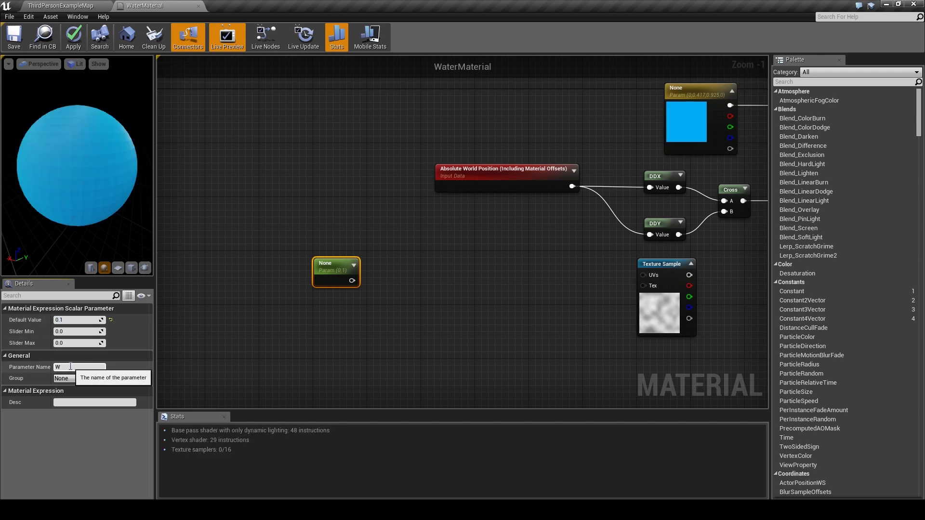
{"action": "type", "text": "aveSpeed"}
{"action": "key", "text": "Return"}
{"action": "left_click", "coordinate": [75, 320]}
{"action": "left_click", "coordinate": [84, 320]}
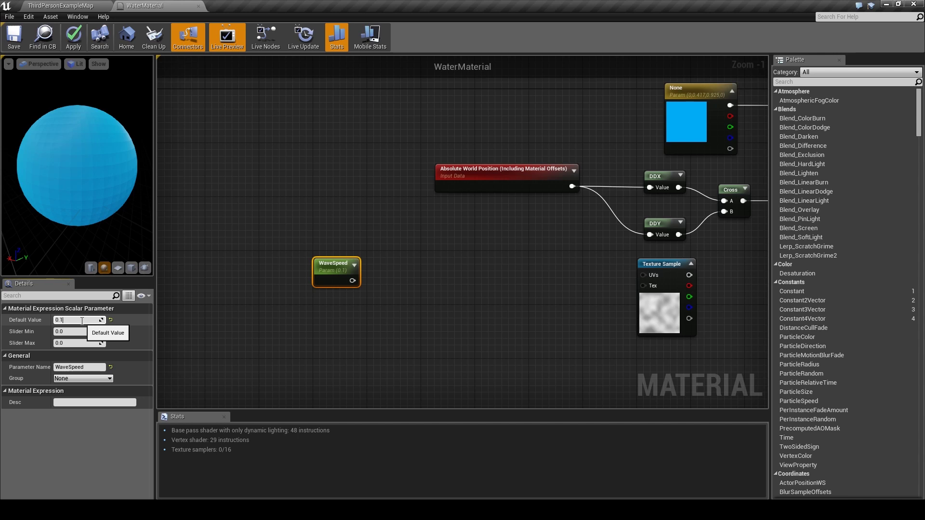
{"action": "right_click", "coordinate": [390, 269]}
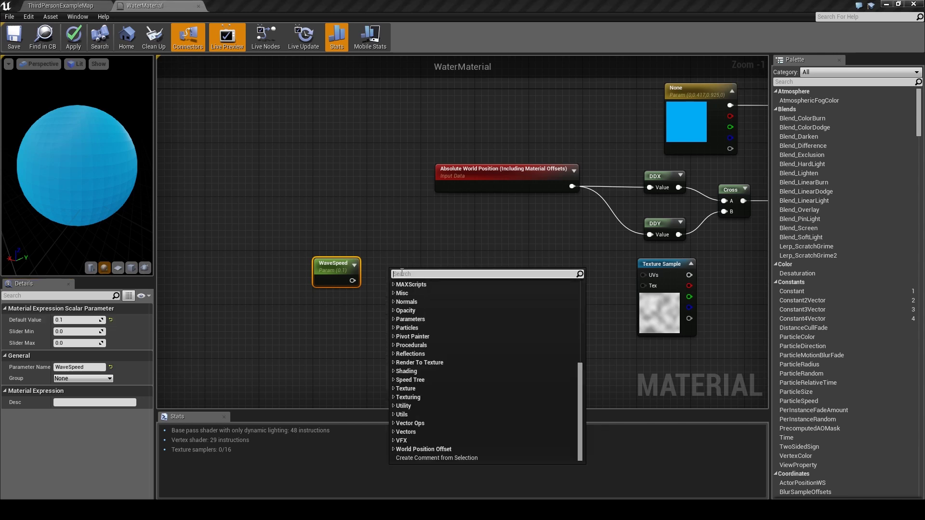
Step: Add a TimeWithSpeedVariable node driven by WaveSpeed through its Speed input
{"action": "type", "text": "time wit"}
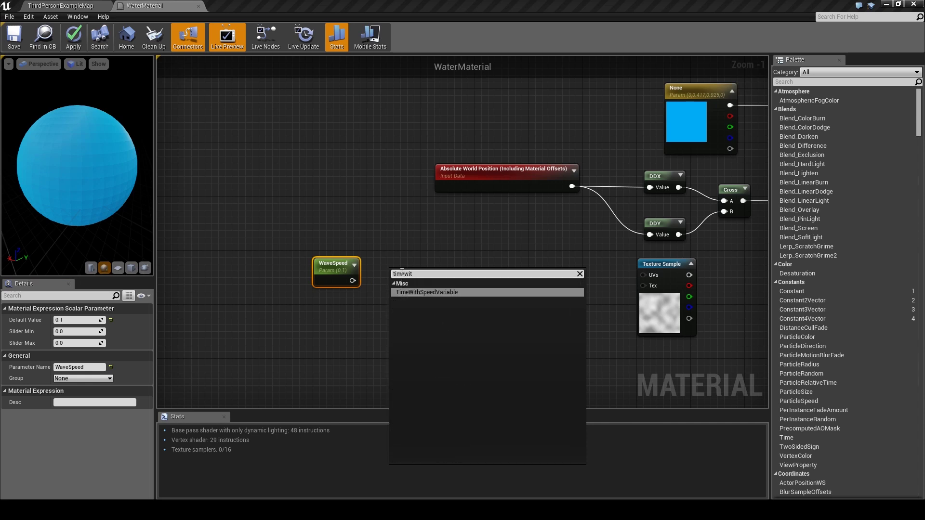
{"action": "key", "text": "Return"}
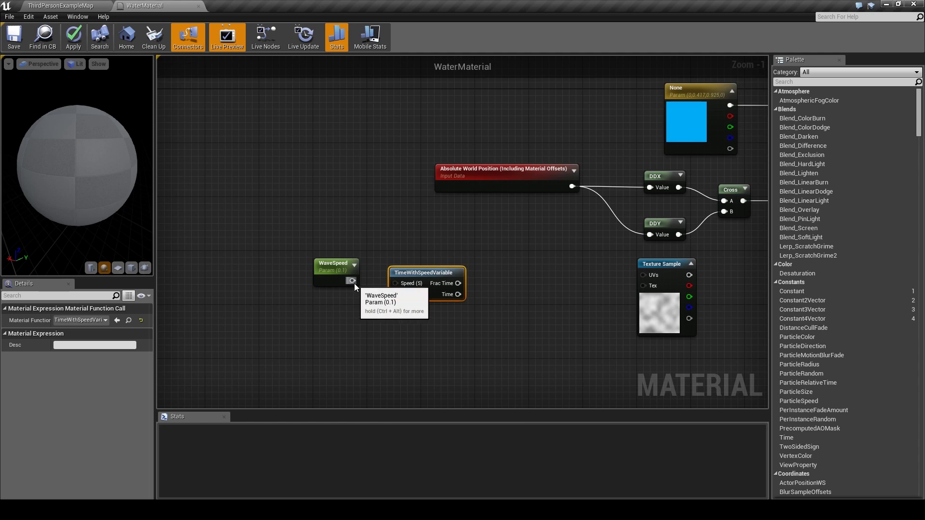
{"action": "left_click_drag", "start_coordinate": [352, 281], "coordinate": [396, 284]}
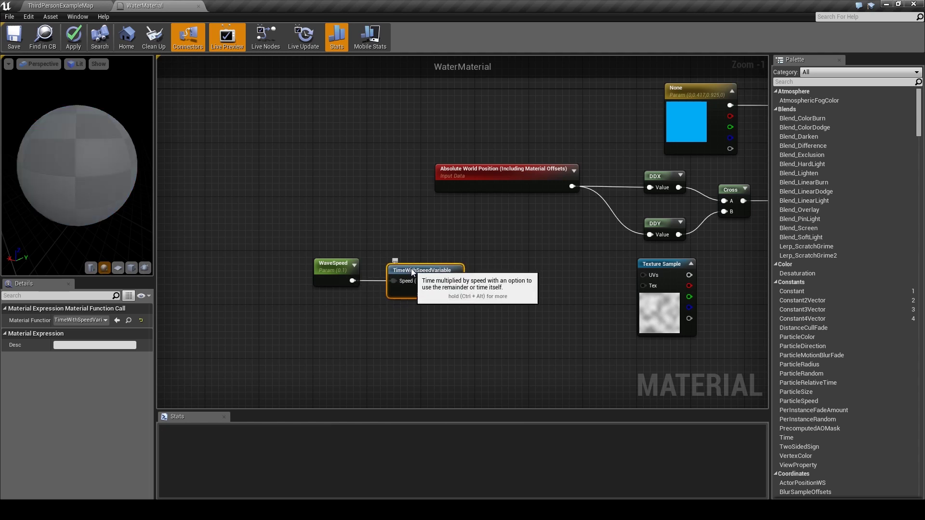
{"action": "left_click_drag", "start_coordinate": [413, 331], "coordinate": [329, 256]}
{"action": "left_click_drag", "start_coordinate": [431, 278], "coordinate": [309, 278]}
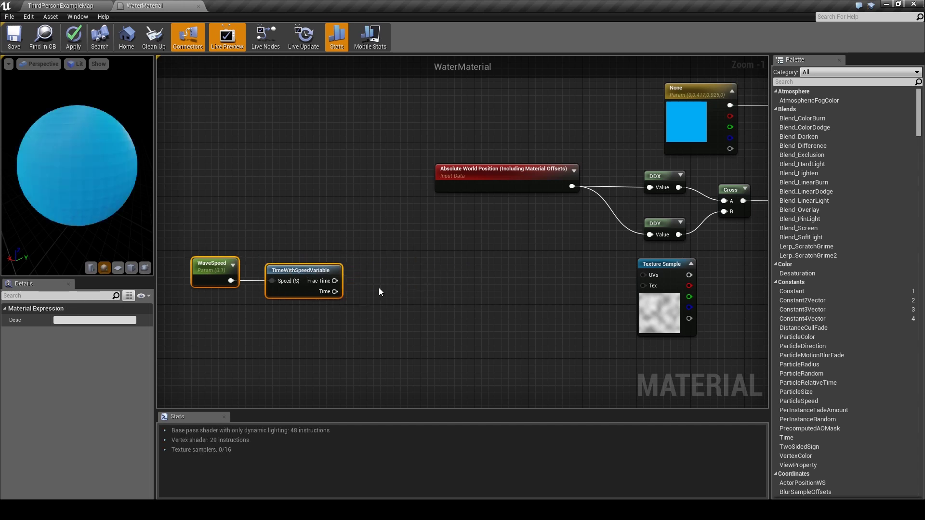
Step: Add a MakeFloat2 node and feed Frac Time into its X input
{"action": "right_click", "coordinate": [380, 289]}
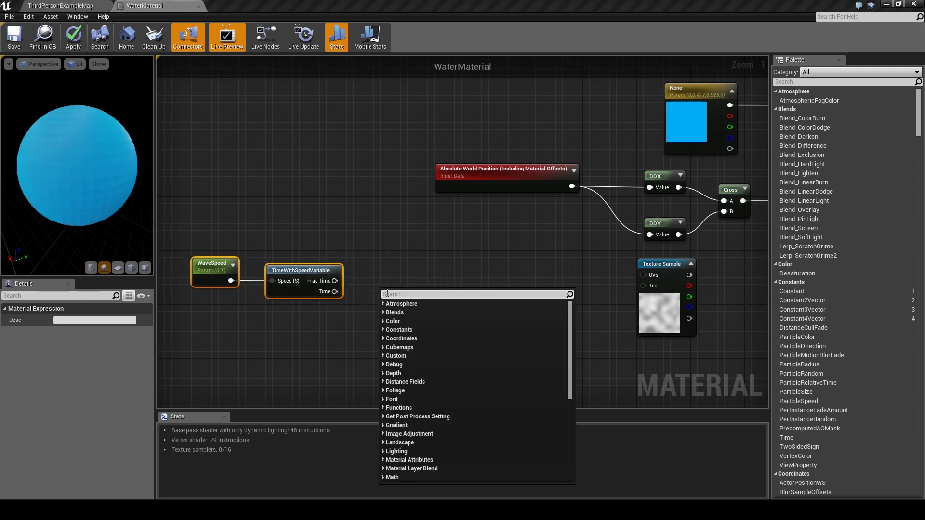
{"action": "type", "text": "make"}
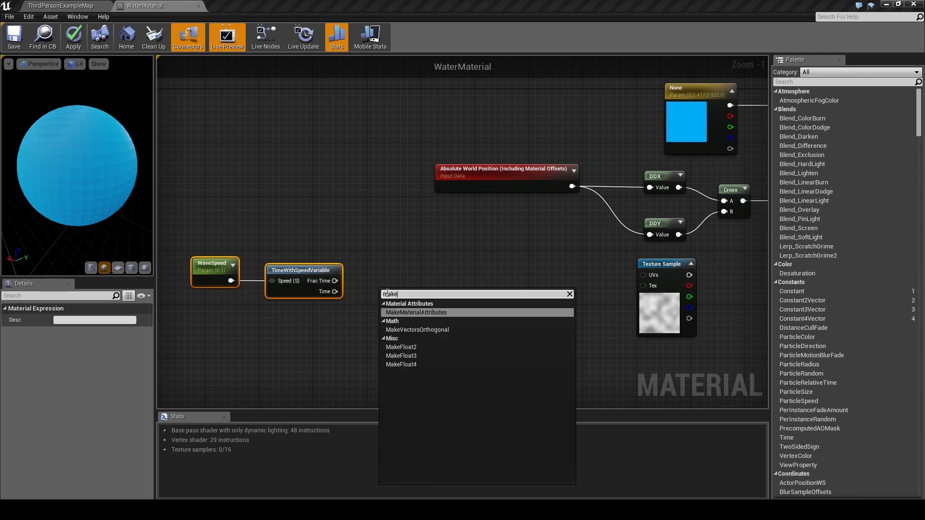
{"action": "left_click", "coordinate": [400, 348]}
{"action": "left_click_drag", "start_coordinate": [402, 294], "coordinate": [391, 272]}
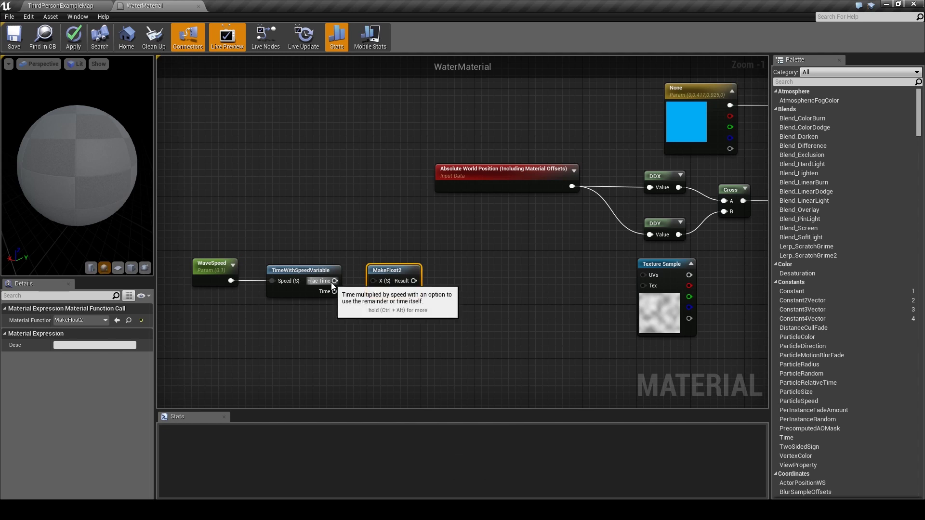
{"action": "left_click_drag", "start_coordinate": [335, 282], "coordinate": [378, 292]}
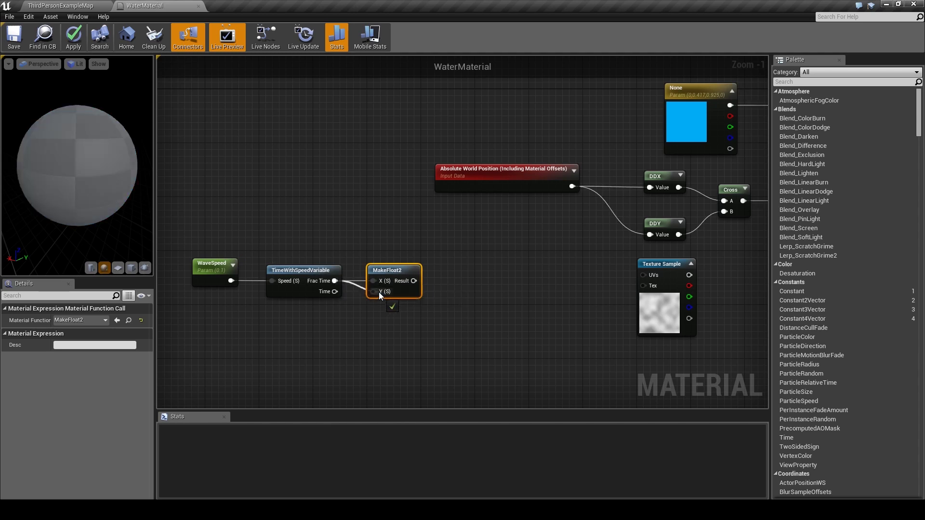
{"action": "right_click", "coordinate": [409, 205]}
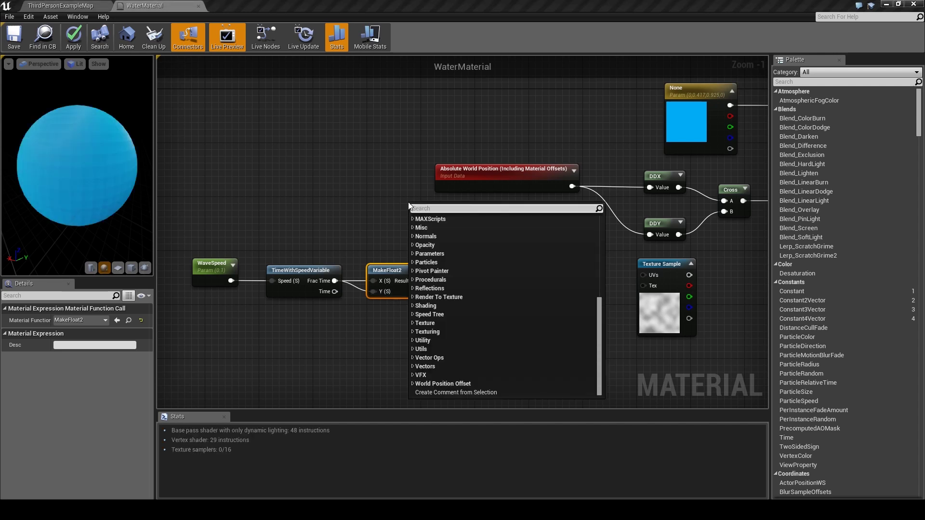
Step: Sum TexCoord[0] (A) and the MakeFloat2 time offset (B) in a new Add node
{"action": "type", "text": "tex"}
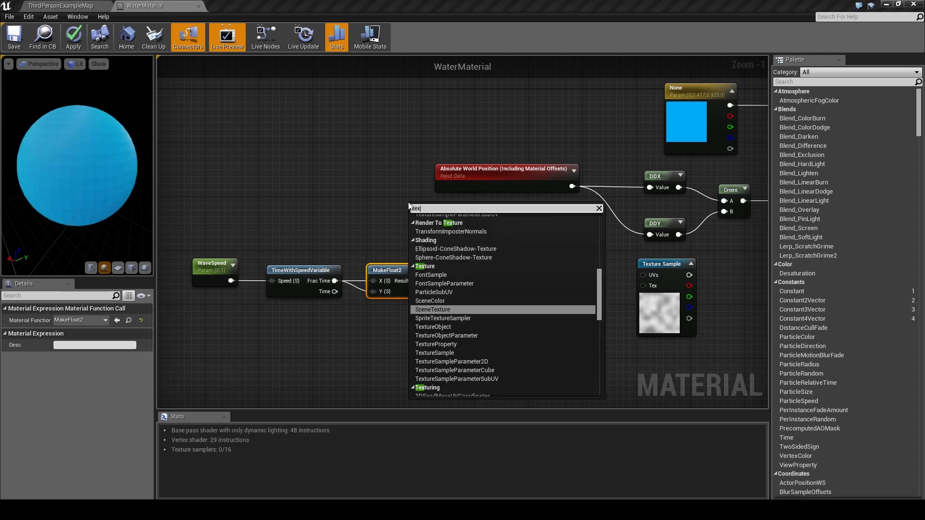
{"action": "type", "text": "turec"}
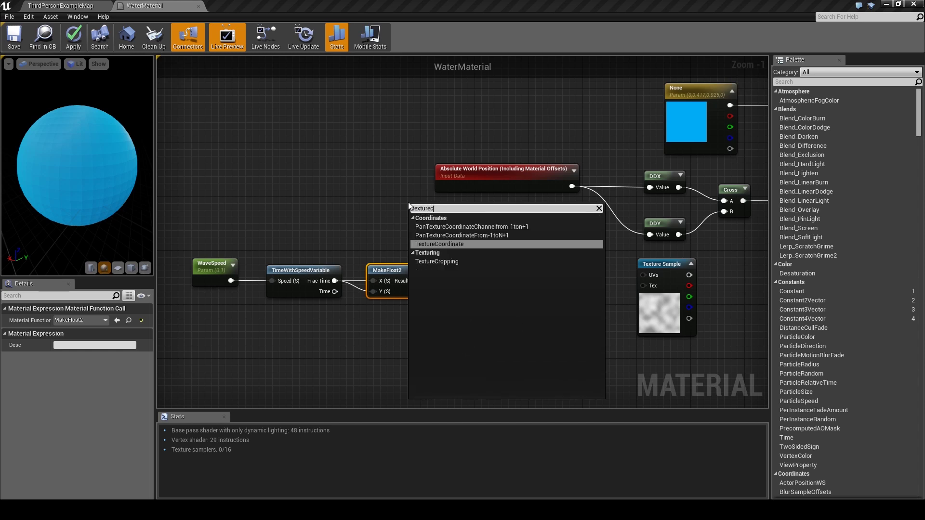
{"action": "key", "text": "Return"}
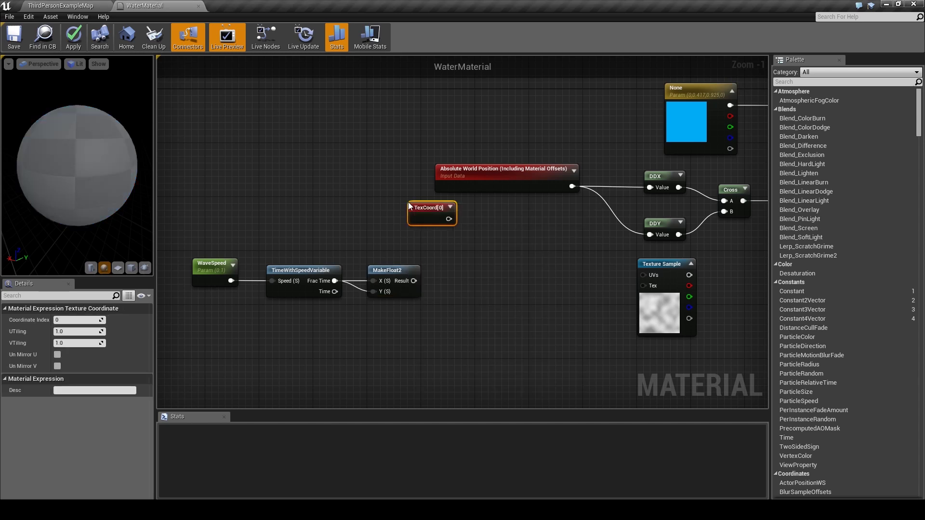
{"action": "left_click_drag", "start_coordinate": [420, 209], "coordinate": [381, 217]}
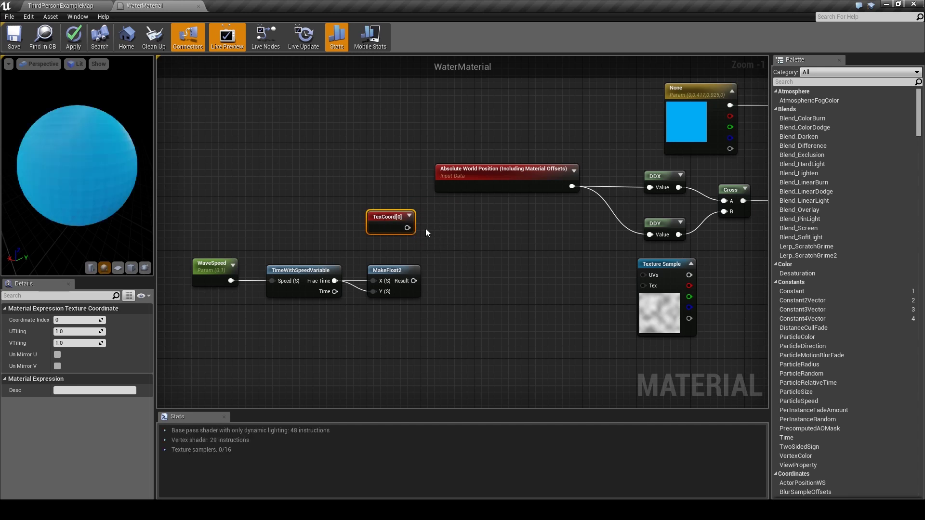
{"action": "left_click", "coordinate": [455, 227]}
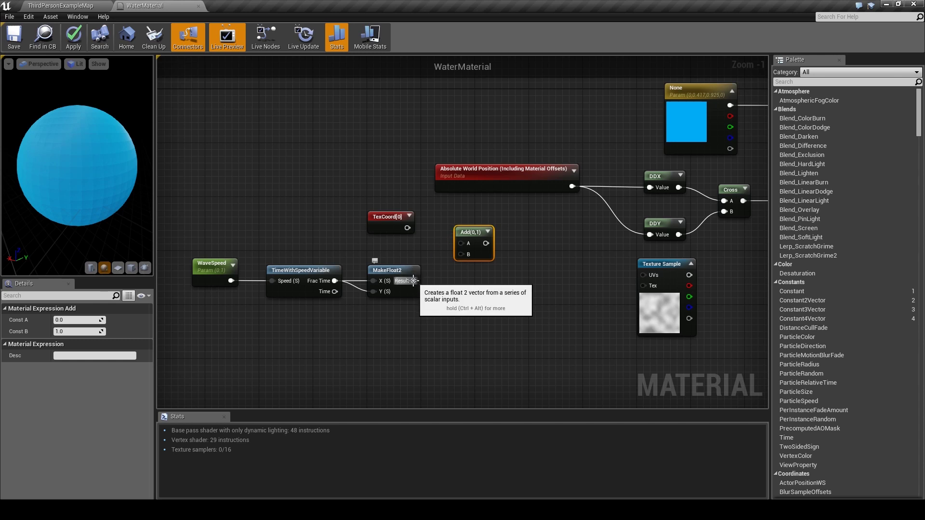
{"action": "left_click_drag", "start_coordinate": [413, 281], "coordinate": [461, 254]}
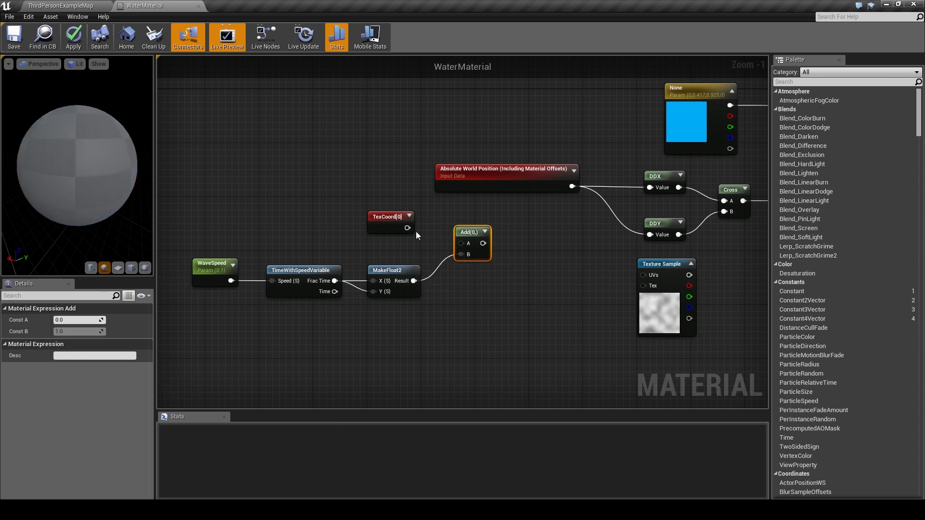
{"action": "left_click_drag", "start_coordinate": [408, 228], "coordinate": [461, 243]}
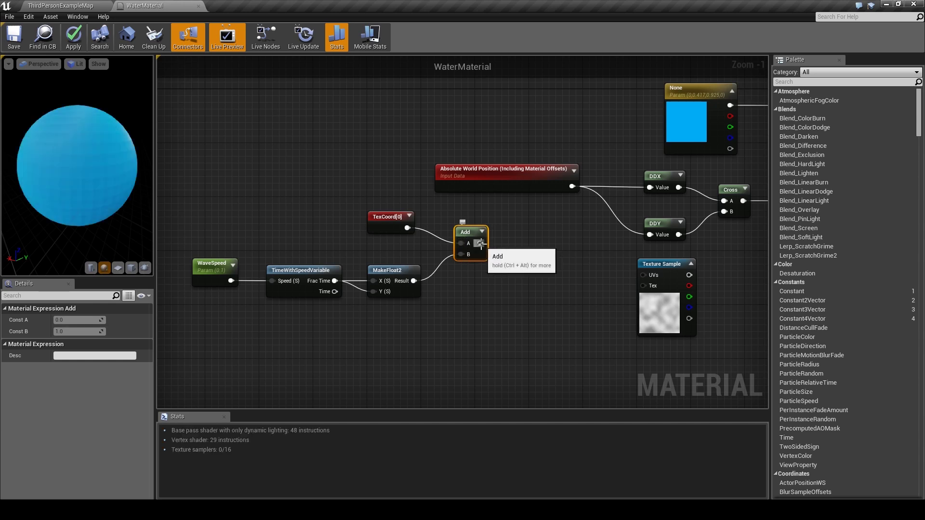
Step: Drive the noise Texture Sample's UVs with the Add result and group the panning nodes beside it
{"action": "left_click_drag", "start_coordinate": [480, 244], "coordinate": [649, 277]}
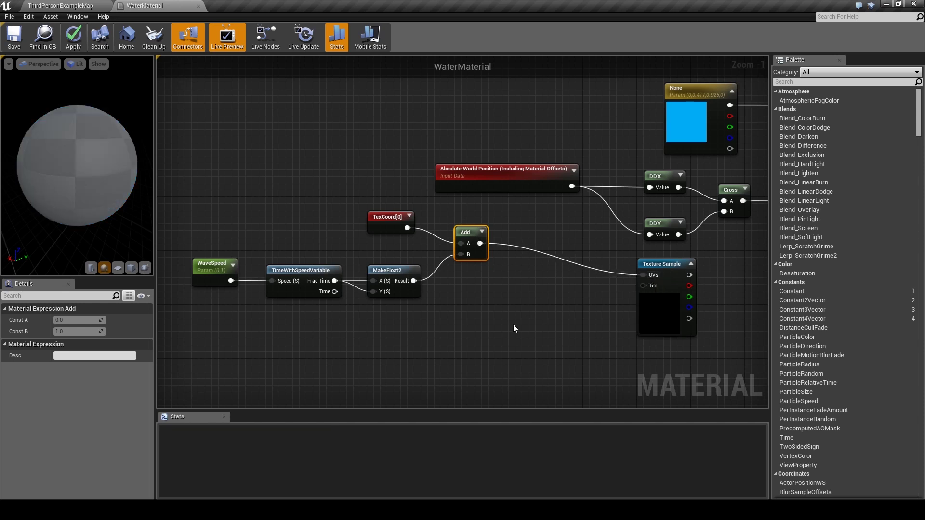
{"action": "left_click_drag", "start_coordinate": [513, 328], "coordinate": [227, 212]}
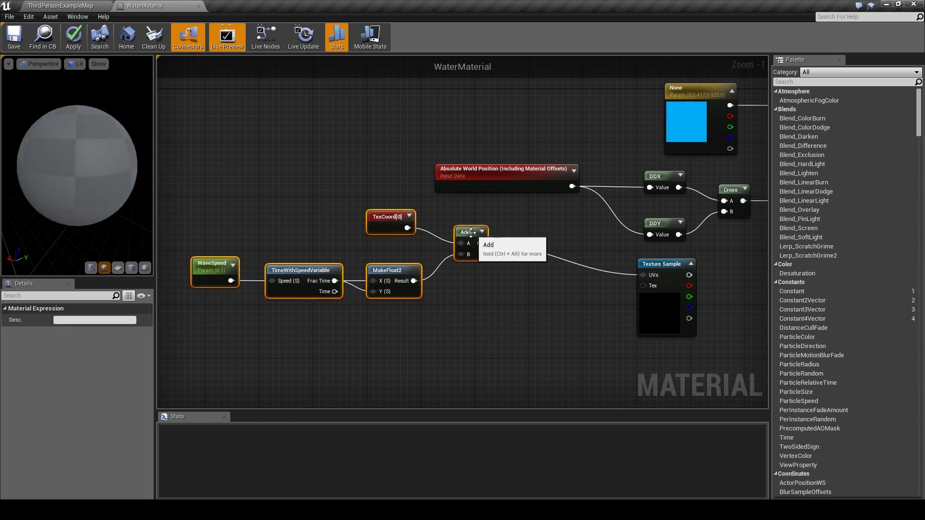
{"action": "left_click_drag", "start_coordinate": [471, 233], "coordinate": [563, 267]}
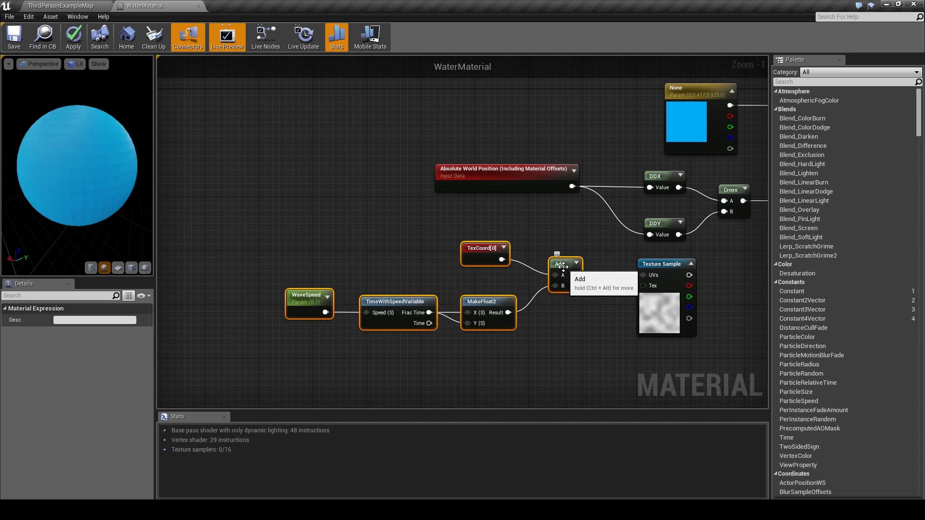
{"action": "right_click_drag", "start_coordinate": [562, 266], "coordinate": [388, 219]}
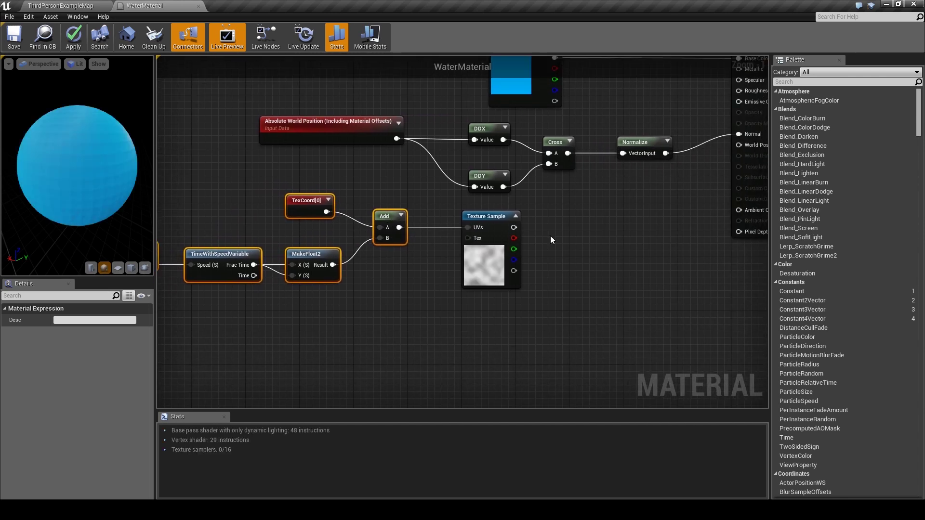
Step: Add a Subtract node (1, 1) to the right of the Texture Sample and nudge it upward
{"action": "right_click", "coordinate": [568, 233]}
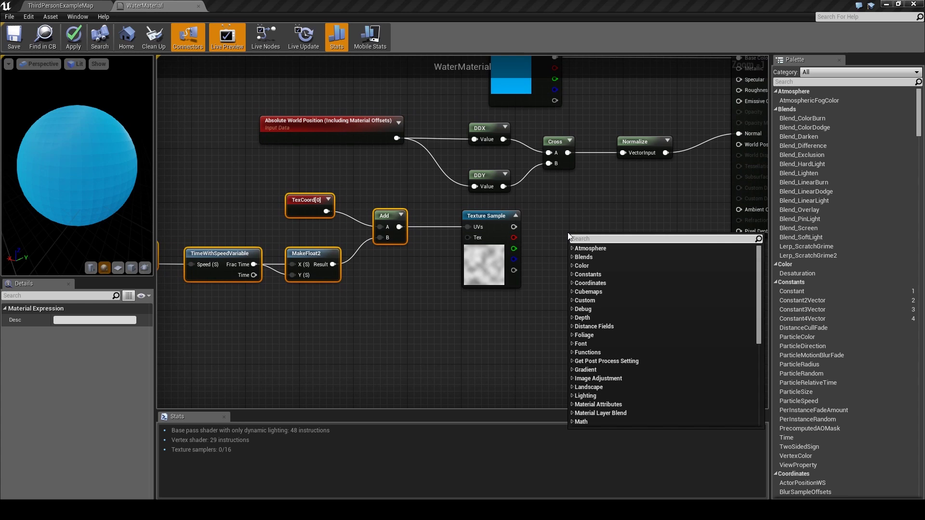
{"action": "type", "text": "subtra"}
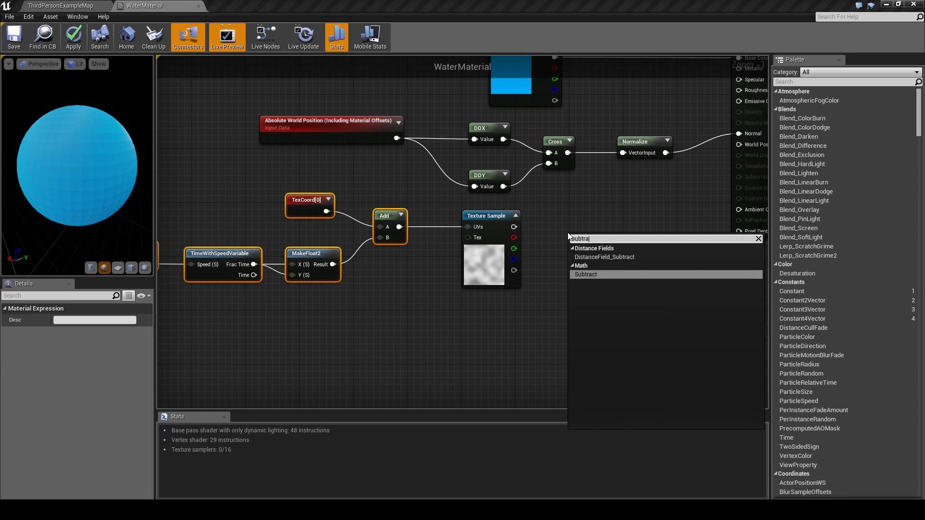
{"action": "key", "text": "Return"}
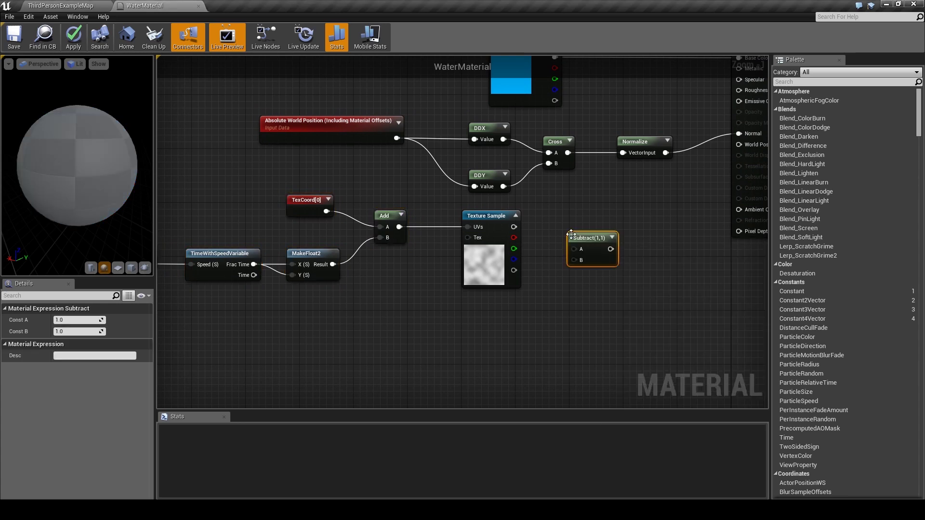
{"action": "left_click_drag", "start_coordinate": [579, 237], "coordinate": [577, 215]}
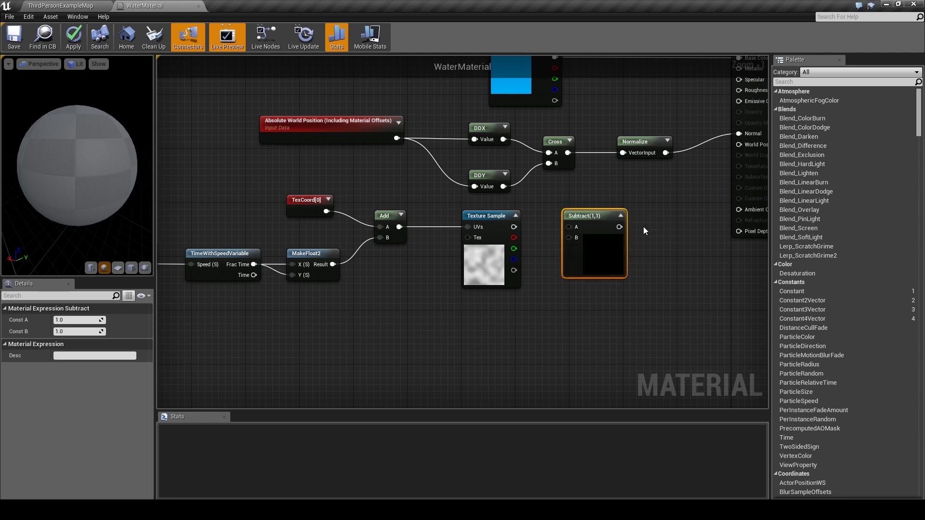
{"action": "right_click", "coordinate": [661, 224]}
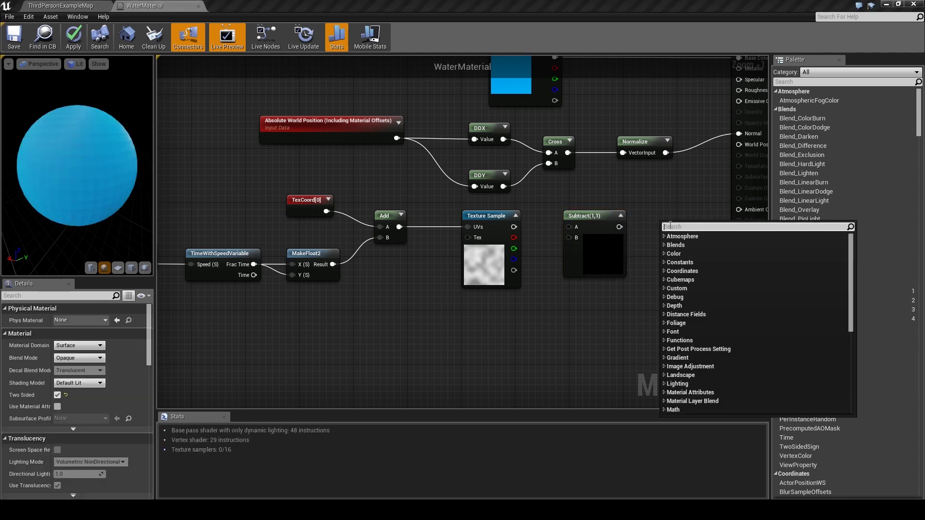
{"action": "type", "text": "multiply"}
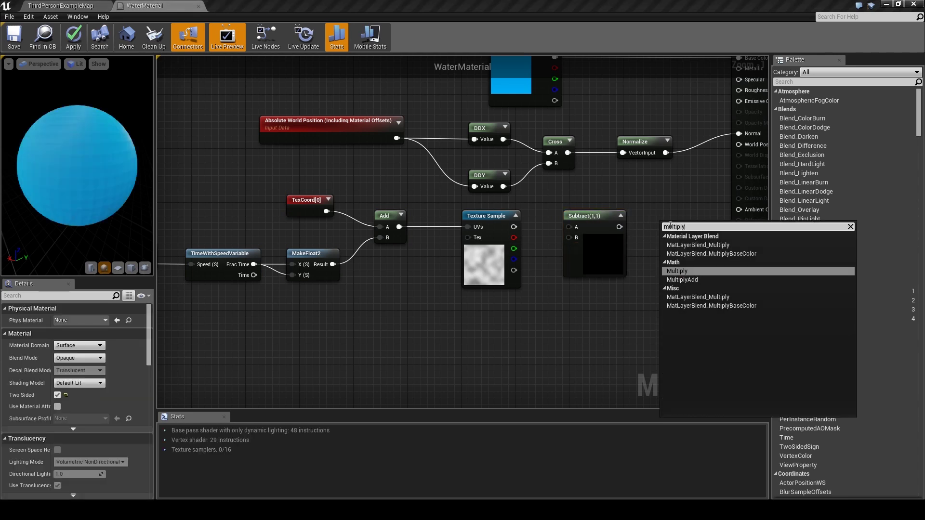
Step: Add a Multiply node and wire Texture Sample into Subtract A, then Subtract into Multiply A
{"action": "key", "text": "Return"}
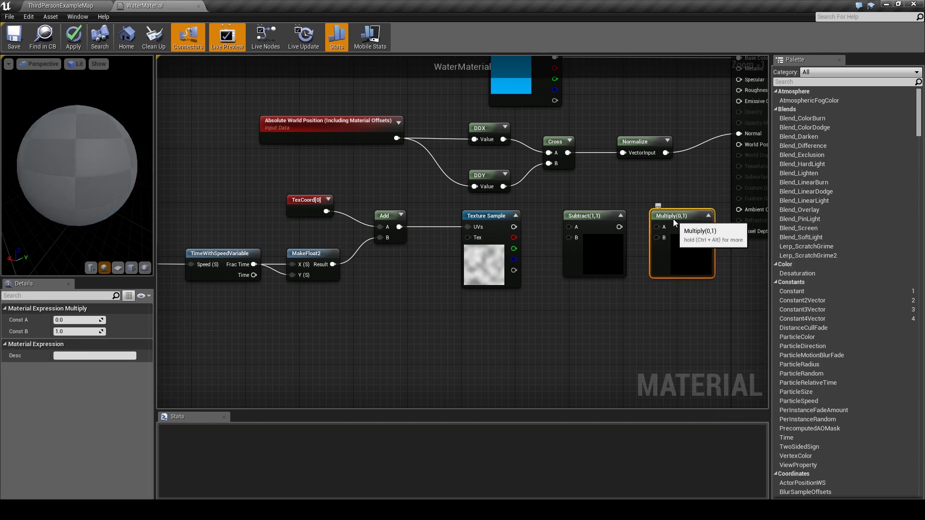
{"action": "left_click_drag", "start_coordinate": [603, 216], "coordinate": [589, 216]}
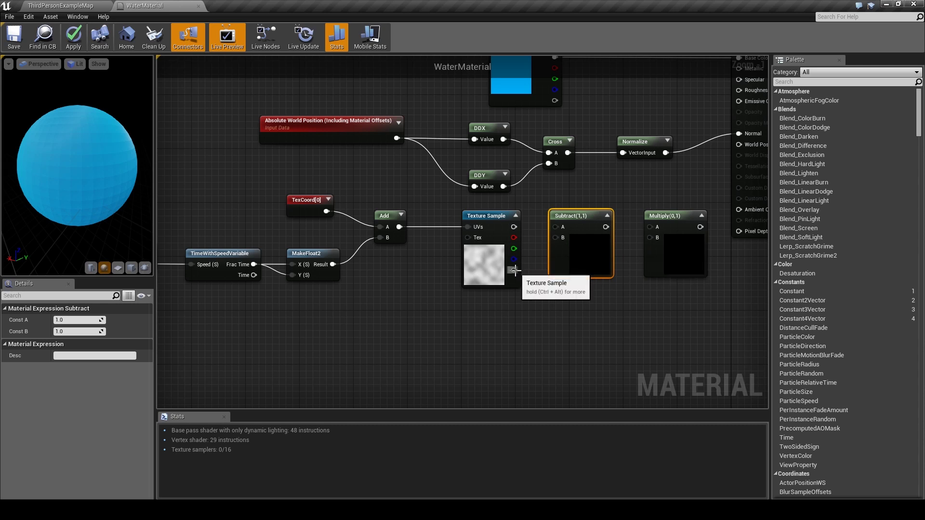
{"action": "left_click_drag", "start_coordinate": [514, 270], "coordinate": [555, 225]}
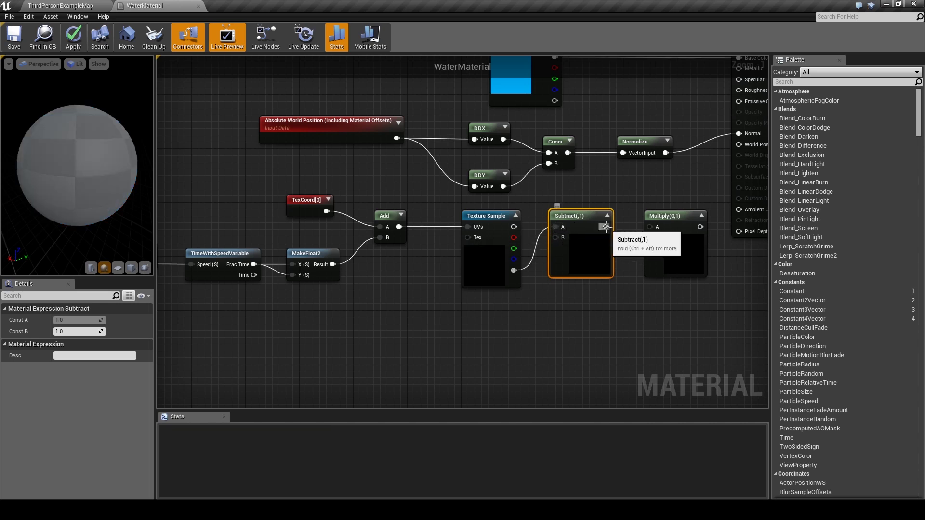
{"action": "left_click_drag", "start_coordinate": [606, 227], "coordinate": [652, 227]}
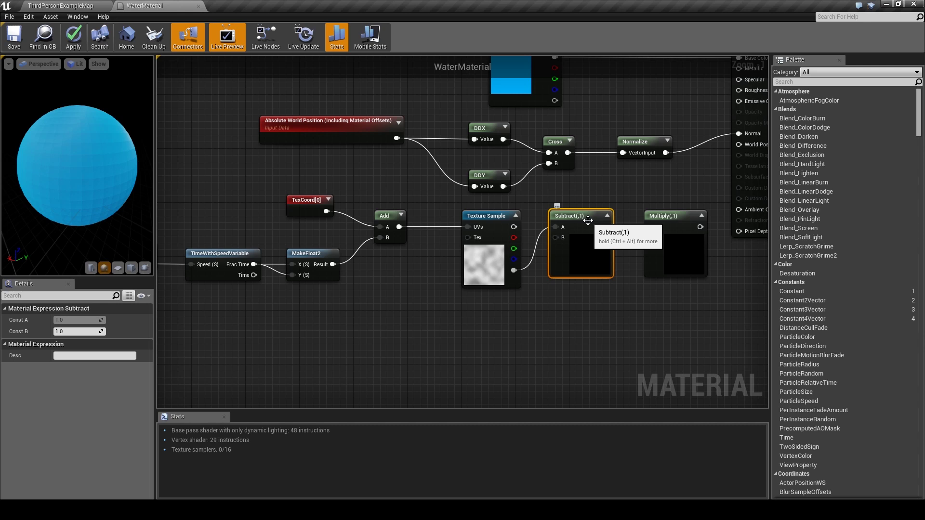
Step: Set the Subtract node's Const B to 0.5 in the Details panel
{"action": "left_click", "coordinate": [66, 330]}
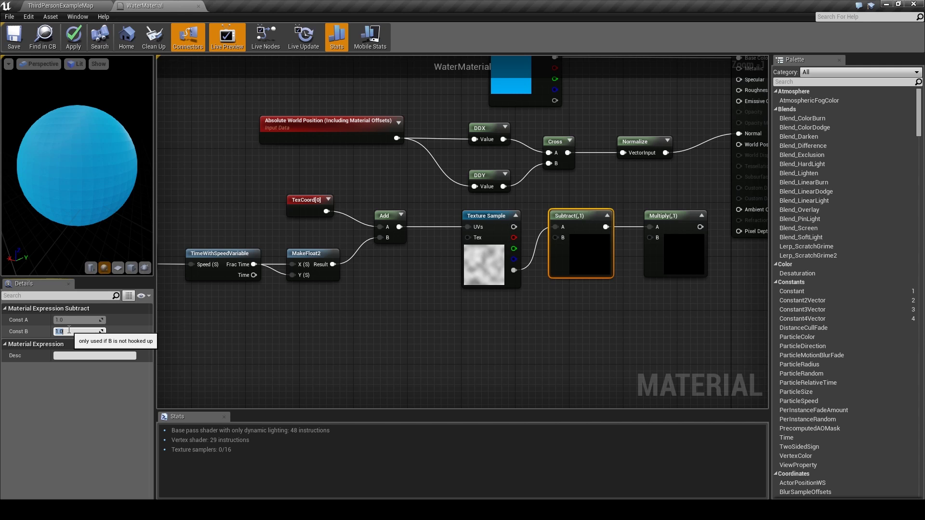
{"action": "type", "text": "0.5"}
{"action": "key", "text": "Return"}
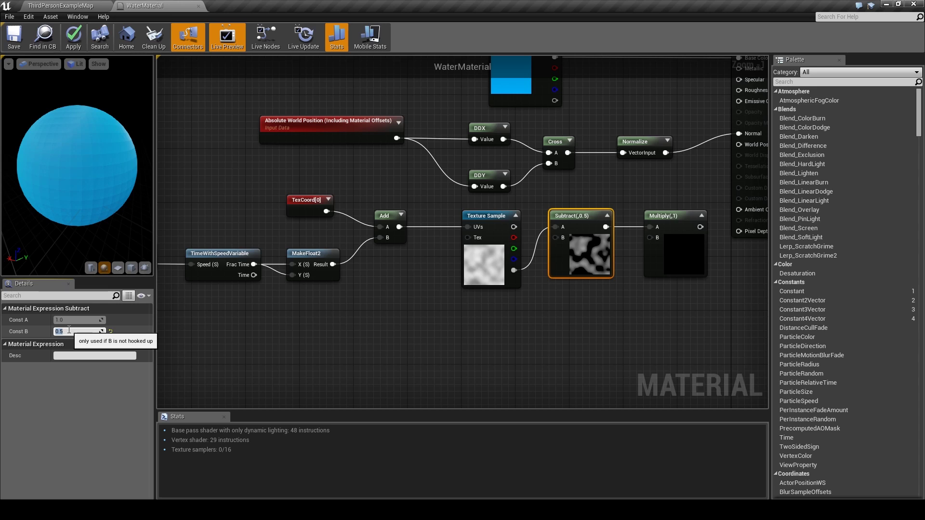
Step: Add a VertexNormalWS node below the noise chain
{"action": "right_click", "coordinate": [410, 307]}
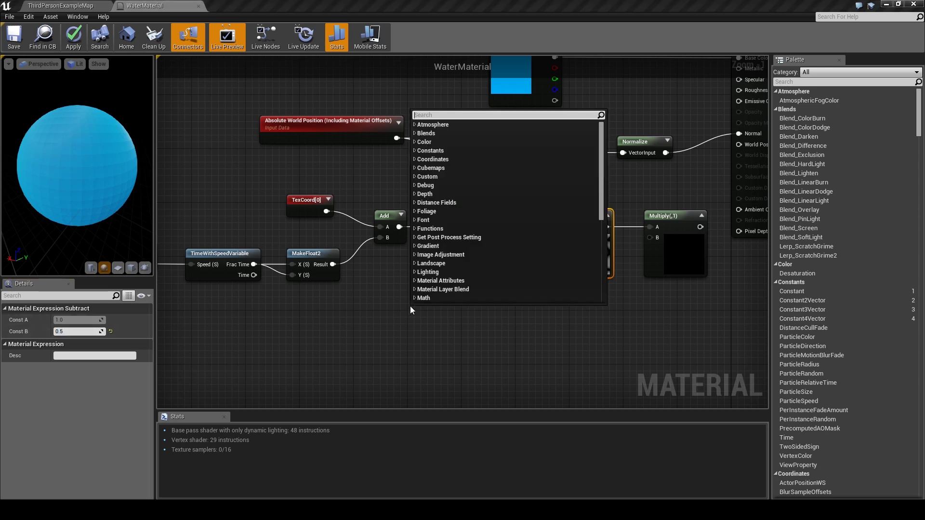
{"action": "type", "text": "vertex"}
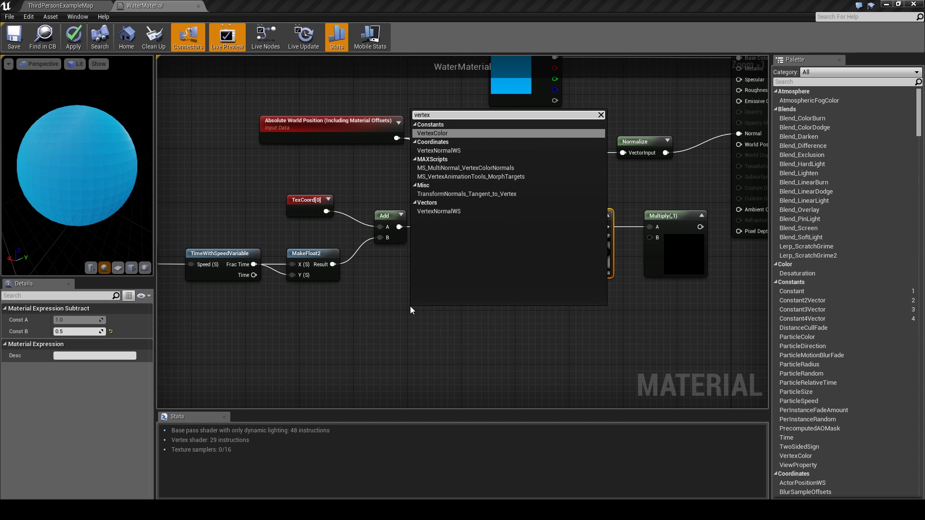
{"action": "left_click", "coordinate": [453, 151]}
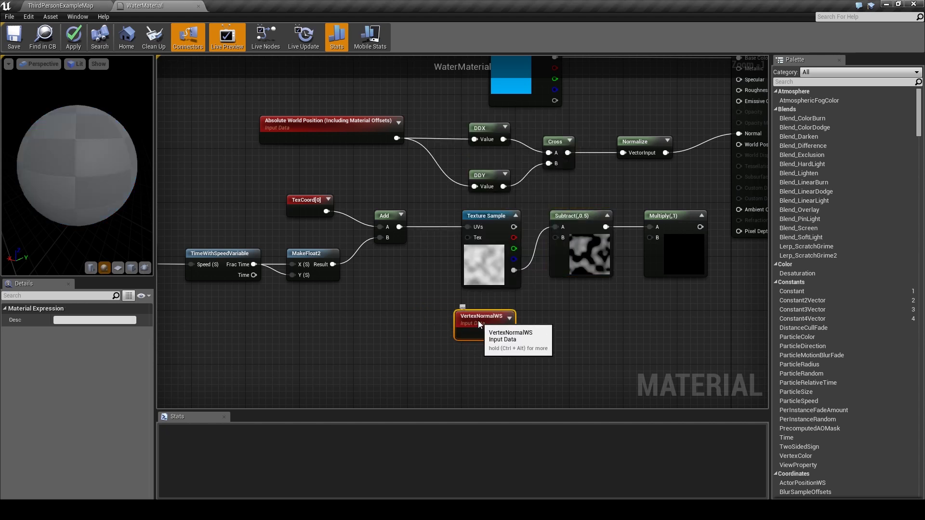
{"action": "right_click_drag", "start_coordinate": [588, 327], "coordinate": [510, 301]}
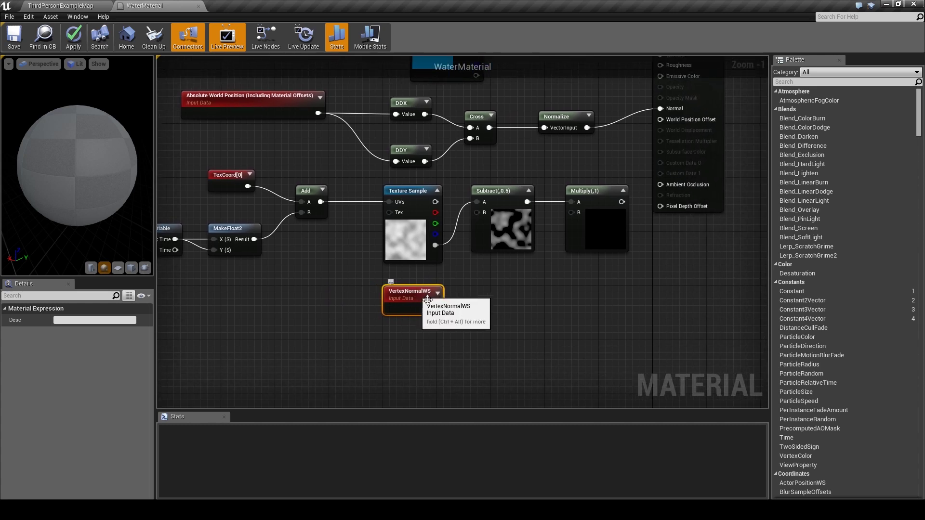
Step: Add a second Multiply node beside it and a Constant node with value 0
{"action": "right_click", "coordinate": [474, 297]}
{"action": "type", "text": "multi"}
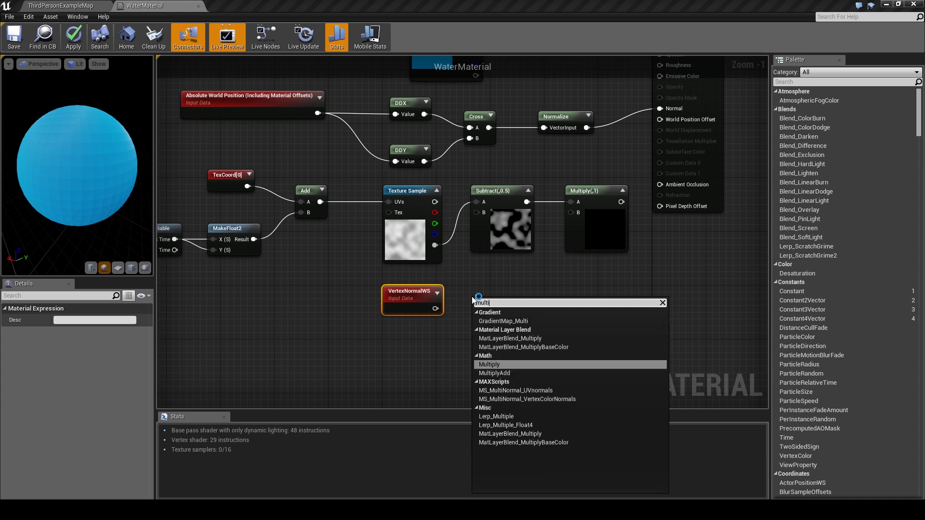
{"action": "key", "text": "Return"}
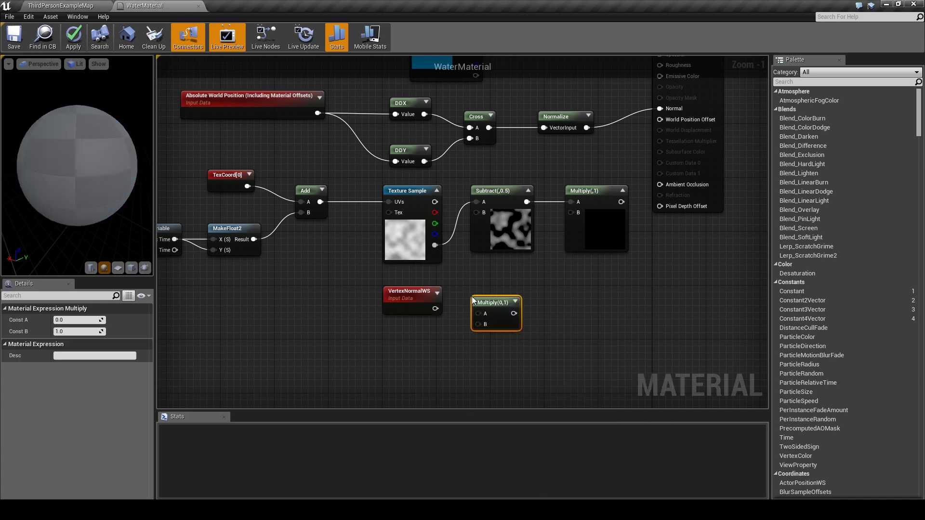
{"action": "left_click_drag", "start_coordinate": [496, 298], "coordinate": [500, 316]}
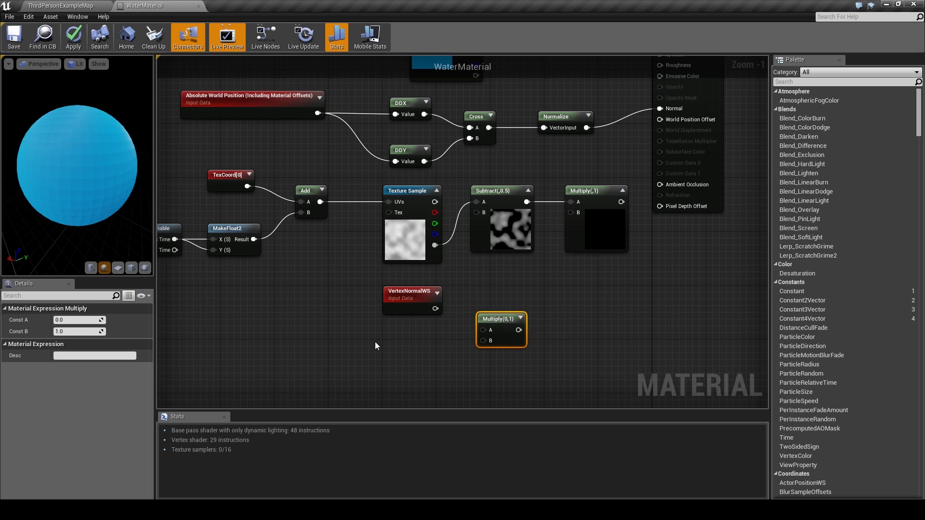
{"action": "left_click", "coordinate": [394, 339]}
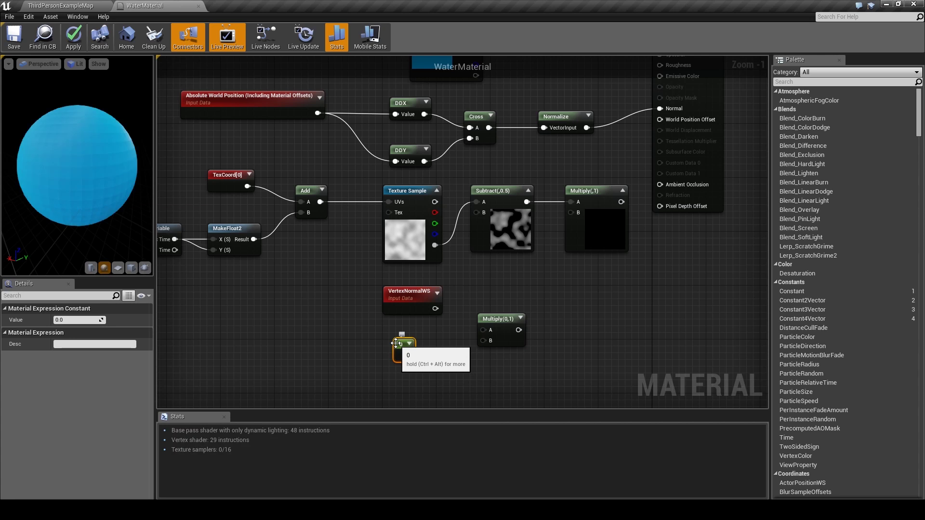
Step: Convert the constant into a scalar parameter named WaveHeight with default value 50
{"action": "right_click", "coordinate": [402, 343]}
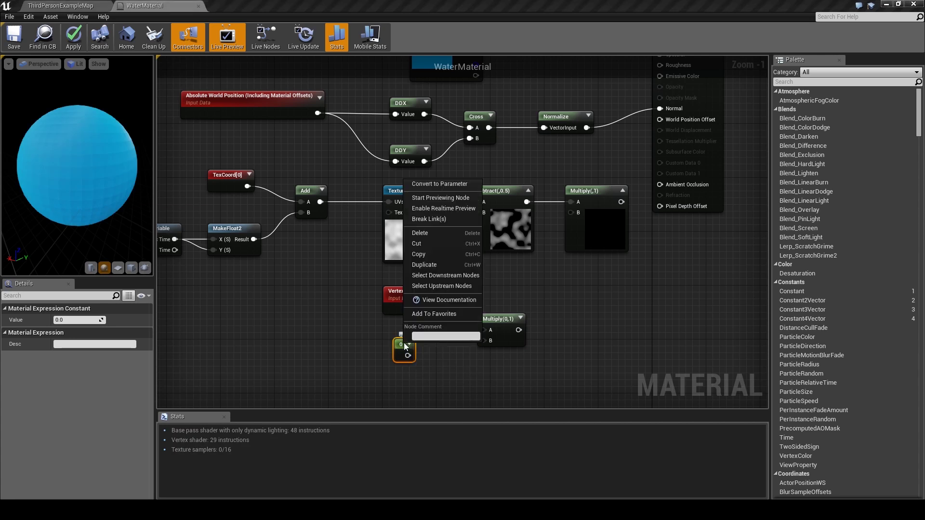
{"action": "left_click", "coordinate": [453, 184]}
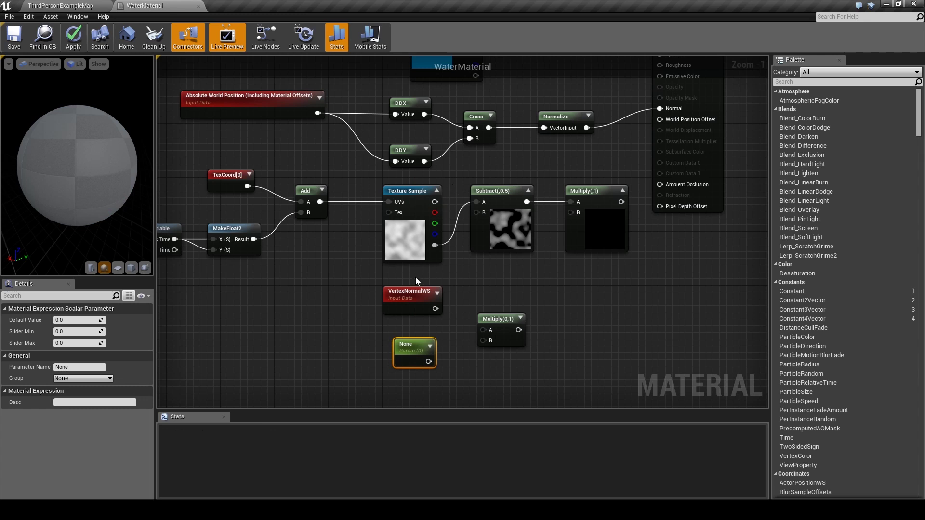
{"action": "left_click", "coordinate": [73, 317]}
{"action": "type", "text": "5"}
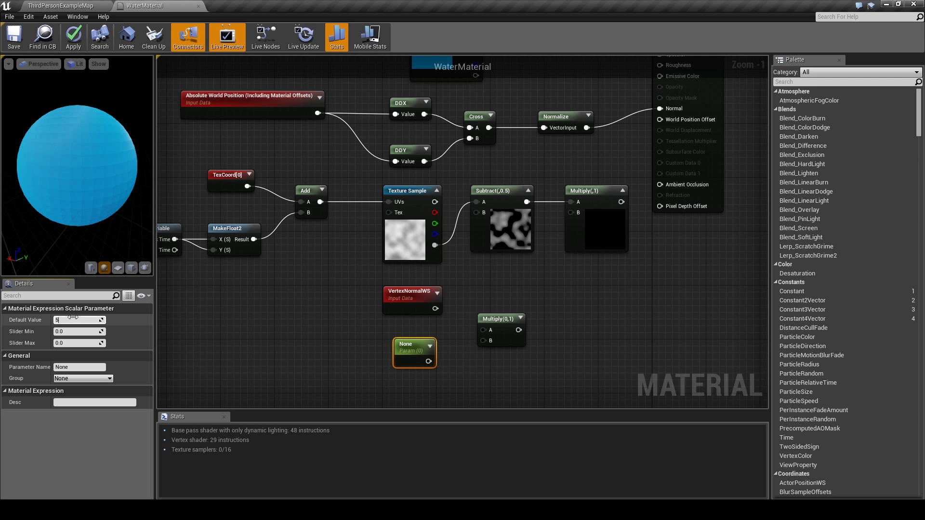
{"action": "type", "text": "0"}
{"action": "key", "text": "Return"}
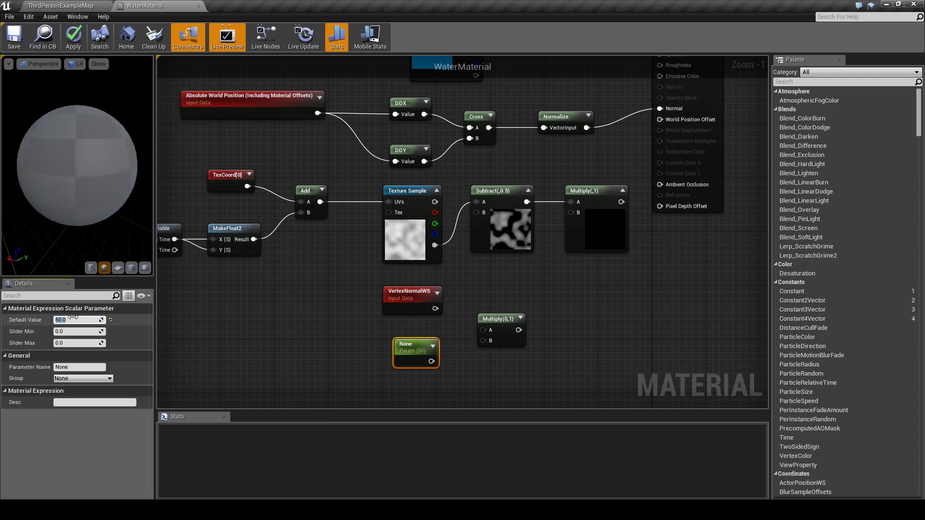
{"action": "left_click", "coordinate": [73, 367]}
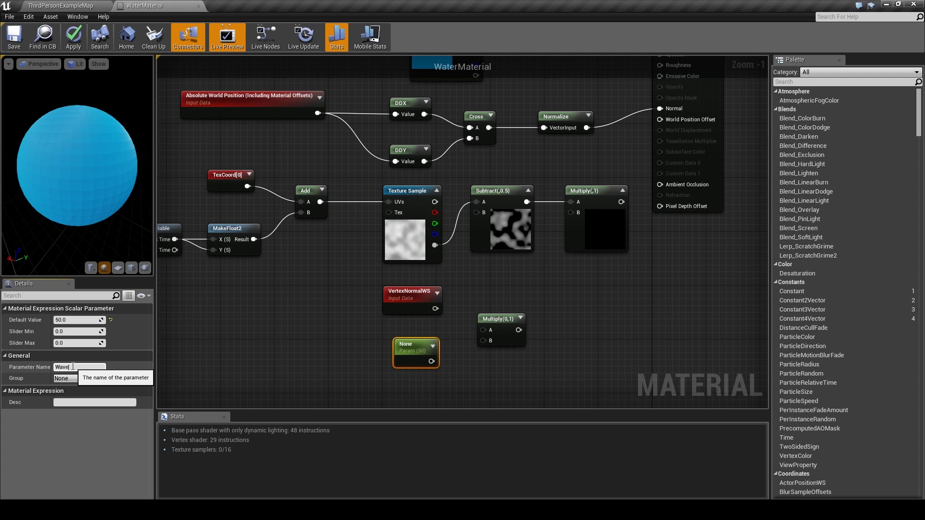
{"action": "type", "text": "WaveHeight"}
{"action": "key", "text": "Return"}
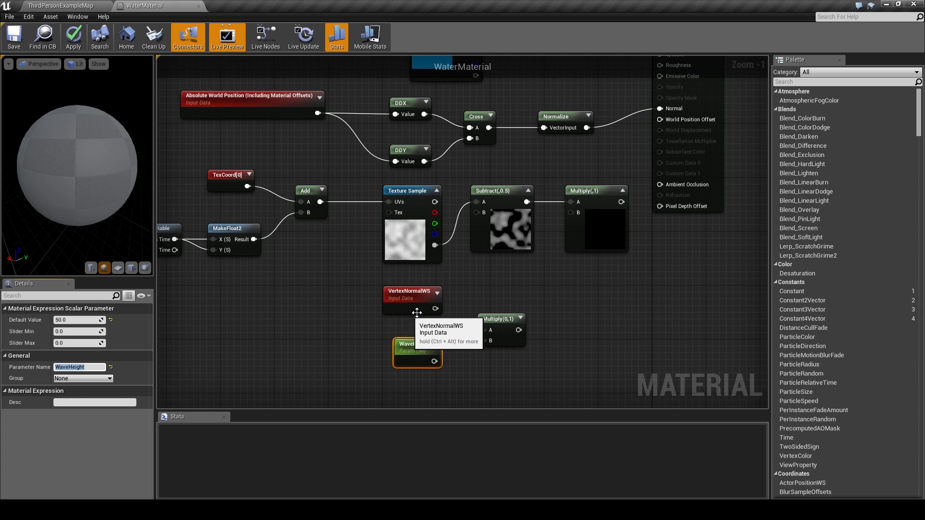
{"action": "left_click", "coordinate": [434, 310]}
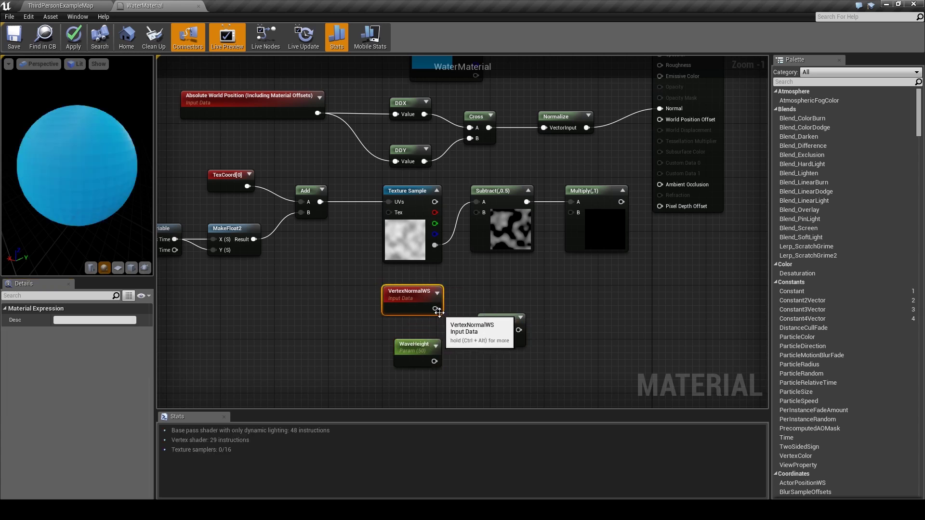
Step: Wire VertexNormalWS and WaveHeight into the lower Multiply, and the noise Multiply into World Position Offset
{"action": "left_click_drag", "start_coordinate": [487, 330], "coordinate": [572, 213]}
{"action": "left_click", "coordinate": [434, 362]}
{"action": "right_click_drag", "start_coordinate": [687, 245], "coordinate": [532, 294]}
{"action": "left_click_drag", "start_coordinate": [508, 273], "coordinate": [530, 238]}
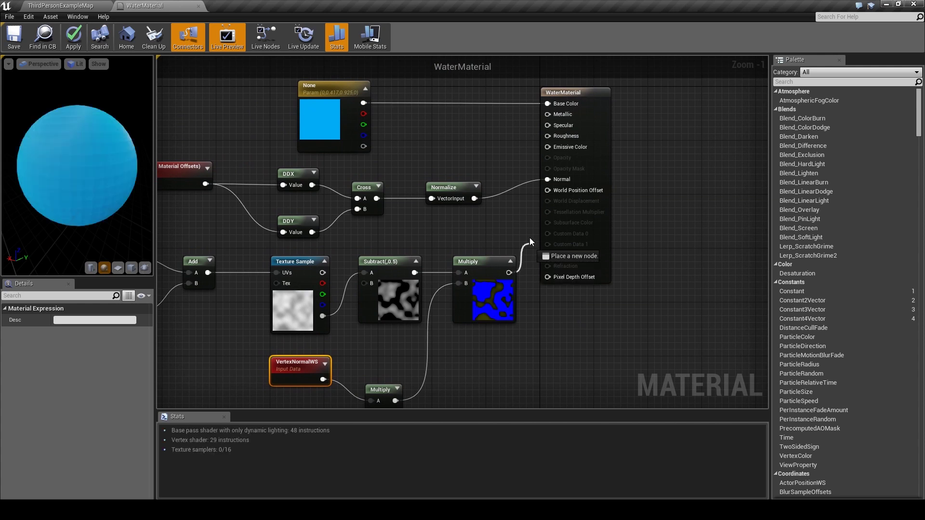
{"action": "left_click_drag", "start_coordinate": [547, 189], "coordinate": [550, 190]}
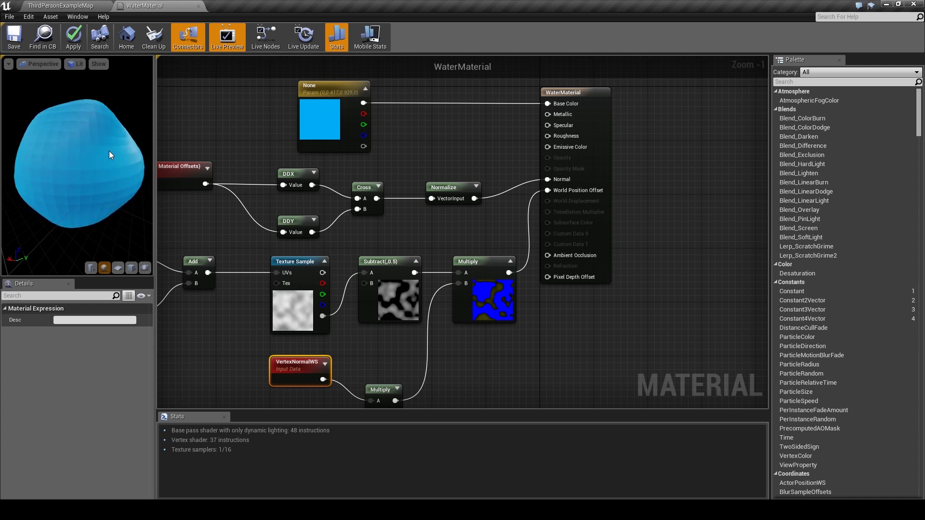
Step: Apply and save WaterMaterial, then return to the ThirdPersonExampleMap level
{"action": "left_click", "coordinate": [74, 49]}
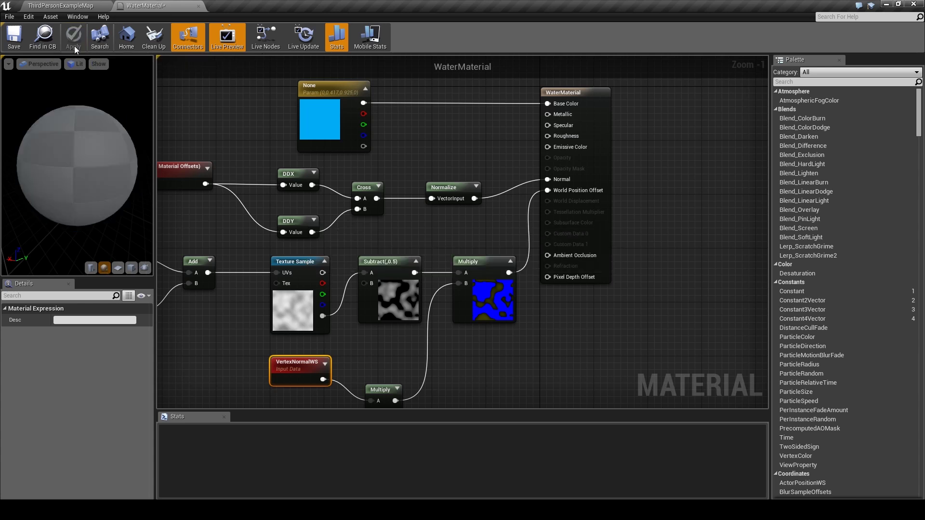
{"action": "left_click", "coordinate": [14, 45]}
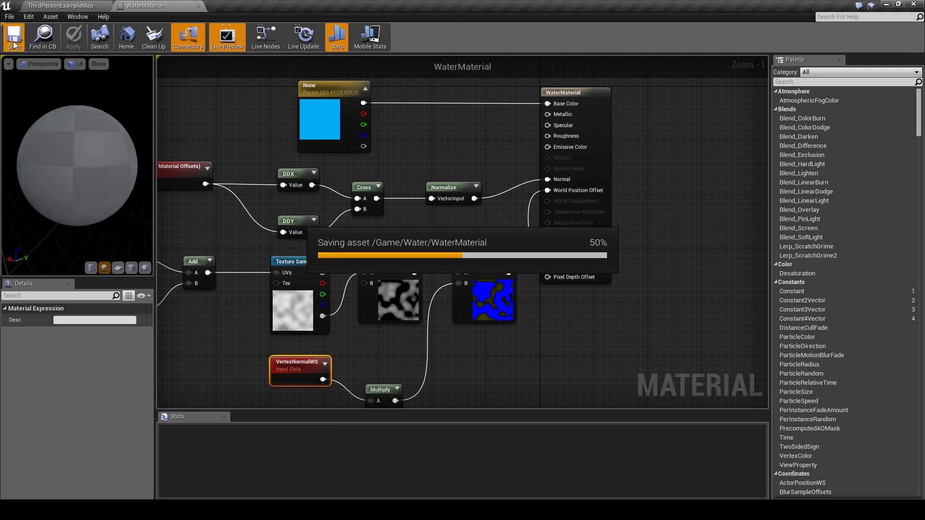
{"action": "left_click", "coordinate": [68, 7]}
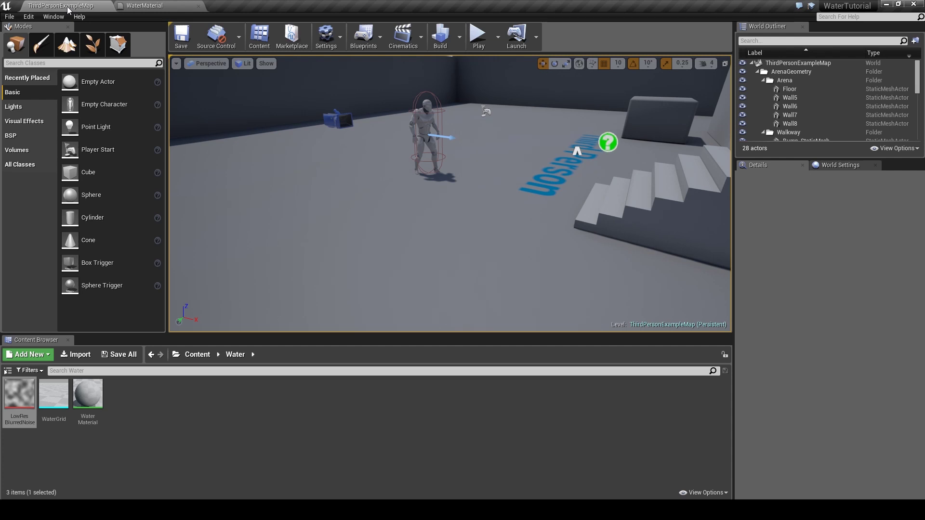
Step: Place a WaterGrid mesh in the level at Z 180 and apply WaterMaterial to it
{"action": "left_click_drag", "start_coordinate": [58, 395], "coordinate": [520, 173]}
{"action": "left_click_drag", "start_coordinate": [530, 136], "coordinate": [529, 139]}
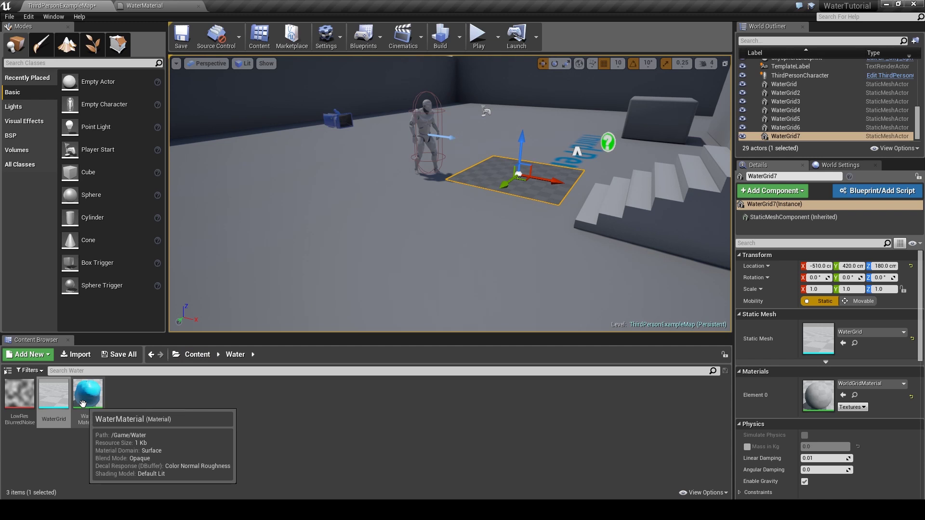
{"action": "left_click_drag", "start_coordinate": [82, 404], "coordinate": [496, 174]}
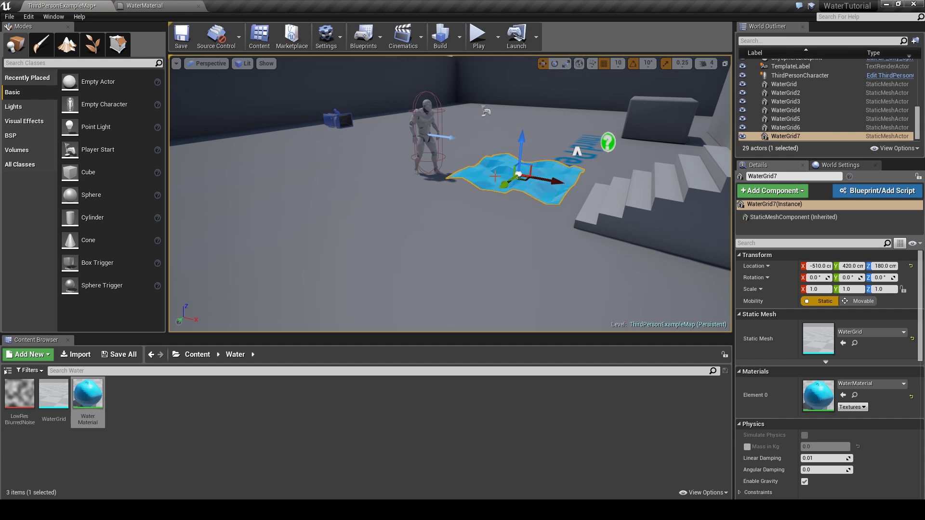
Step: Duplicate WaterGrid7 beside itself along Y, then undo the duplicate
{"action": "key", "text": "f"}
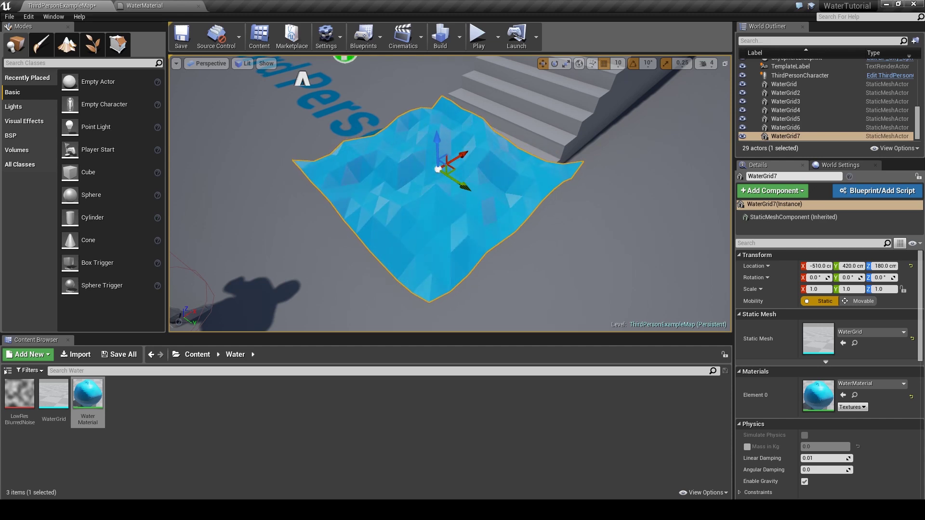
{"action": "right_click_drag", "start_coordinate": [451, 192], "coordinate": [486, 172]}
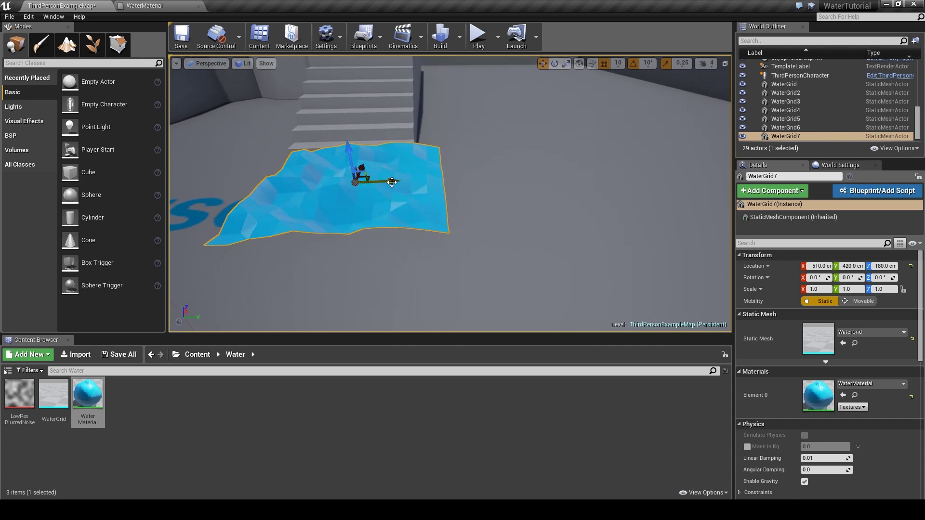
{"action": "left_click_drag", "start_coordinate": [392, 182], "coordinate": [562, 185], "text": "alt"}
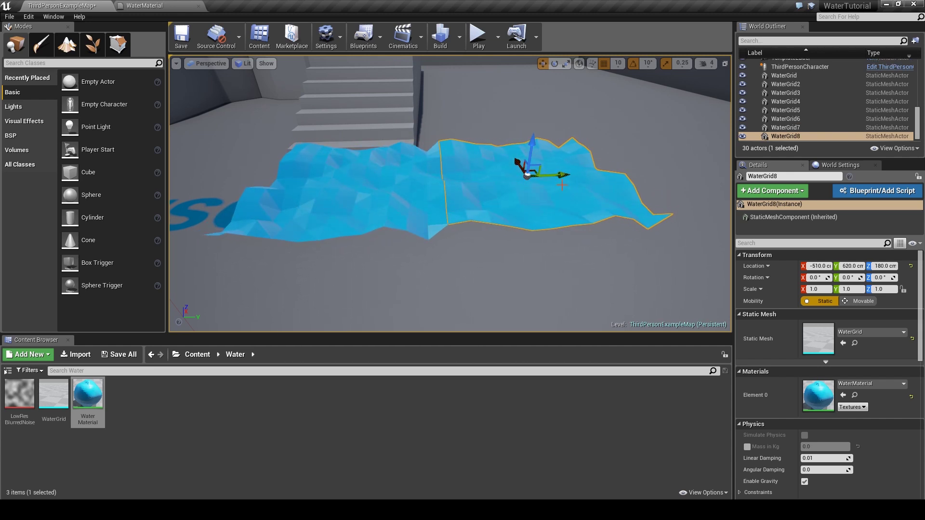
{"action": "right_click_drag", "start_coordinate": [562, 185], "coordinate": [560, 161]}
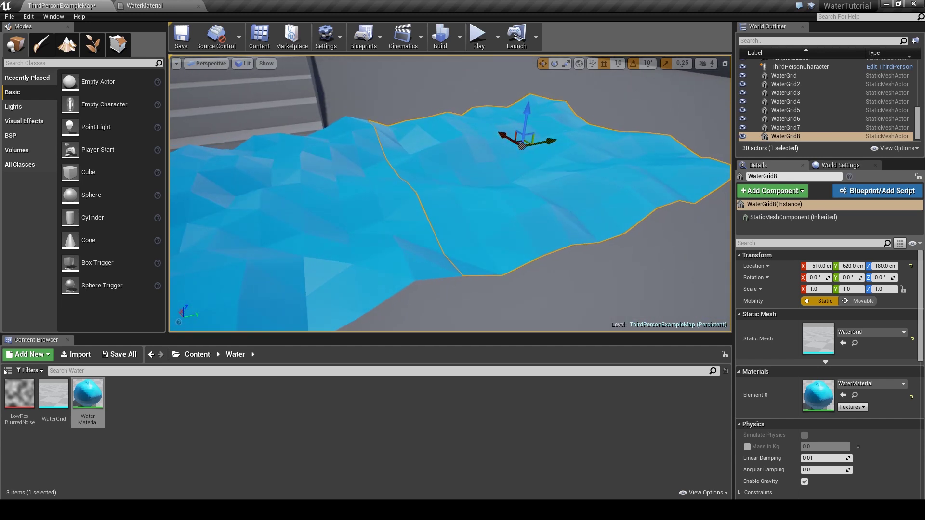
{"action": "right_click_drag", "start_coordinate": [560, 162], "coordinate": [546, 161]}
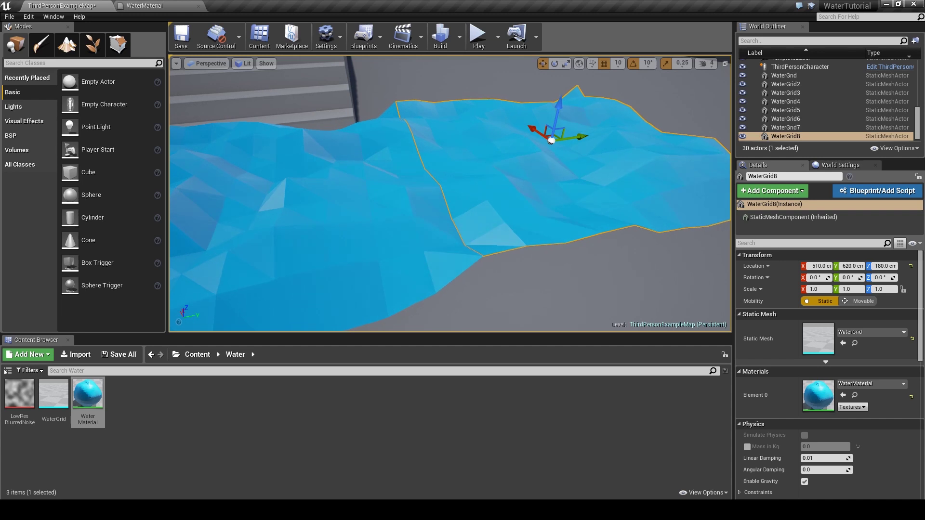
{"action": "key", "text": "ctrl+z"}
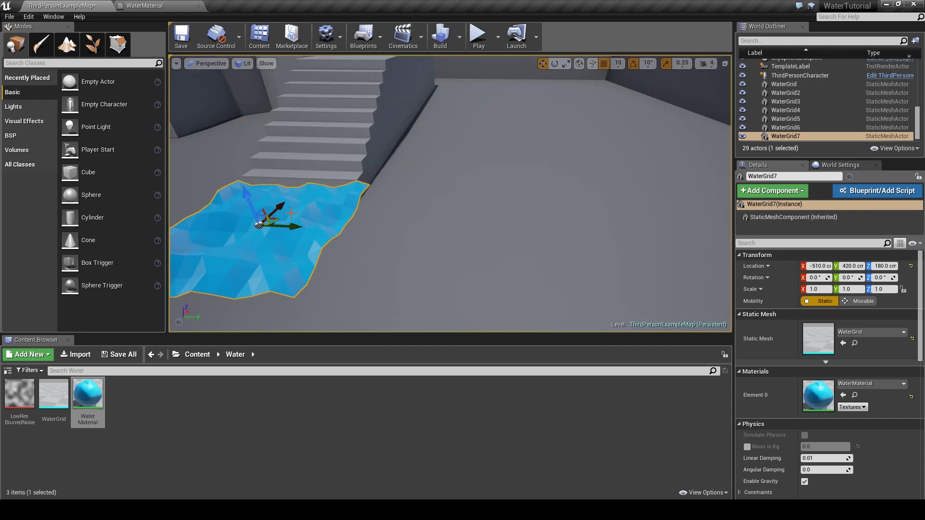
Step: Frame WaterGrid7 and scale it uniformly to 2.5 on all axes
{"action": "key", "text": "f"}
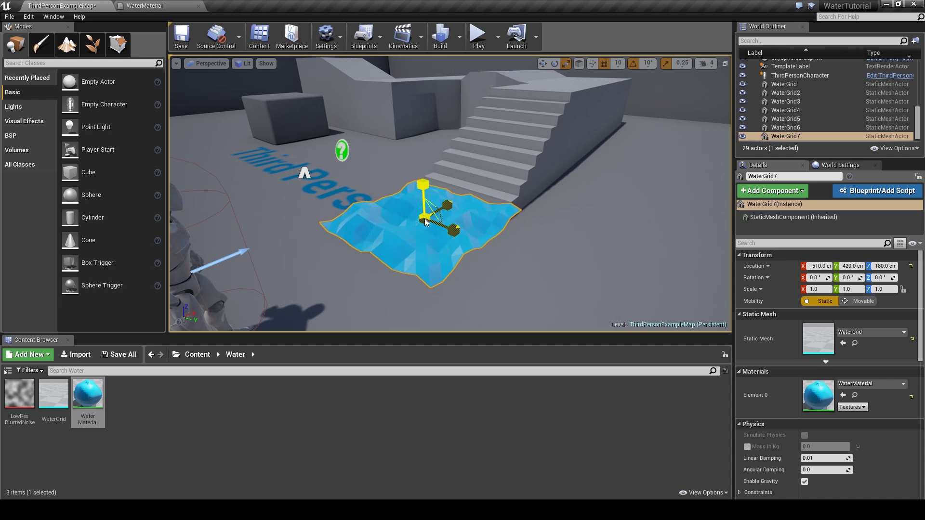
{"action": "left_click_drag", "start_coordinate": [426, 222], "coordinate": [482, 185]}
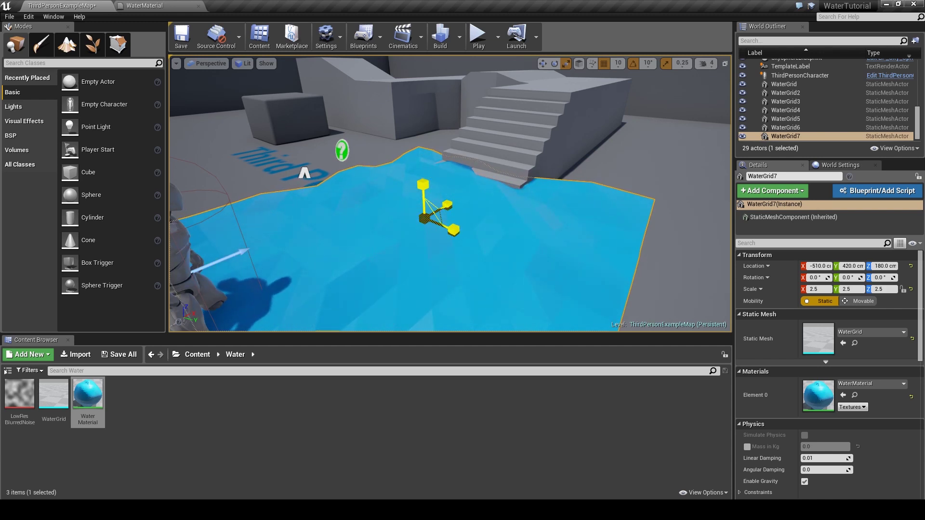
{"action": "key", "text": "w"}
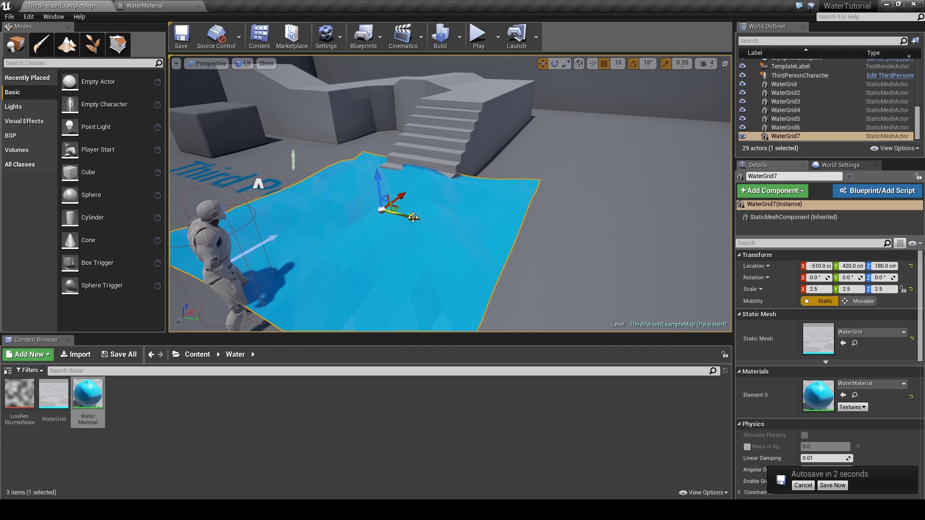
Step: Duplicate the water grid into aligned tiles WaterGrid8 through WaterGrid12 across the floor
{"action": "left_click_drag", "start_coordinate": [417, 218], "coordinate": [745, 304], "text": "alt"}
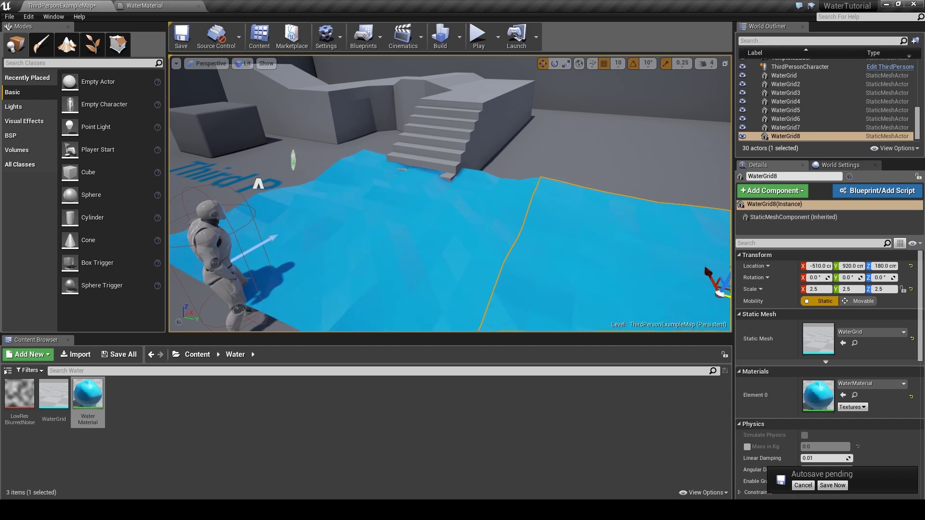
{"action": "right_click_drag", "start_coordinate": [505, 232], "coordinate": [485, 265]}
{"action": "left_click_drag", "start_coordinate": [648, 201], "coordinate": [215, 186], "text": "alt"}
{"action": "right_click_drag", "start_coordinate": [214, 186], "coordinate": [275, 195]}
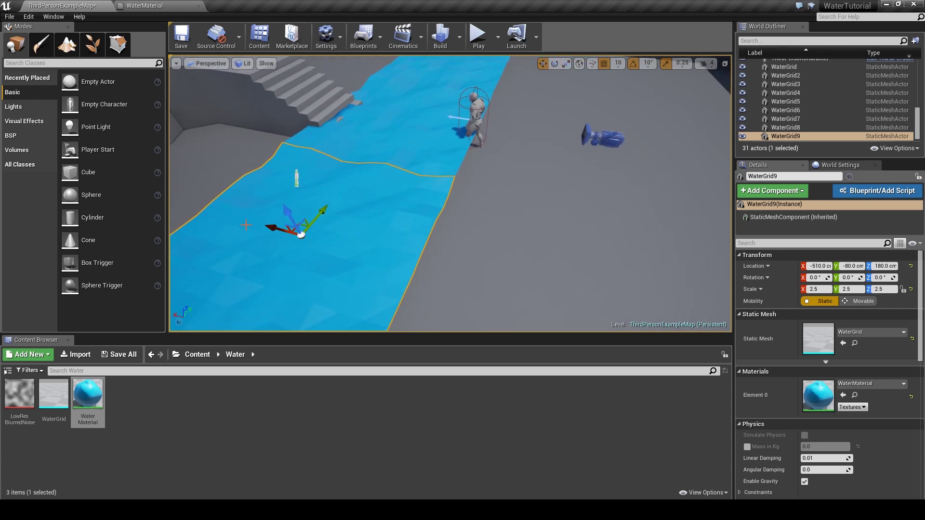
{"action": "left_click_drag", "start_coordinate": [270, 229], "coordinate": [518, 273], "text": "alt"}
{"action": "right_click_drag", "start_coordinate": [518, 273], "coordinate": [477, 279]}
{"action": "left_click_drag", "start_coordinate": [306, 232], "coordinate": [561, 228], "text": "alt"}
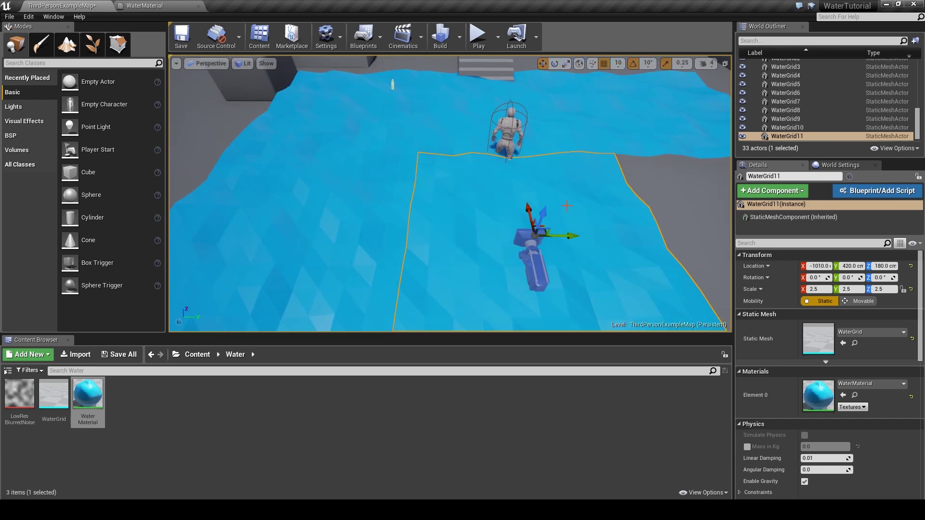
{"action": "right_click_drag", "start_coordinate": [559, 229], "coordinate": [516, 230]}
{"action": "left_click_drag", "start_coordinate": [368, 232], "coordinate": [617, 234], "text": "alt"}
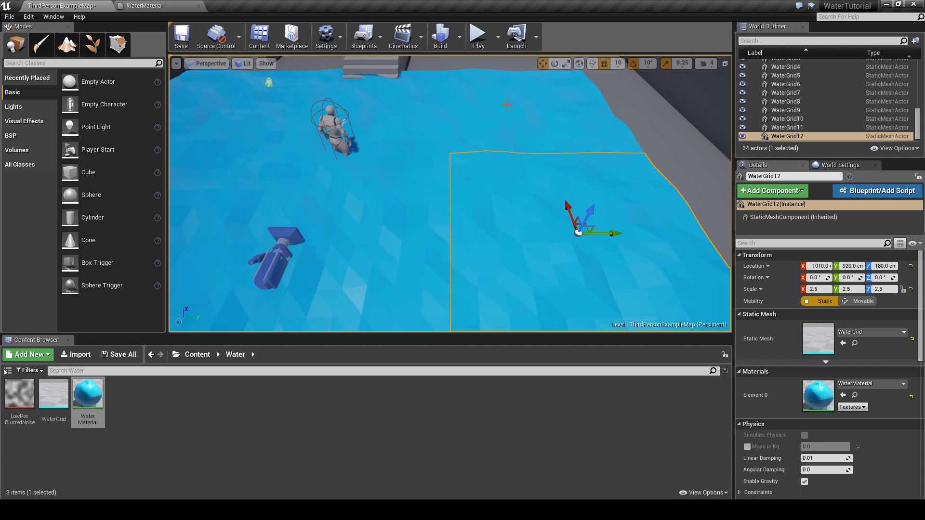
Step: Play the level in-editor and walk the third-person character through the rippling water with W and S
{"action": "left_click", "coordinate": [479, 38]}
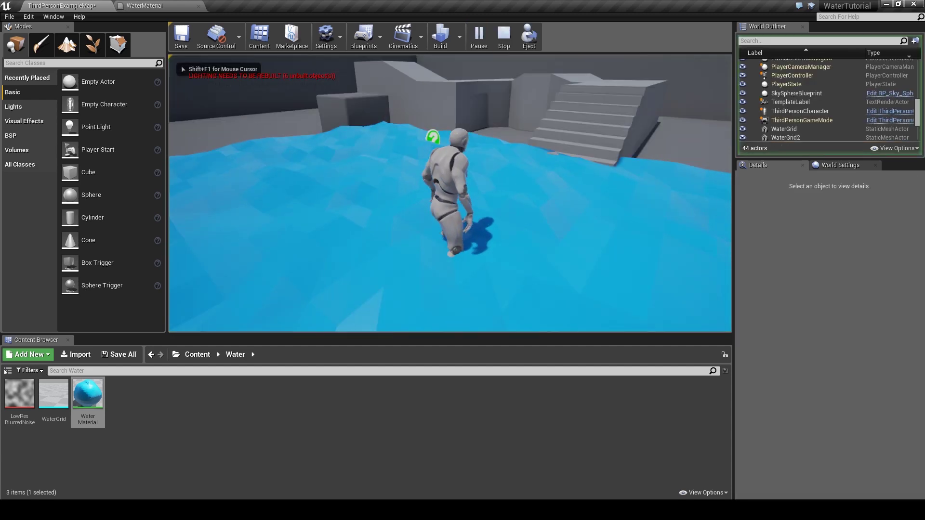
{"action": "key", "text": "w"}
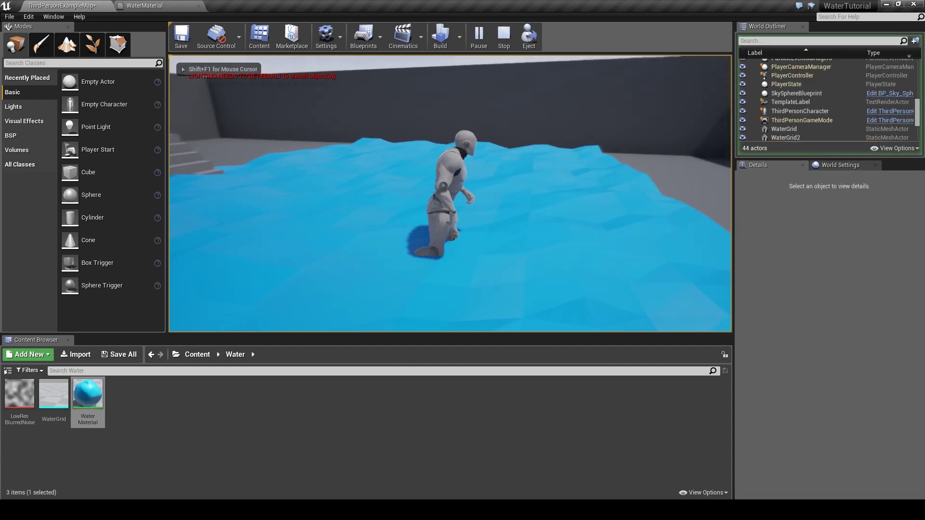
{"action": "key", "text": "w"}
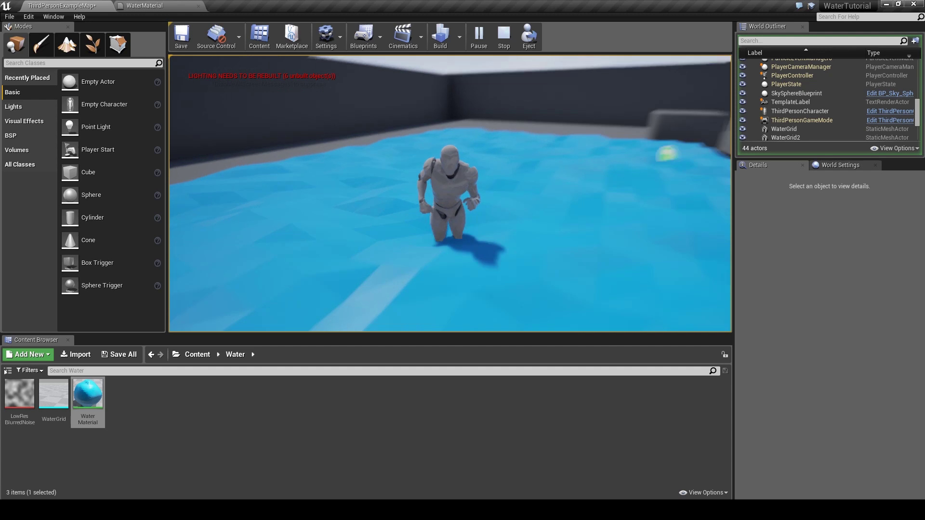
{"action": "key", "text": "s"}
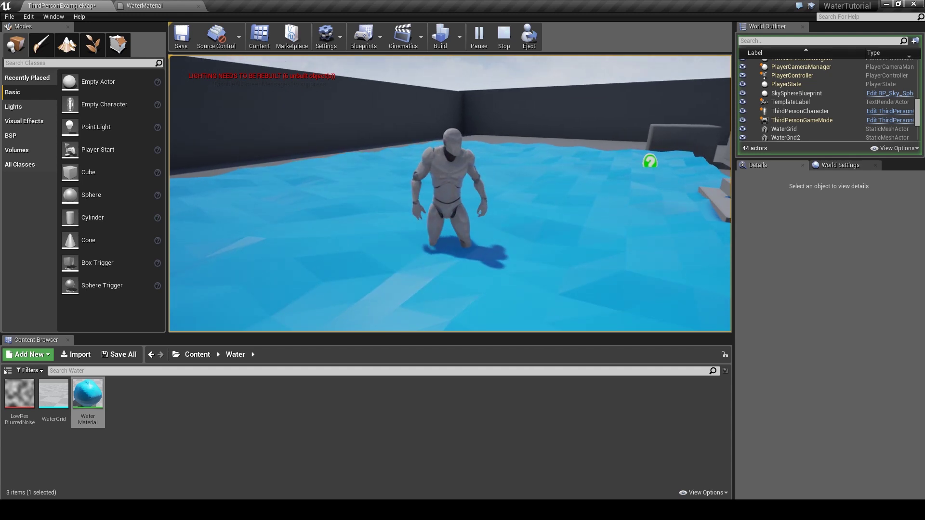